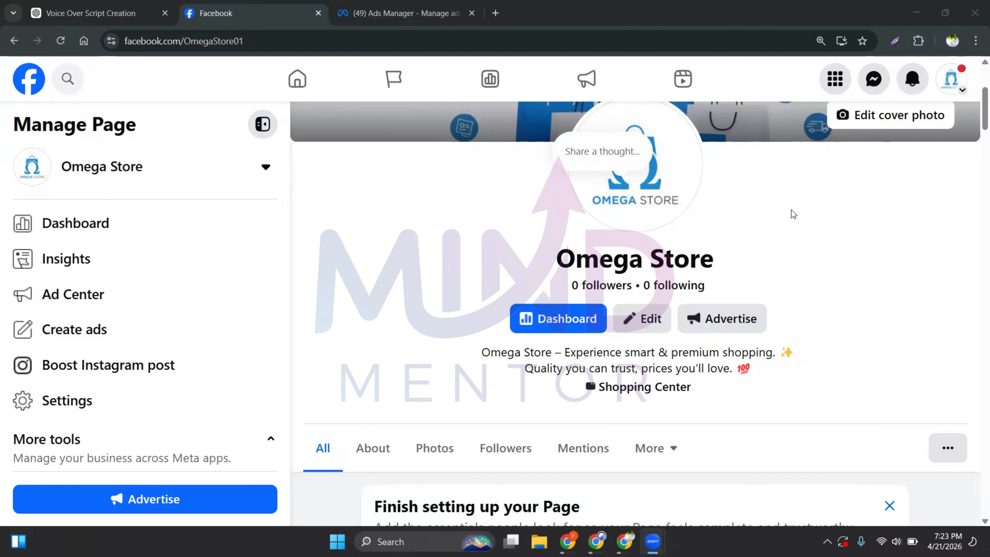
Look over the Omega Store Page from its cover photo down through the details and photos to the post composer
{"action": "scroll", "coordinate": [781, 223], "scroll_direction": "up", "scroll_amount": 5}
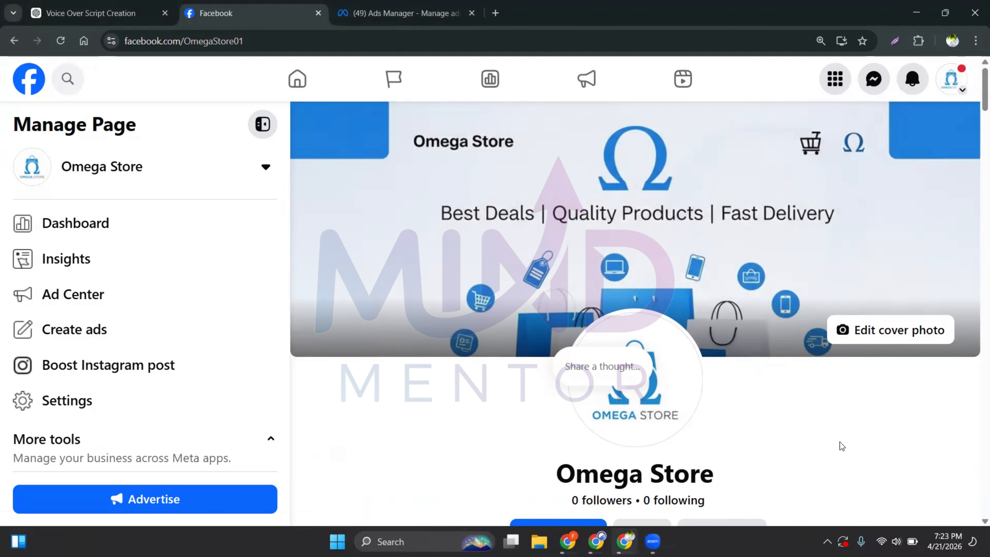
{"action": "scroll", "coordinate": [804, 448], "scroll_direction": "down", "scroll_amount": 4}
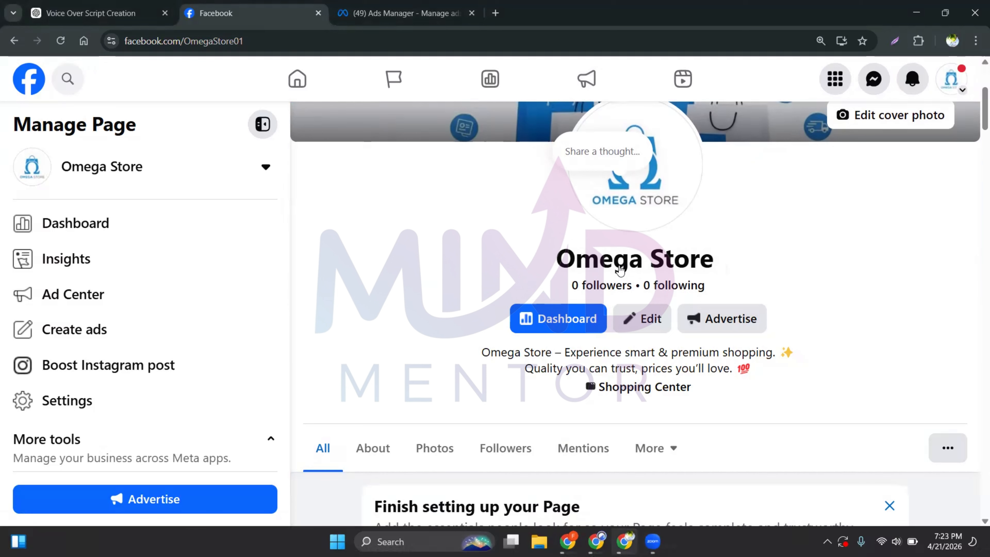
{"action": "scroll", "coordinate": [833, 282], "scroll_direction": "up", "scroll_amount": 4}
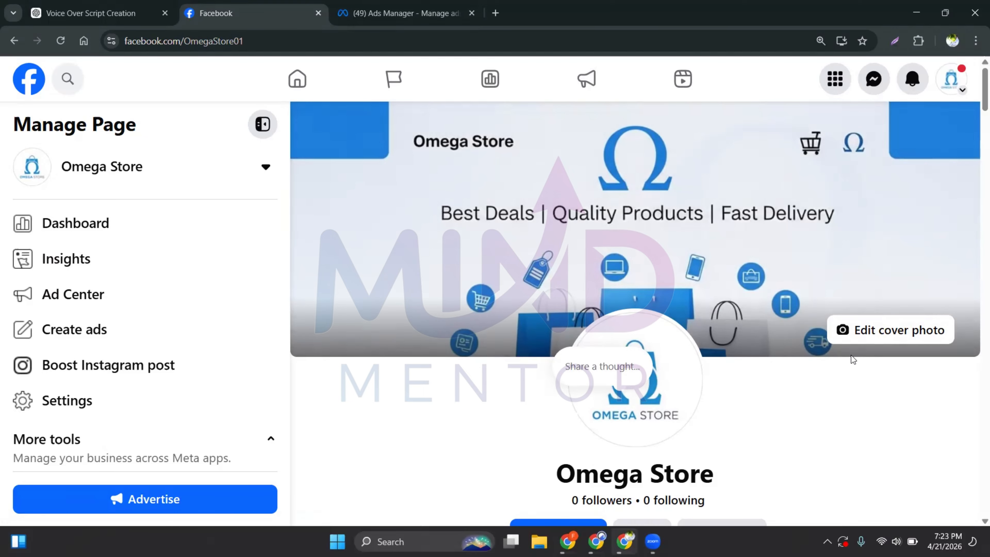
{"action": "scroll", "coordinate": [842, 340], "scroll_direction": "down", "scroll_amount": 5}
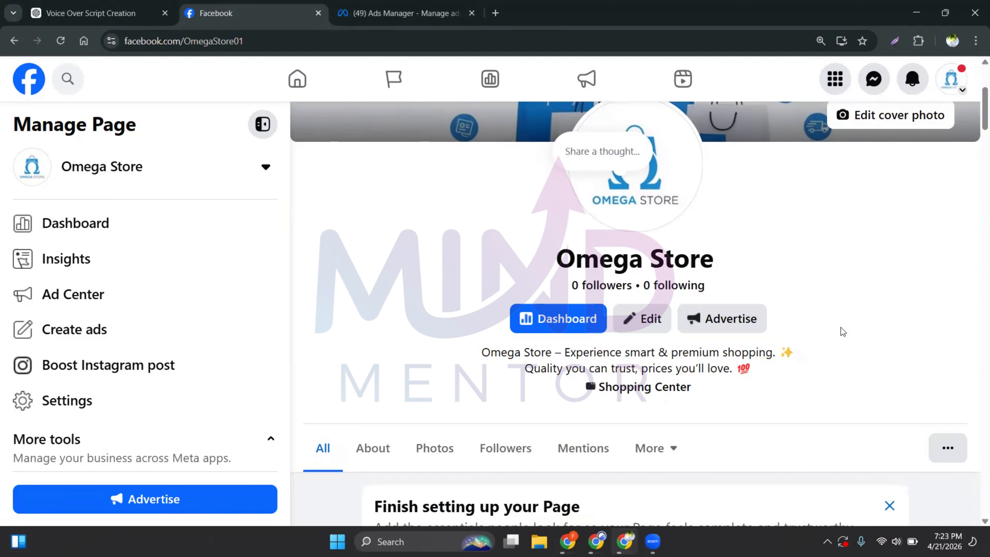
{"action": "scroll", "coordinate": [842, 324], "scroll_direction": "down", "scroll_amount": 15}
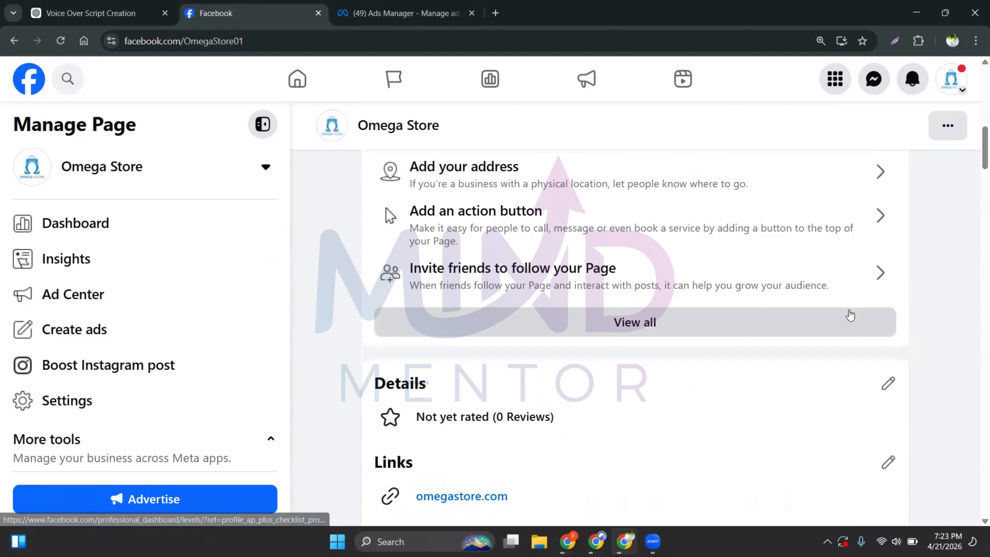
{"action": "scroll", "coordinate": [631, 323], "scroll_direction": "down", "scroll_amount": 10}
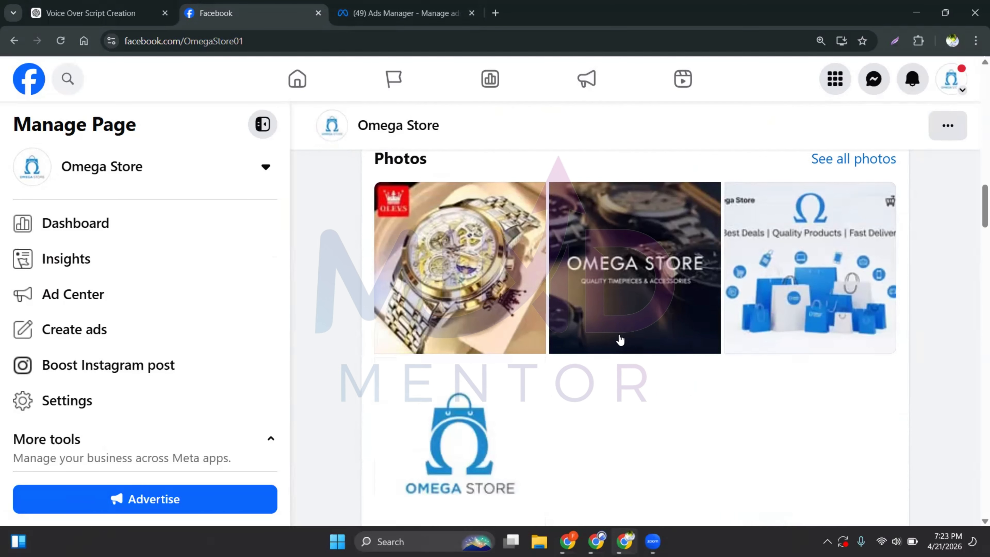
{"action": "scroll", "coordinate": [631, 331], "scroll_direction": "down", "scroll_amount": 5}
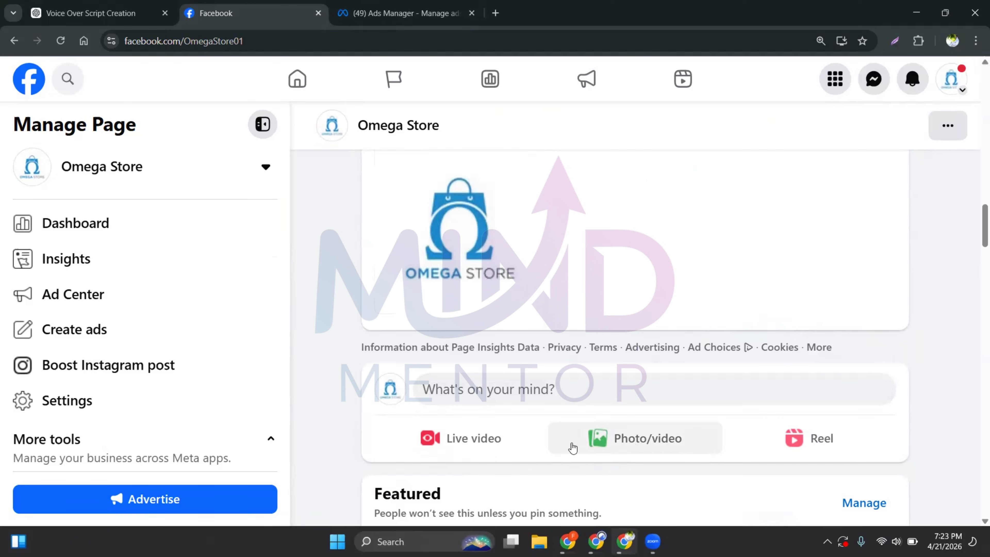
{"action": "left_click", "coordinate": [632, 439]}
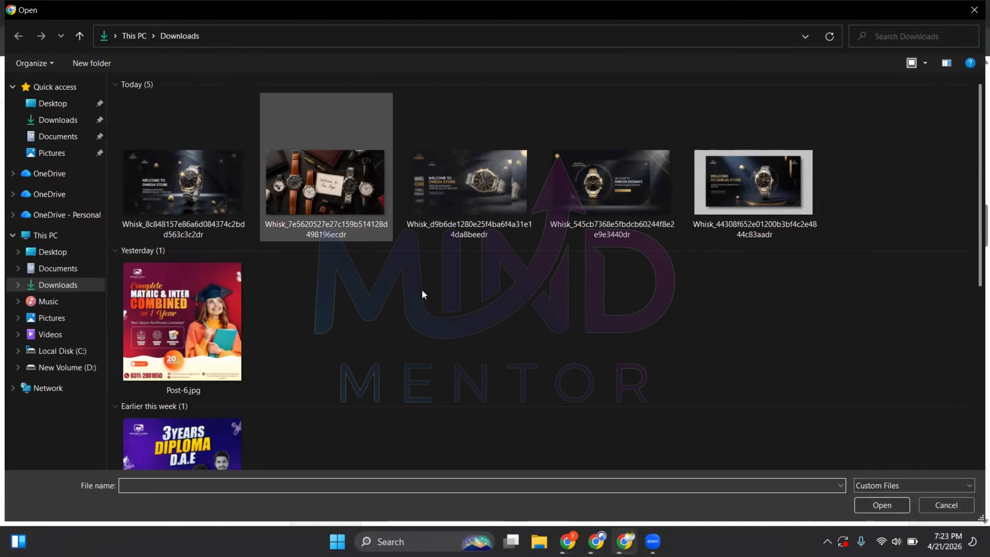
{"action": "left_click", "coordinate": [939, 505]}
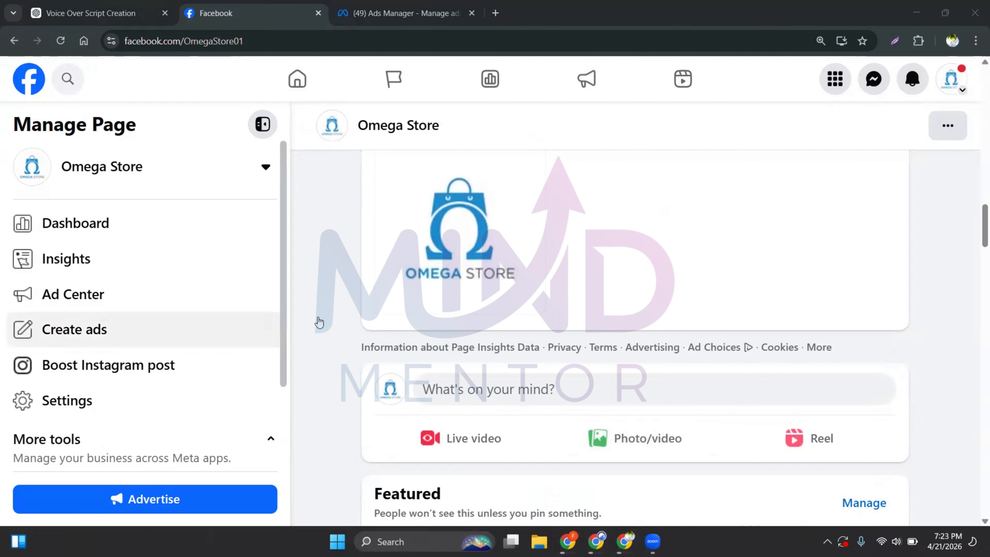
Switch to File Explorer and open the first Whisk watch image in the Downloads folder
{"action": "key", "text": "super+e"}
{"action": "left_click", "coordinate": [46, 133]}
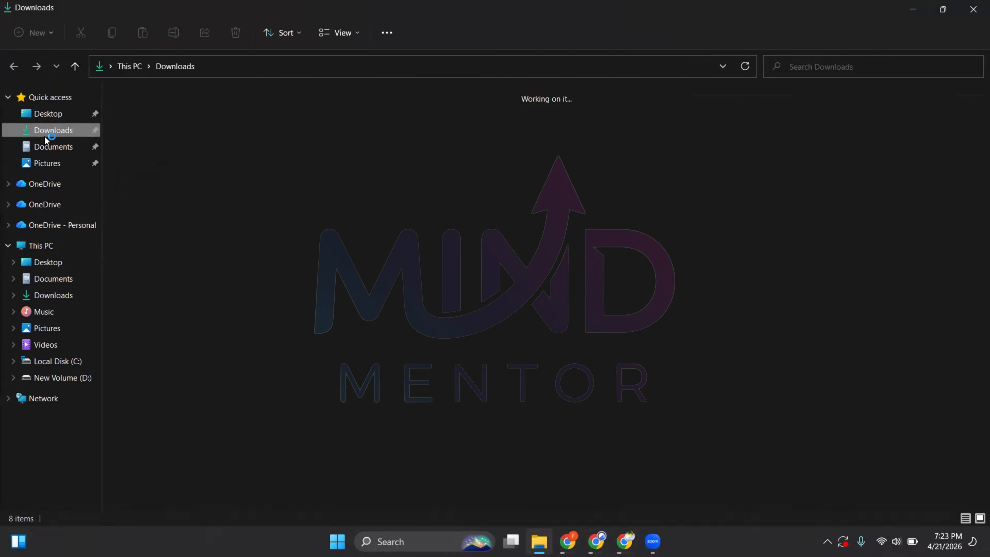
{"action": "left_click", "coordinate": [181, 314]}
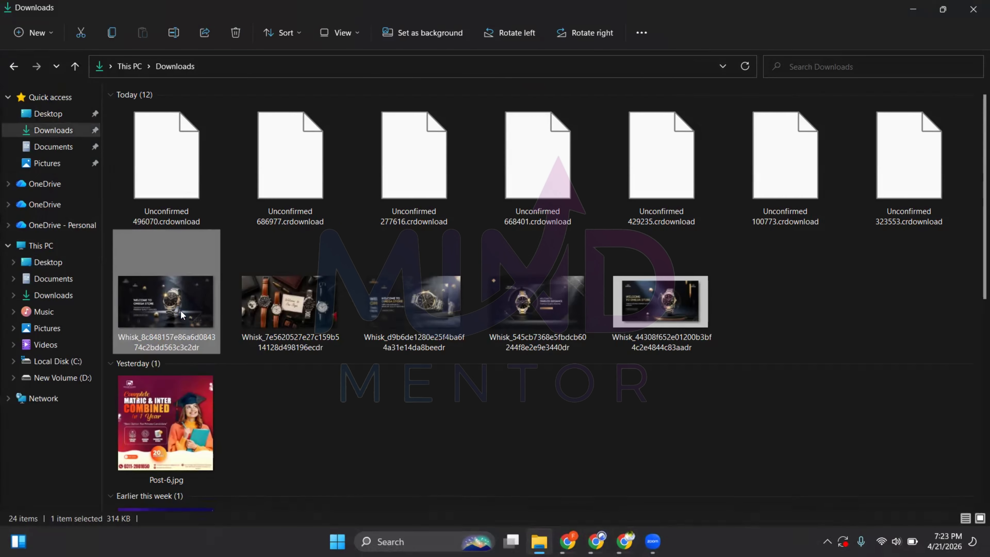
{"action": "key", "text": "Return"}
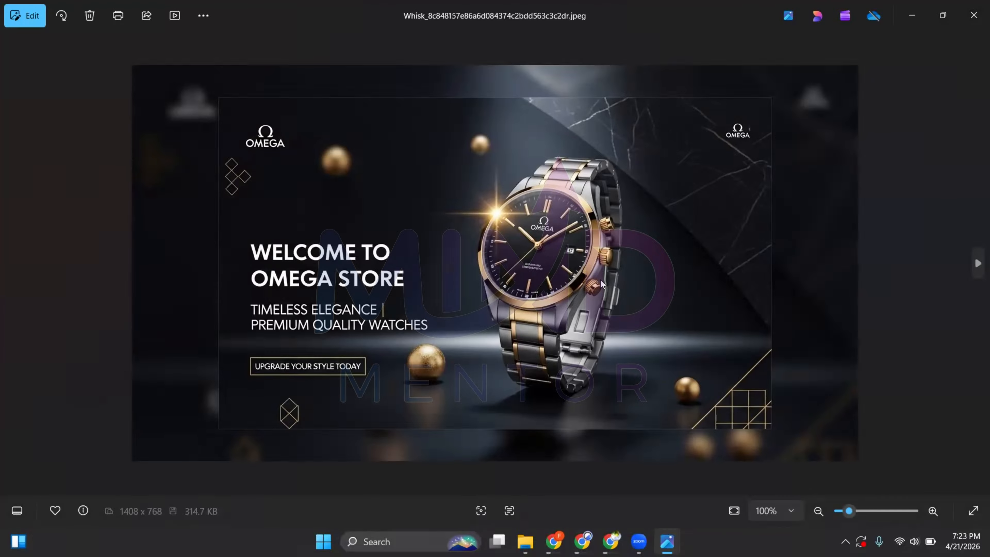
Compare the Omega Store welcome images in the Downloads folder, inspect the grey-framed watch design up close, and close the viewer
{"action": "key", "text": "Right"}
{"action": "key", "text": "Right"}
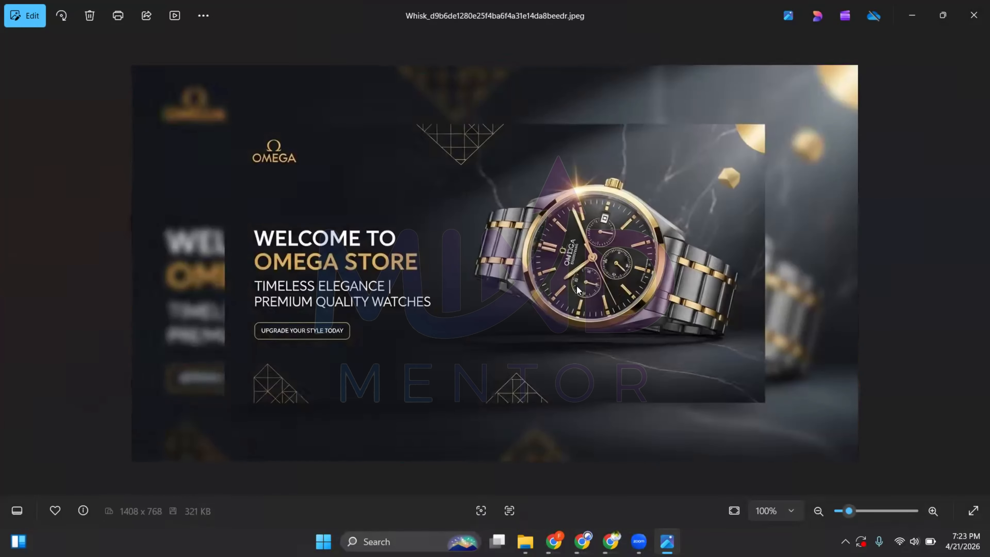
{"action": "key", "text": "Right"}
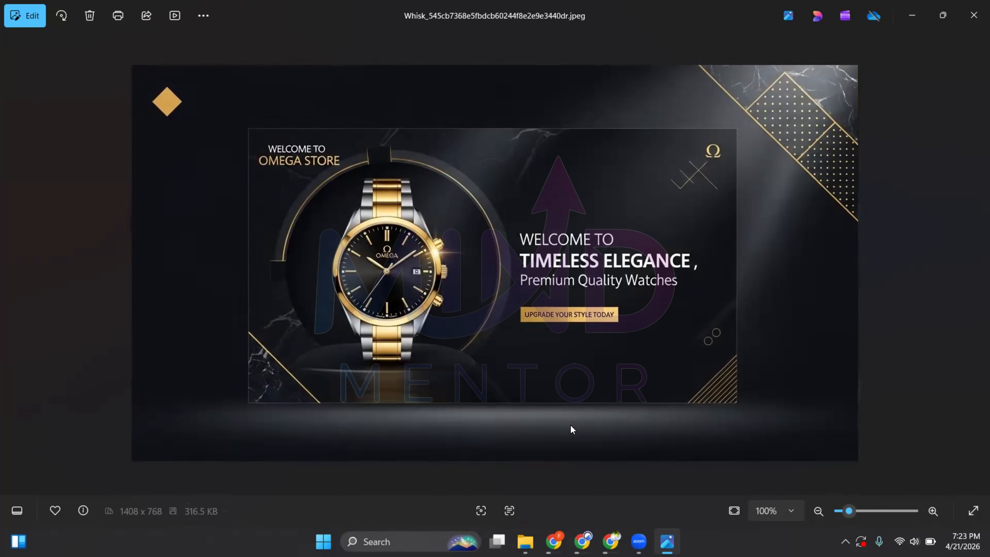
{"action": "key", "text": "Right"}
{"action": "key", "text": "Right"}
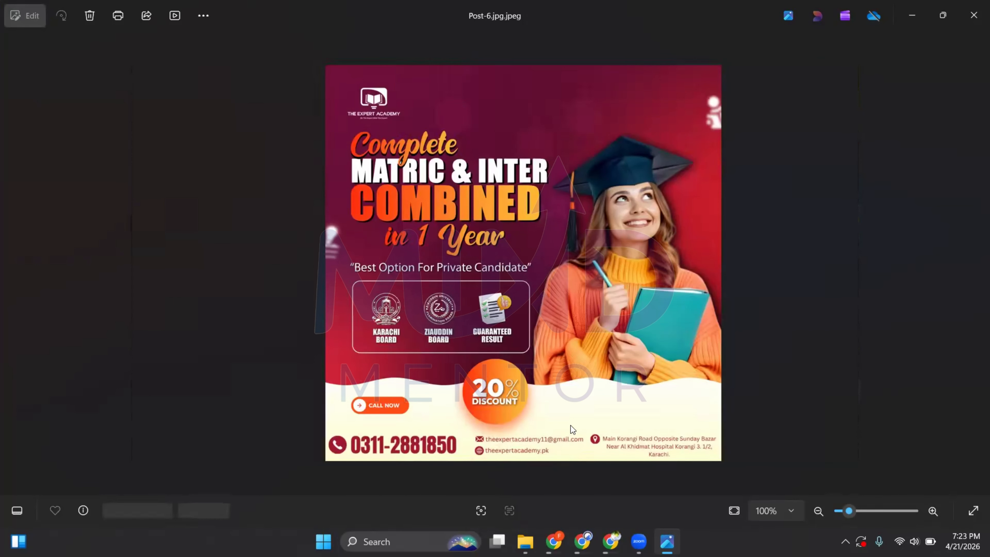
{"action": "key", "text": "Left"}
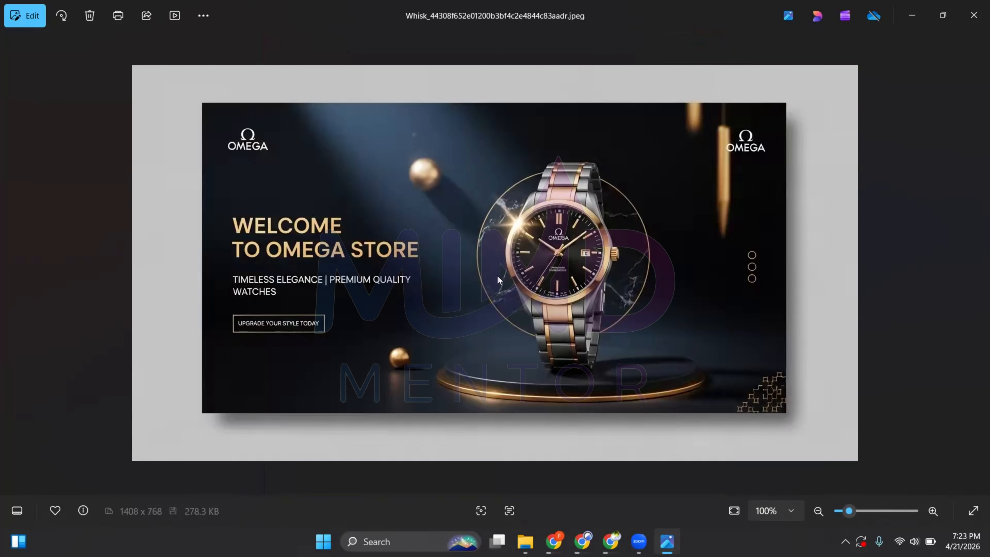
{"action": "scroll", "coordinate": [497, 275], "scroll_direction": "up", "scroll_amount": 6}
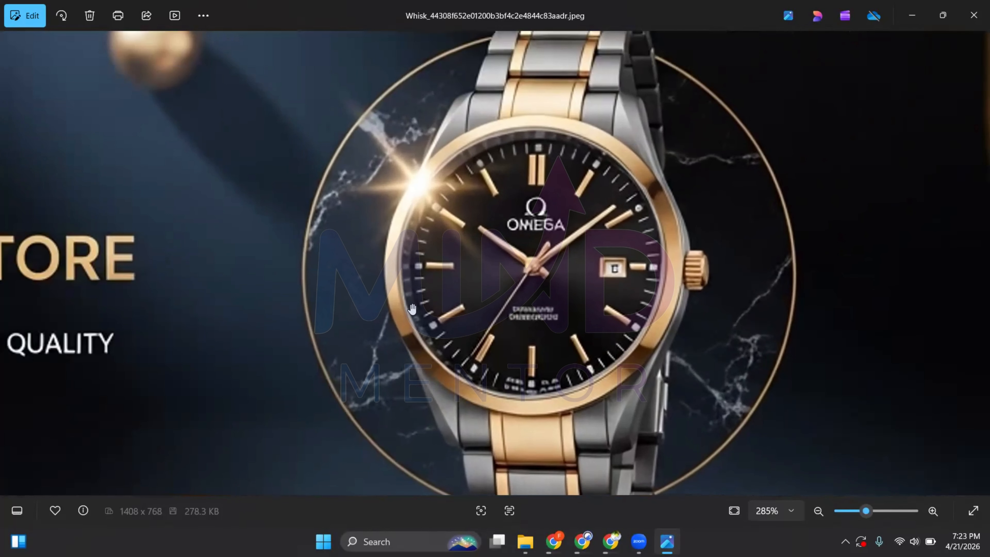
{"action": "scroll", "coordinate": [412, 309], "scroll_direction": "down", "scroll_amount": 6}
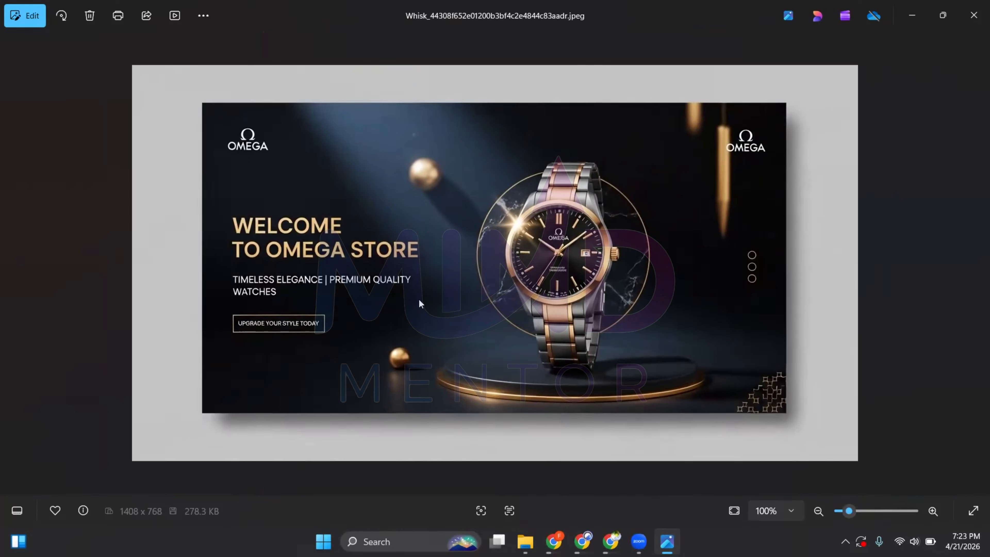
{"action": "key", "text": "Left"}
{"action": "key", "text": "Left"}
{"action": "key", "text": "Left"}
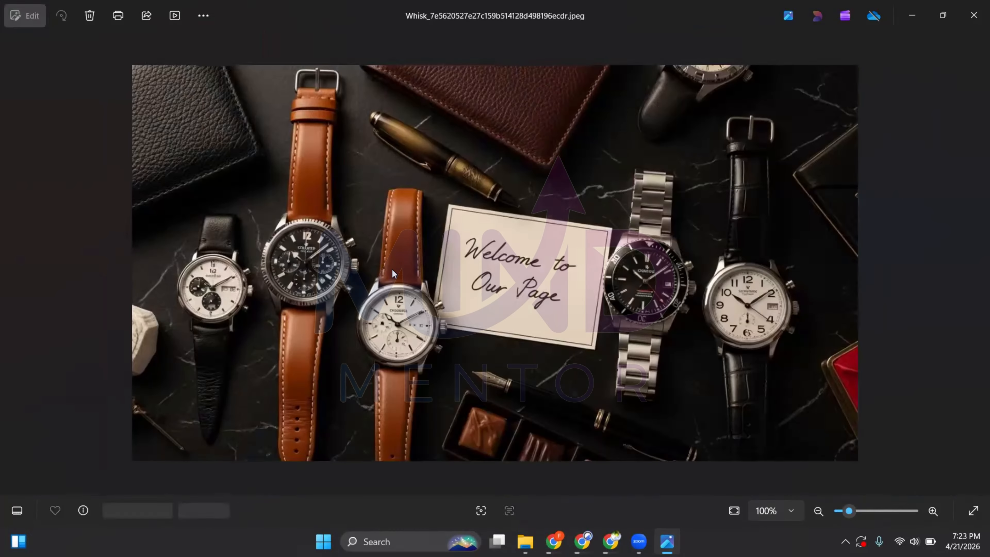
{"action": "key", "text": "Right"}
{"action": "left_click", "coordinate": [975, 5]}
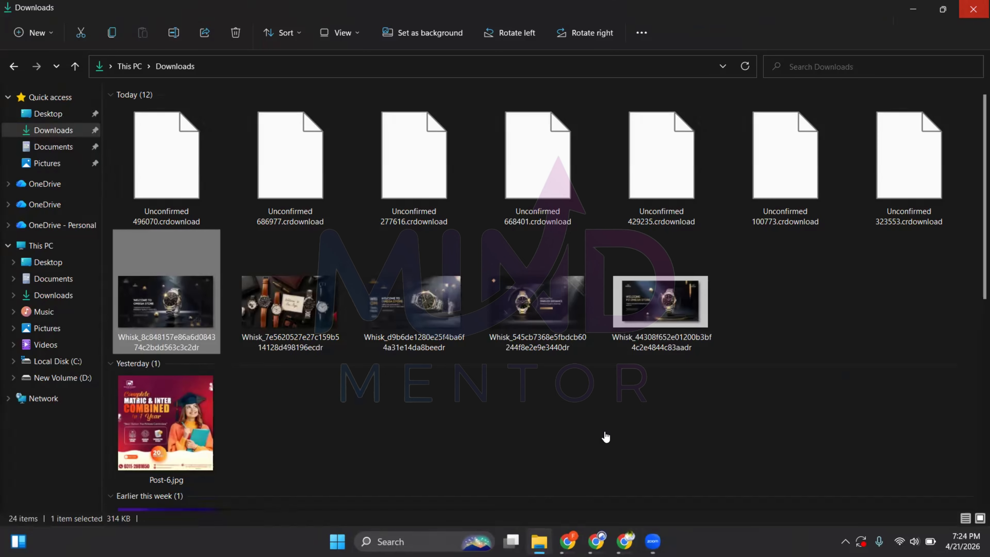
Return to the Facebook Page and start a photo post with the image Whisk_8c848157e86a6d084374c2bdd563c3c2dr from Downloads
{"action": "key", "text": "alt+Tab"}
{"action": "left_click", "coordinate": [644, 441]}
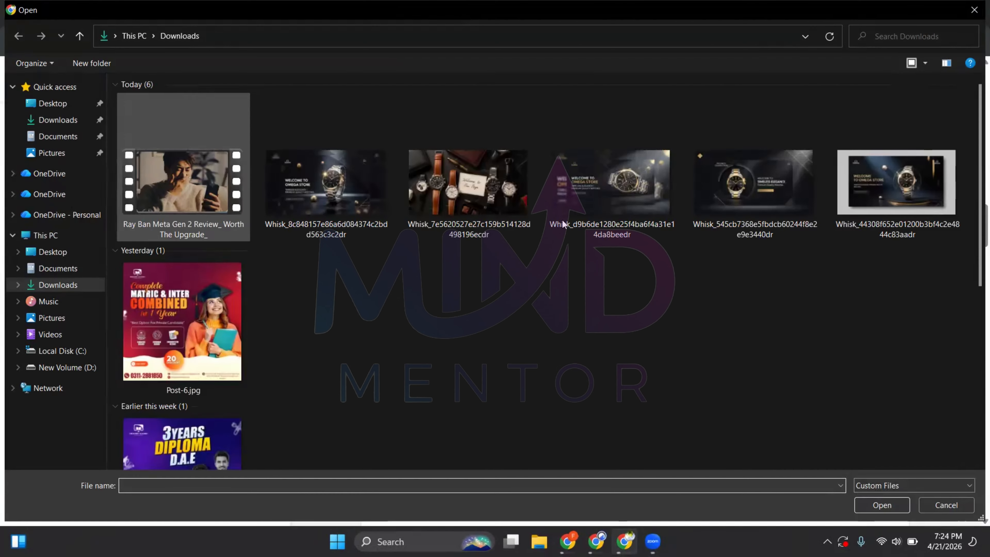
{"action": "left_click", "coordinate": [338, 191]}
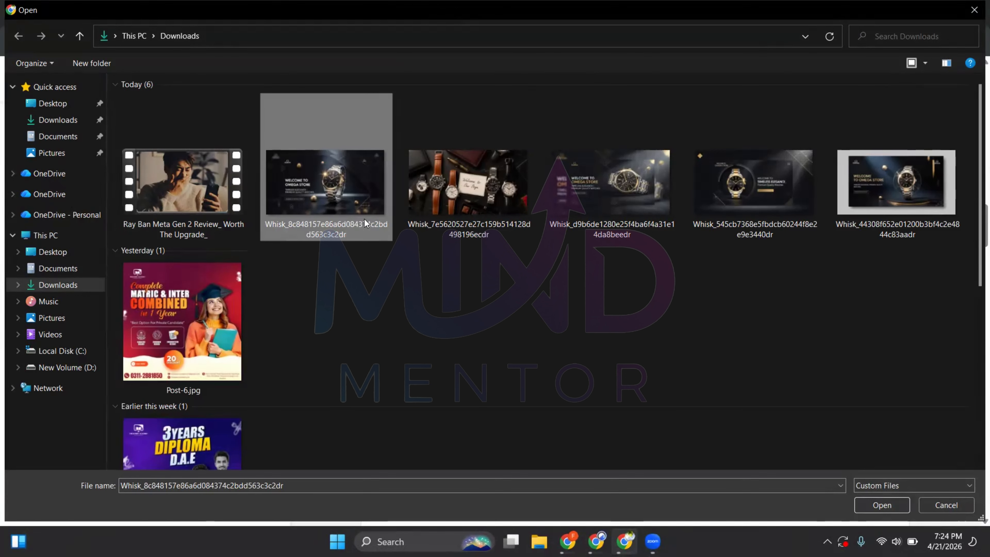
{"action": "left_click", "coordinate": [896, 507]}
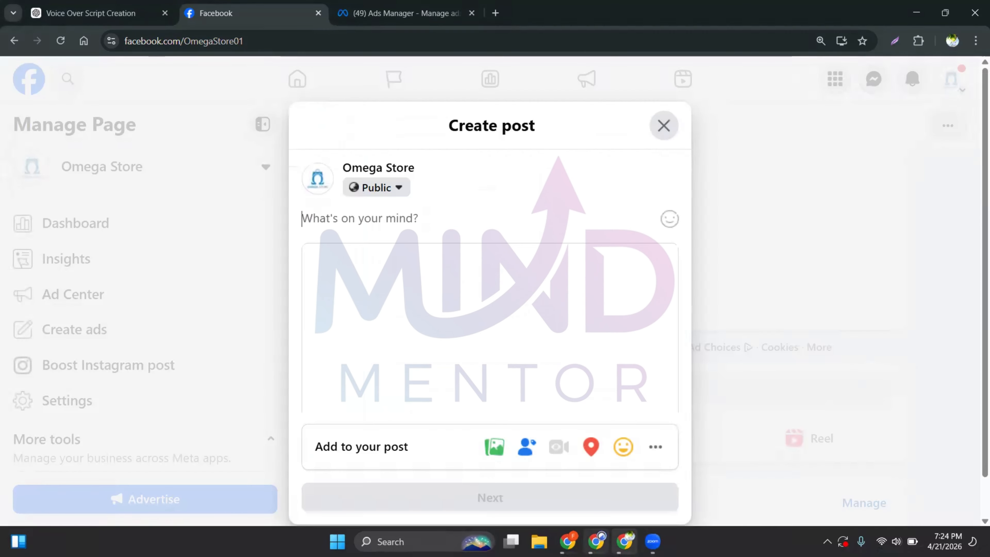
Switch to the ChatGPT conversation and read the welcome post design prompt and the suggested caption options
{"action": "left_click", "coordinate": [596, 542]}
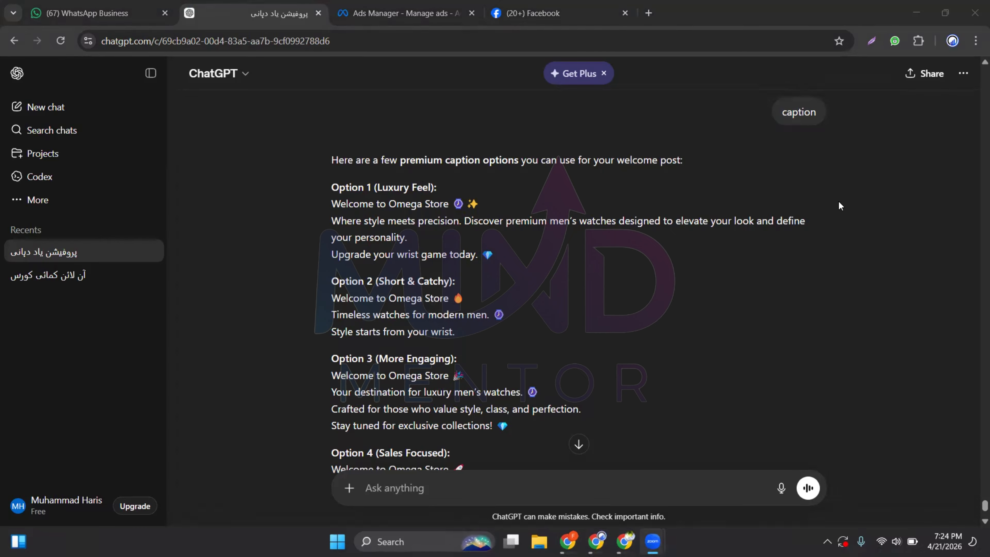
{"action": "scroll", "coordinate": [840, 206], "scroll_direction": "up", "scroll_amount": 15}
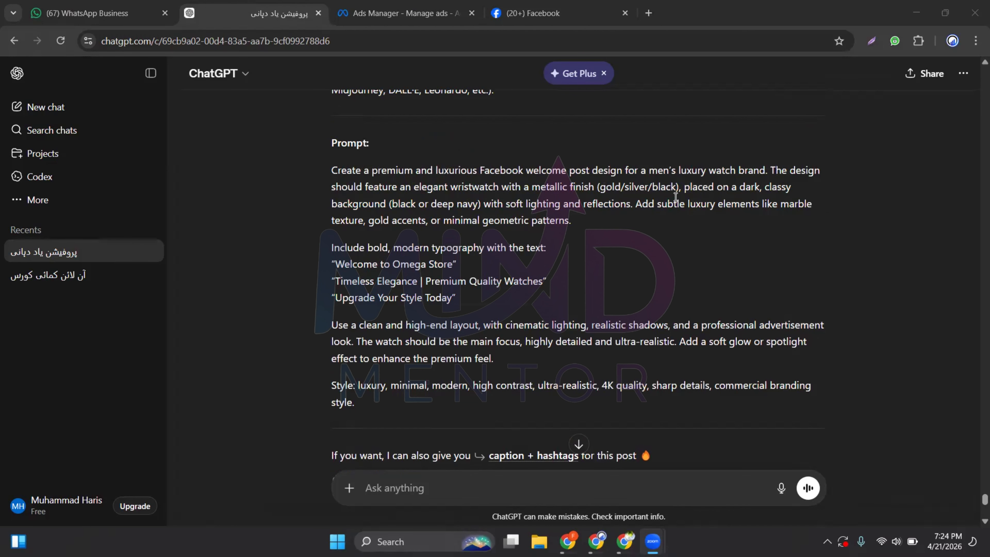
{"action": "left_click", "coordinate": [454, 245]}
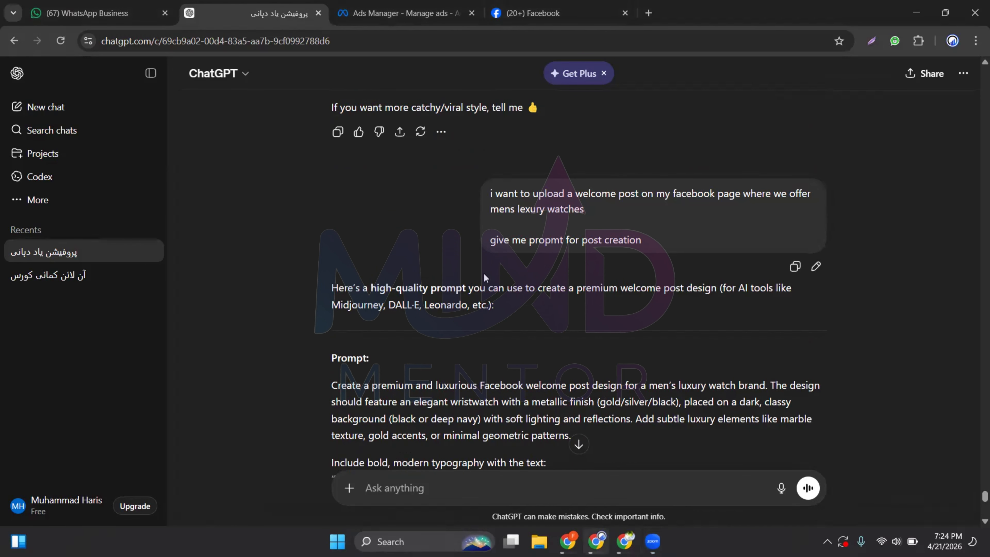
{"action": "scroll", "coordinate": [463, 221], "scroll_direction": "down", "scroll_amount": 5}
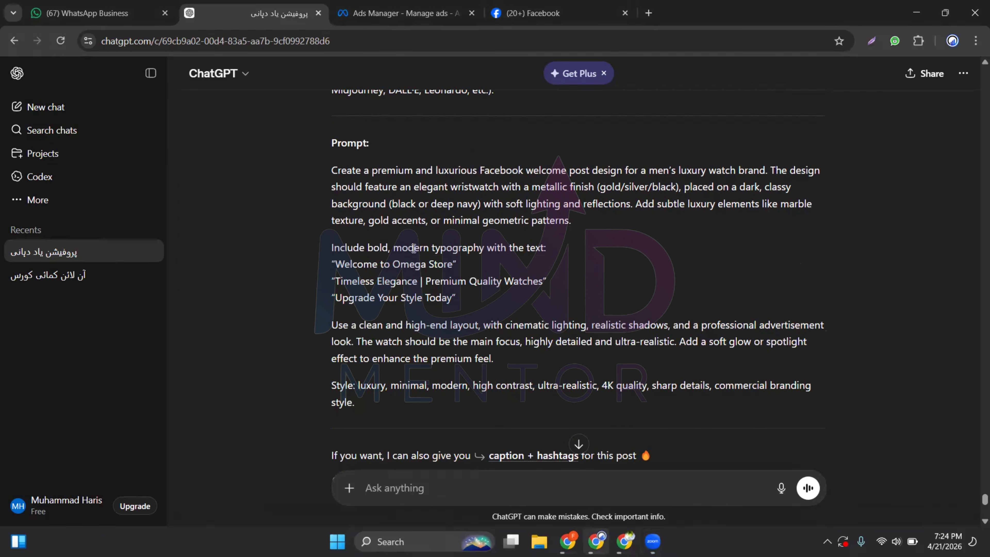
{"action": "scroll", "coordinate": [451, 214], "scroll_direction": "down", "scroll_amount": 9}
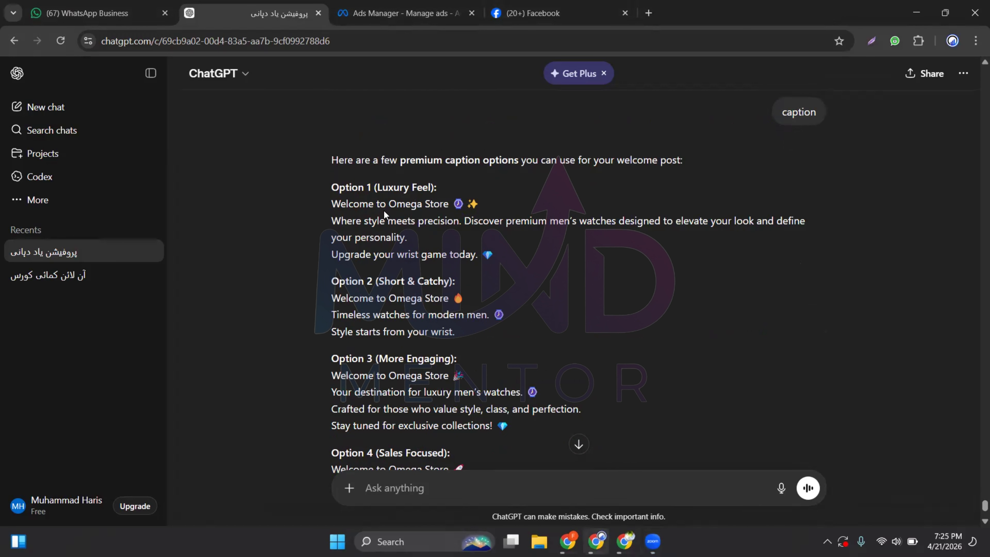
{"action": "scroll", "coordinate": [359, 250], "scroll_direction": "down", "scroll_amount": 5}
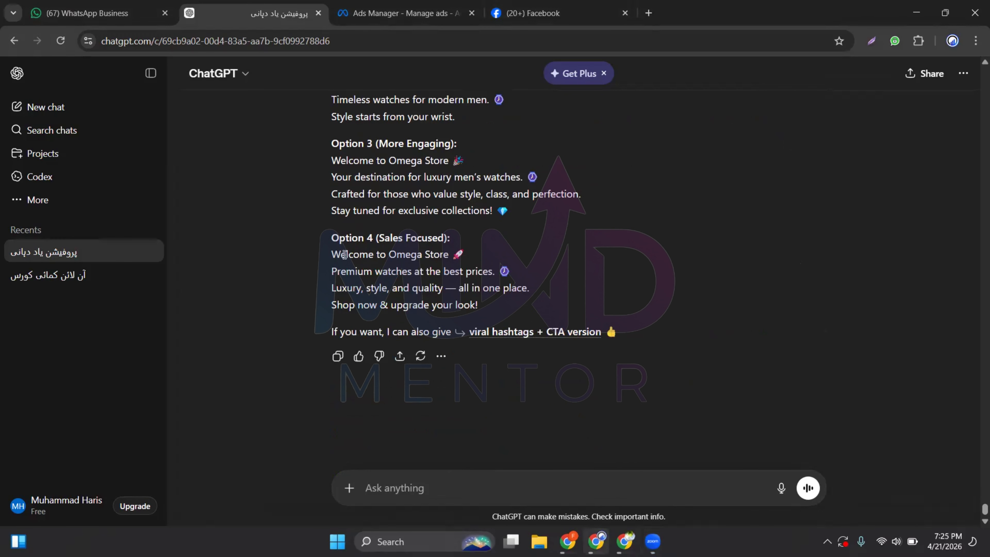
{"action": "scroll", "coordinate": [414, 271], "scroll_direction": "up", "scroll_amount": 5}
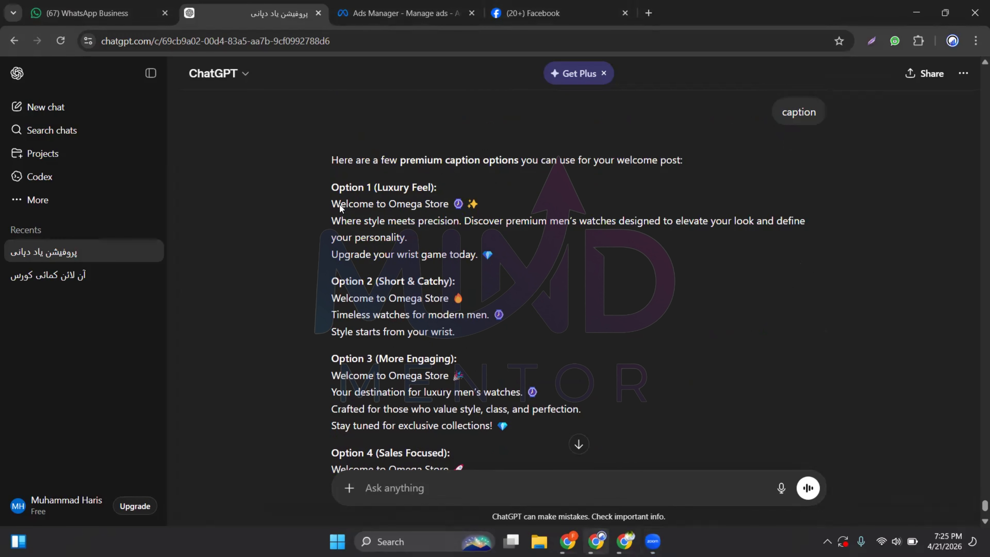
Copy the Option 1 (Luxury Feel) caption and paste it as the text of the Facebook post
{"action": "left_click_drag", "start_coordinate": [332, 204], "coordinate": [481, 239]}
{"action": "left_click_drag", "start_coordinate": [316, 205], "coordinate": [503, 259]}
{"action": "key", "text": "ctrl+c"}
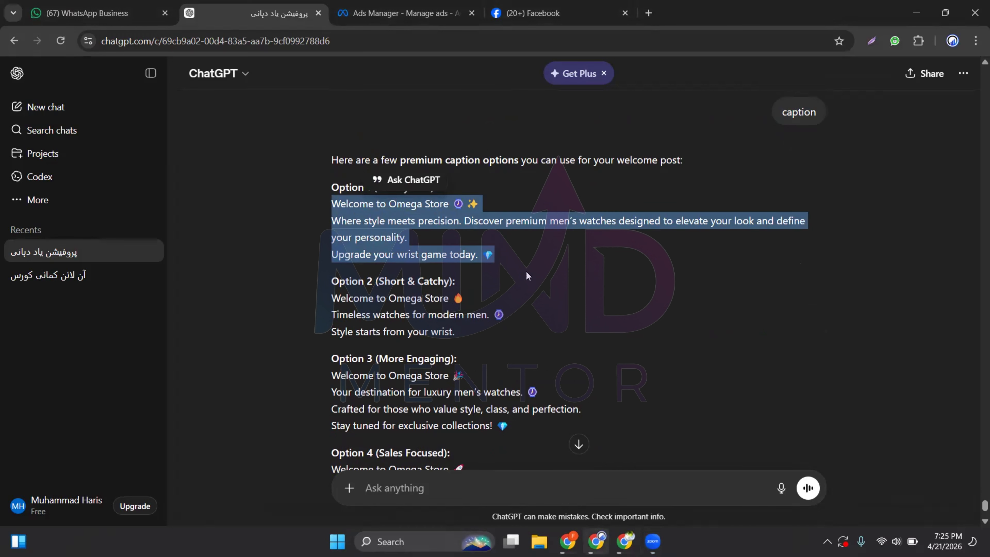
{"action": "left_click", "coordinate": [625, 541]}
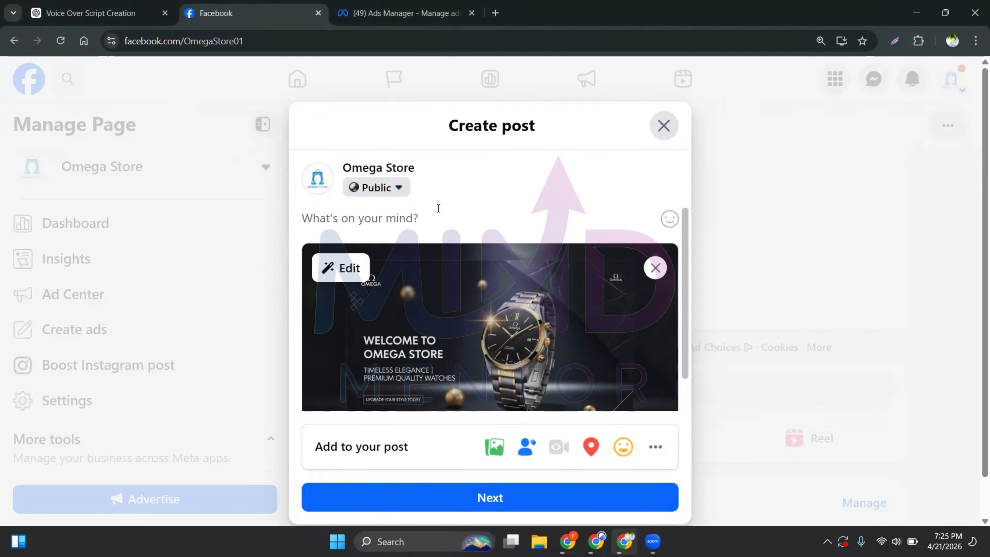
{"action": "key", "text": "ctrl+v"}
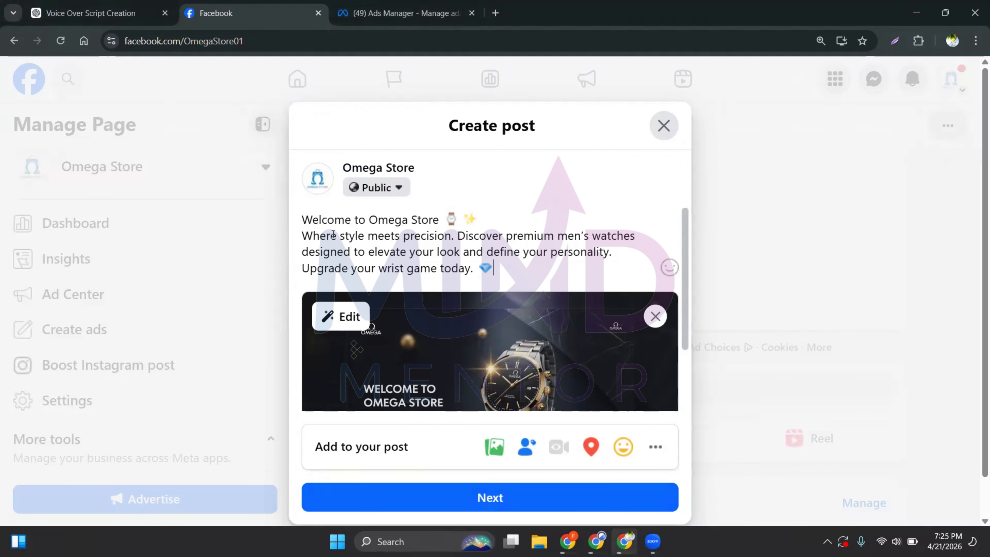
Check the caption's opening line and the attached watch image in the post draft
{"action": "left_click_drag", "start_coordinate": [303, 225], "coordinate": [457, 231]}
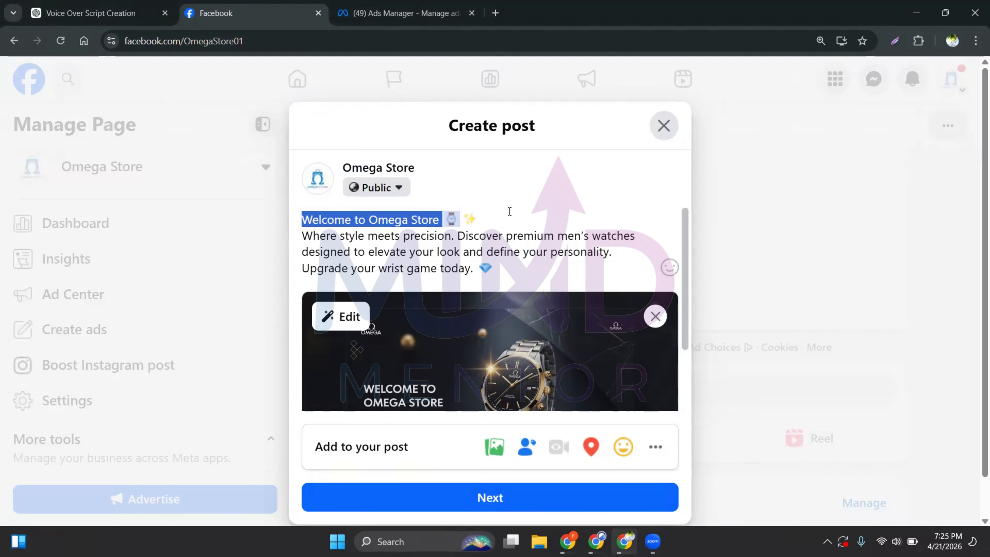
{"action": "left_click", "coordinate": [508, 213]}
{"action": "scroll", "coordinate": [422, 286], "scroll_direction": "down", "scroll_amount": 3}
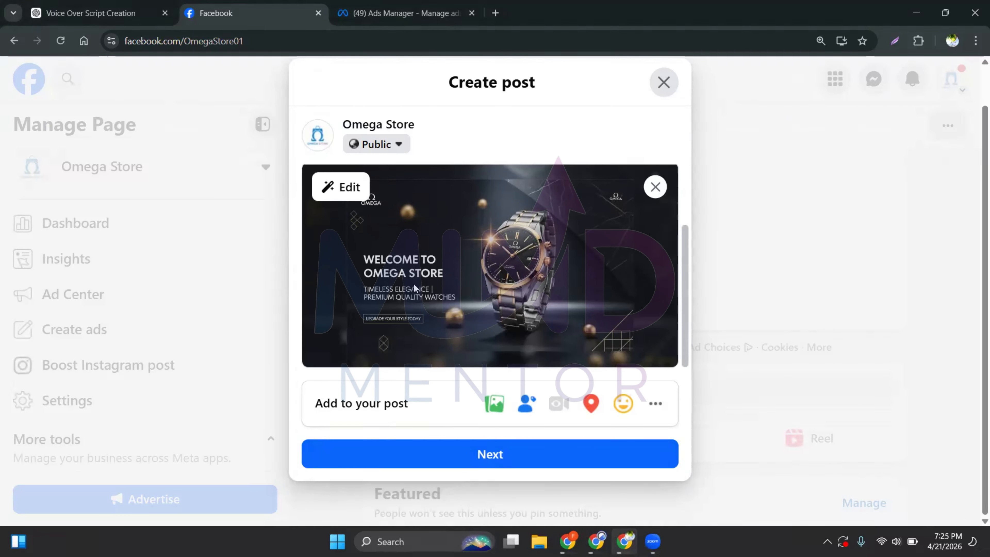
Check the draft's caption and watch image, and add blank lines below the caption's last sentence
{"action": "scroll", "coordinate": [473, 232], "scroll_direction": "up", "scroll_amount": 3}
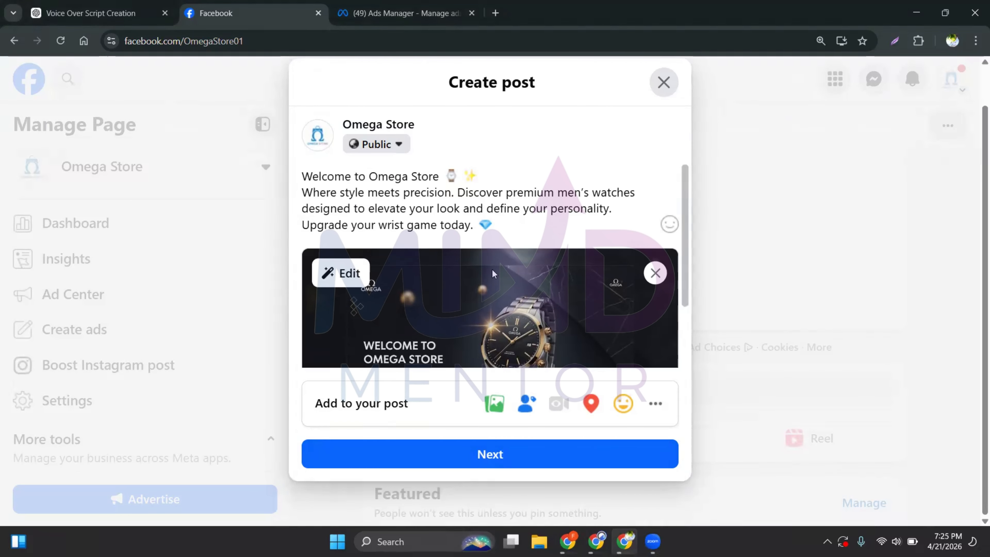
{"action": "scroll", "coordinate": [526, 257], "scroll_direction": "down", "scroll_amount": 3}
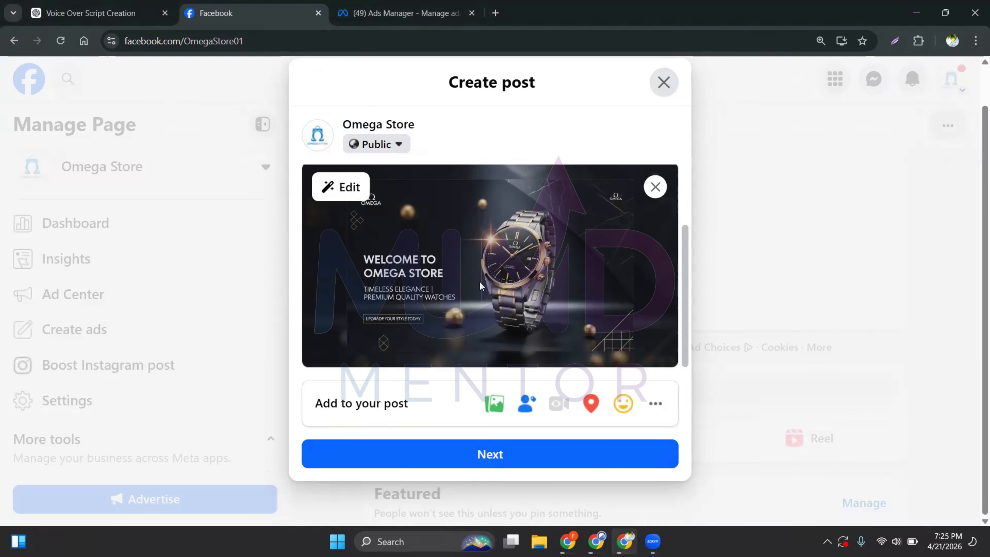
{"action": "scroll", "coordinate": [495, 255], "scroll_direction": "up", "scroll_amount": 3}
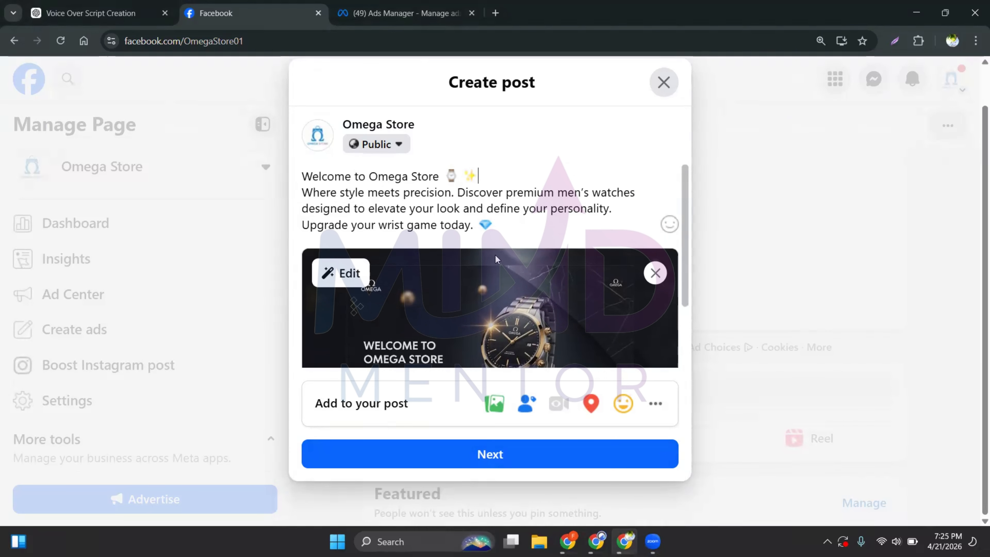
{"action": "key", "text": "Return"}
{"action": "key", "text": "Return"}
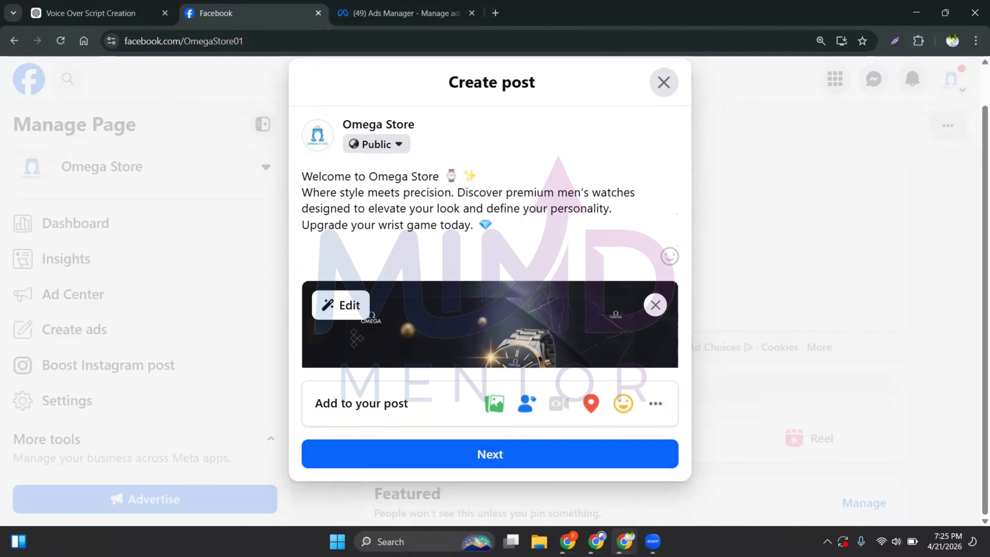
Switch to the ChatGPT conversation and send the request "hashtags"
{"action": "left_click", "coordinate": [596, 542]}
{"action": "left_click", "coordinate": [493, 489]}
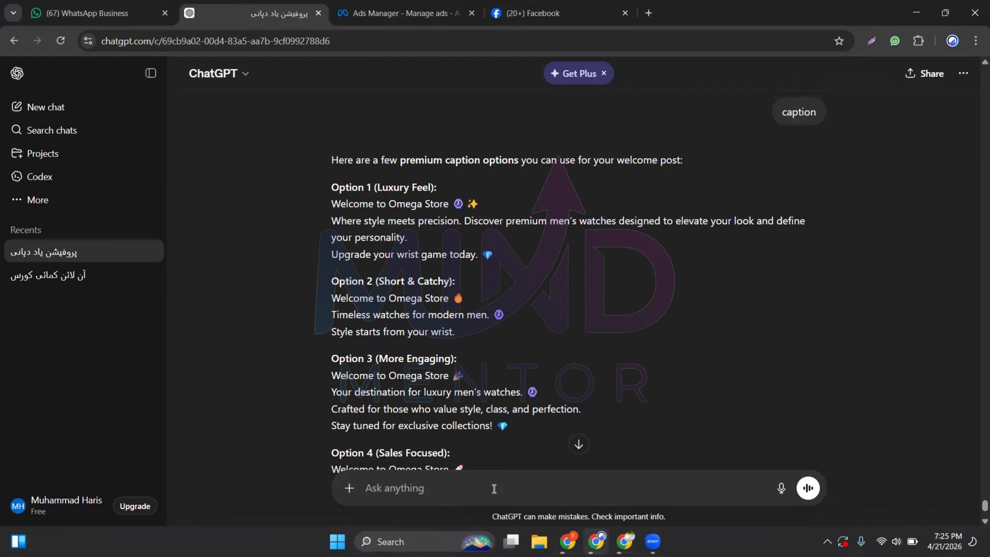
{"action": "type", "text": "hashtags"}
{"action": "key", "text": "Return"}
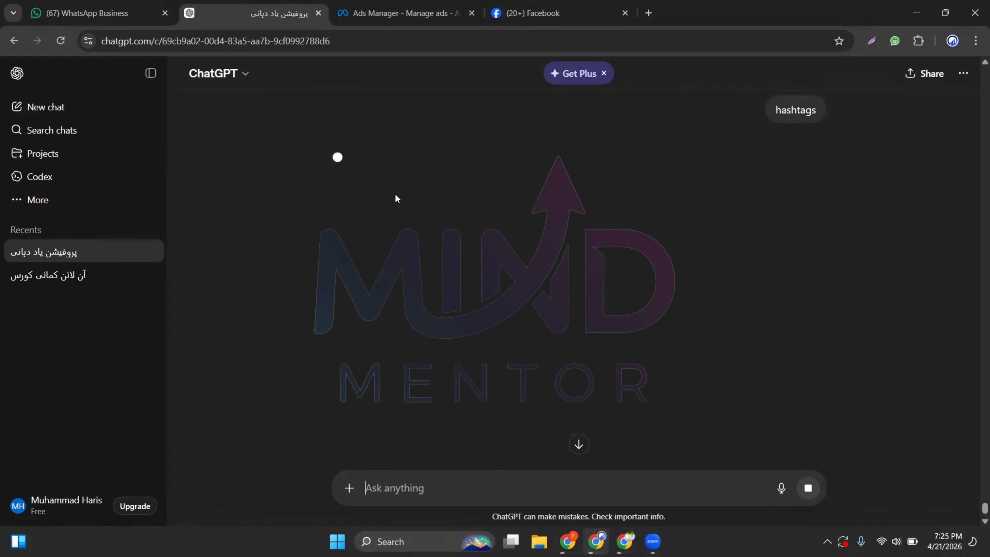
Copy the ChatGPT hashtags from #OmegaStore through #LuxuryStyle and paste them below the caption in the Facebook post draft
{"action": "left_click_drag", "start_coordinate": [320, 162], "coordinate": [463, 180]}
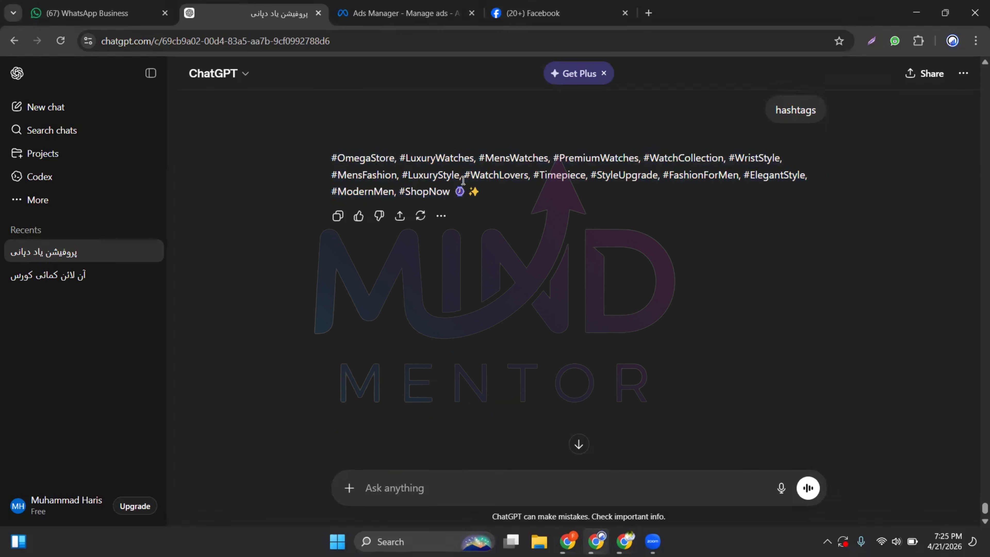
{"action": "left_click_drag", "start_coordinate": [302, 166], "coordinate": [463, 179]}
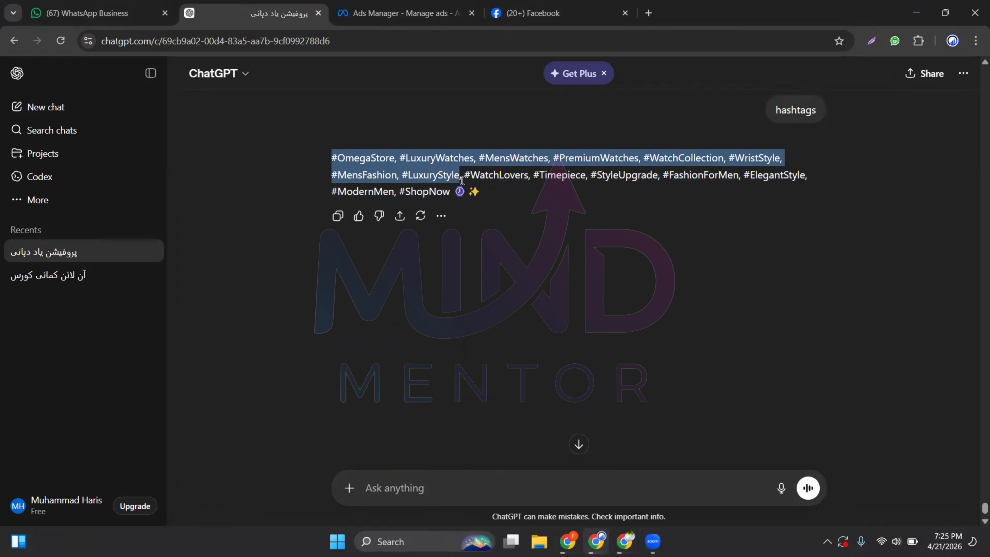
{"action": "left_click", "coordinate": [542, 250]}
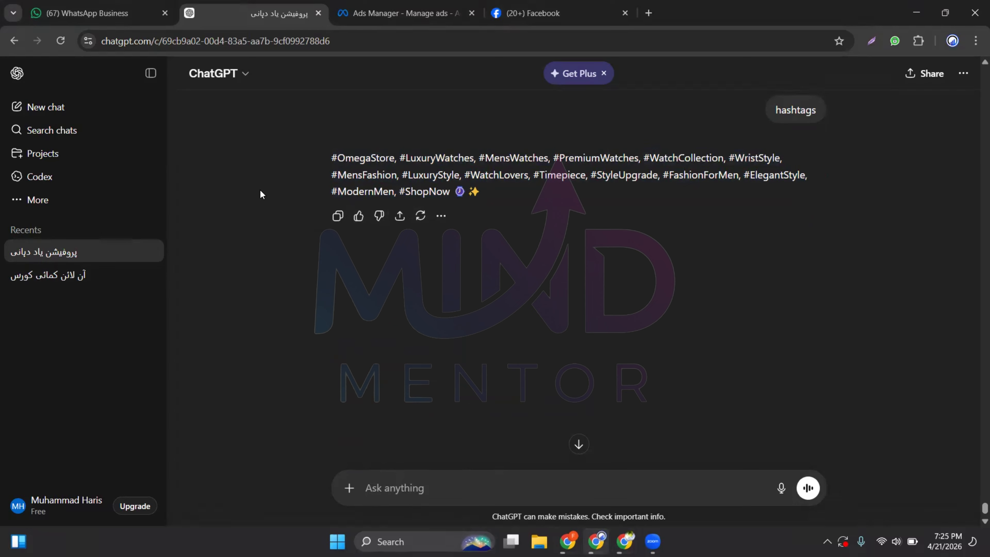
{"action": "left_click_drag", "start_coordinate": [330, 158], "coordinate": [461, 178]}
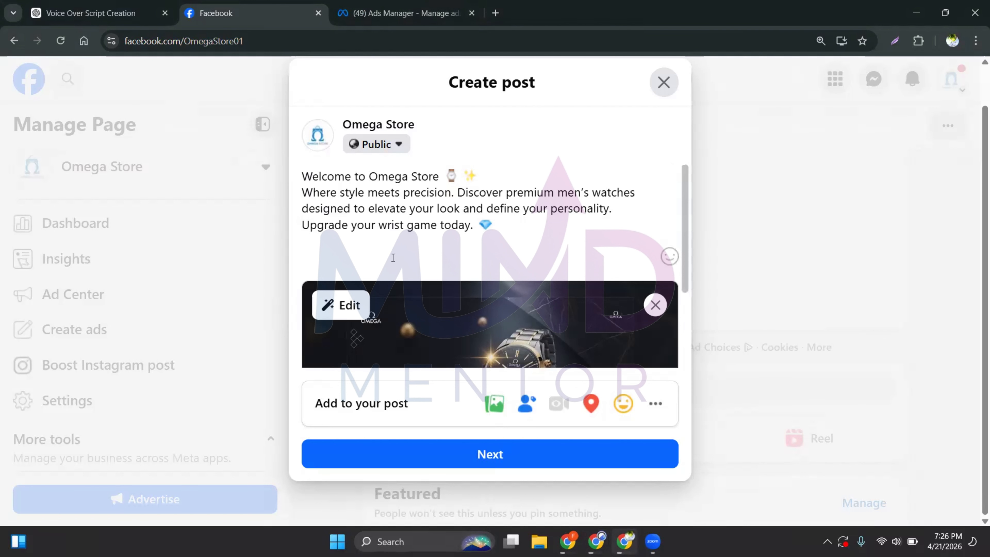
{"action": "type", "text": "#OmegaStore, #LuxuryWatches, #MensWatches, #PremiumWatches, #WatchCollection, #WristStyle, #MensFashion, #LuxuryStyle,"}
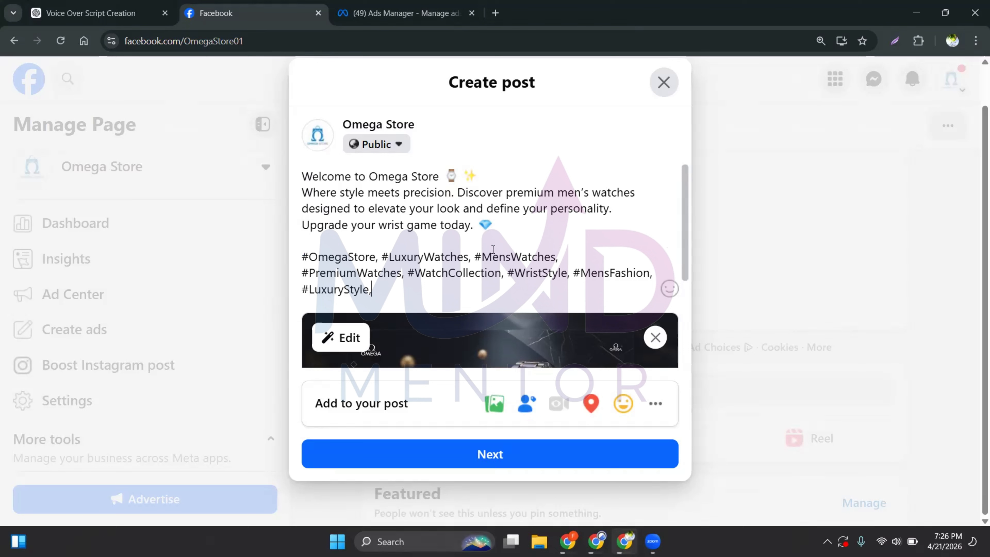
Review the draft's text and image, and add the Get messages option to the post
{"action": "scroll", "coordinate": [495, 249], "scroll_direction": "down", "scroll_amount": 3}
{"action": "scroll", "coordinate": [494, 249], "scroll_direction": "up", "scroll_amount": 3}
{"action": "scroll", "coordinate": [482, 280], "scroll_direction": "down", "scroll_amount": 3}
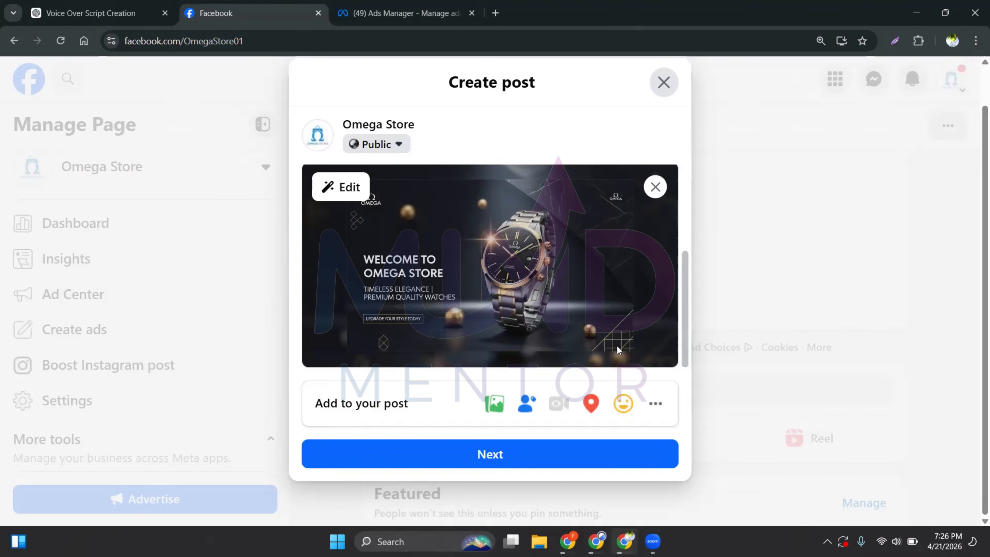
{"action": "left_click", "coordinate": [658, 417]}
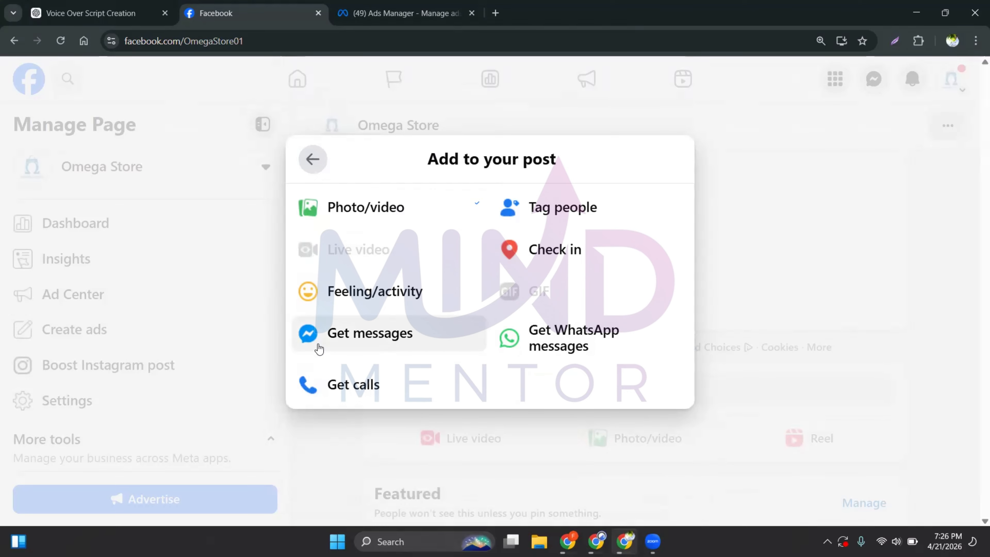
{"action": "left_click", "coordinate": [348, 343]}
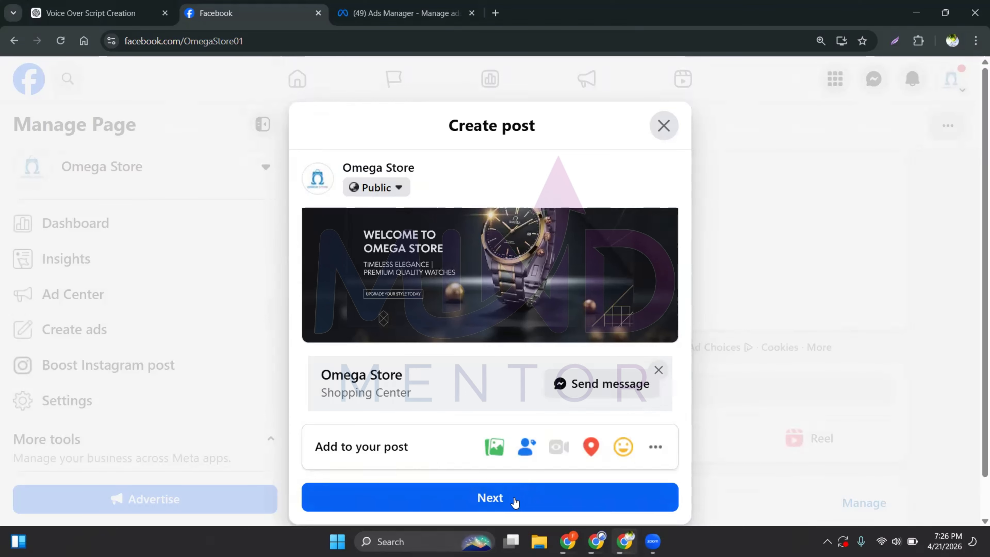
Continue to the post settings and publish the post with the boost for more messages turned off
{"action": "left_click", "coordinate": [506, 501]}
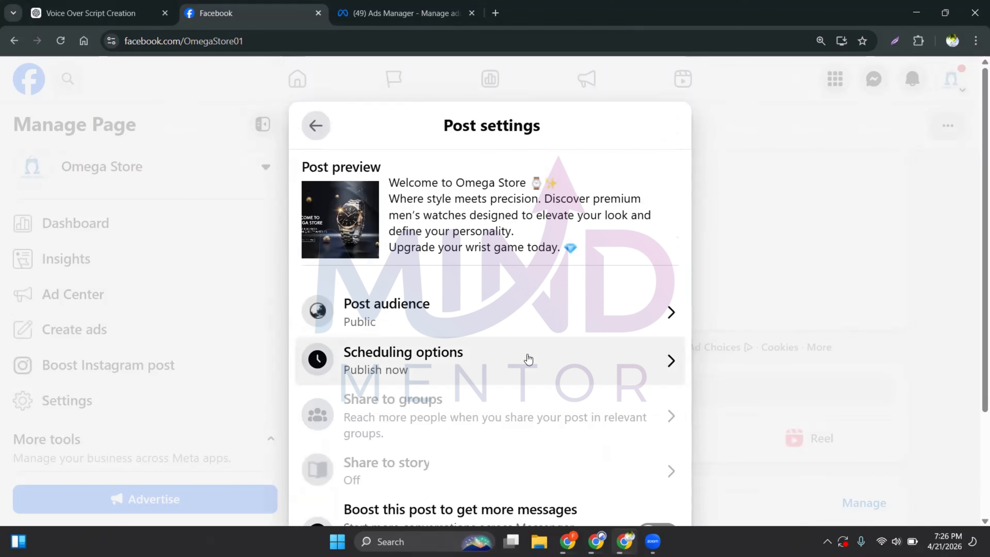
{"action": "scroll", "coordinate": [526, 358], "scroll_direction": "down", "scroll_amount": 3}
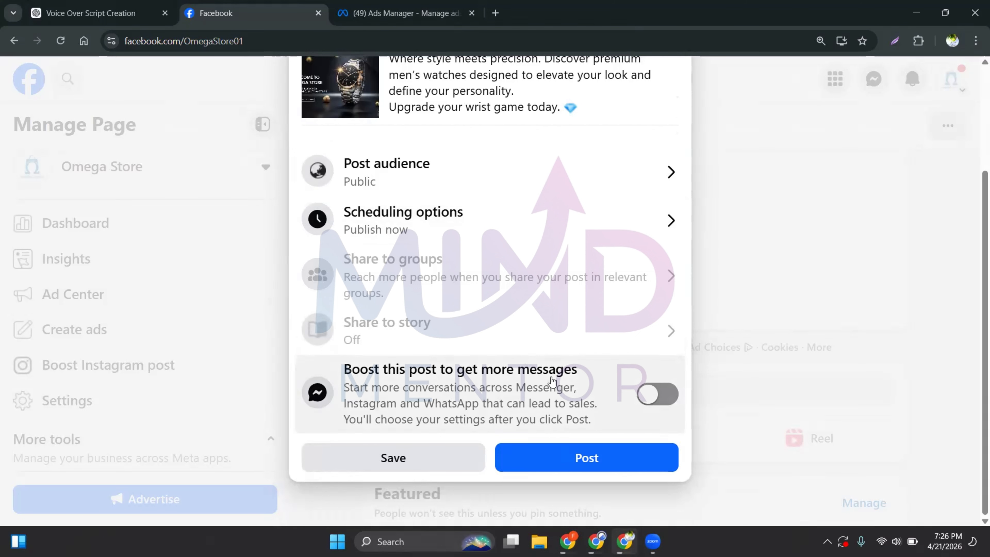
{"action": "left_click", "coordinate": [657, 403]}
{"action": "left_click", "coordinate": [657, 405]}
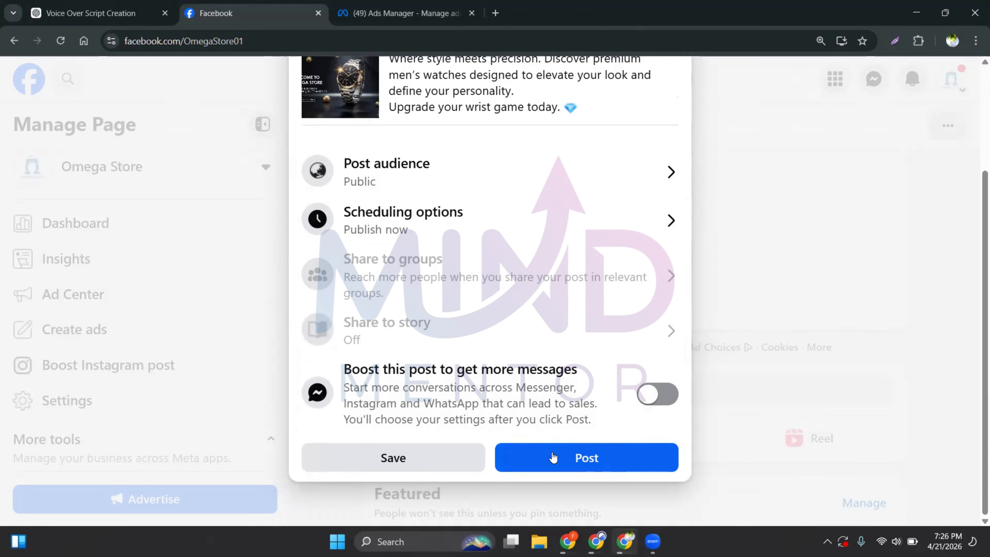
{"action": "left_click", "coordinate": [570, 464]}
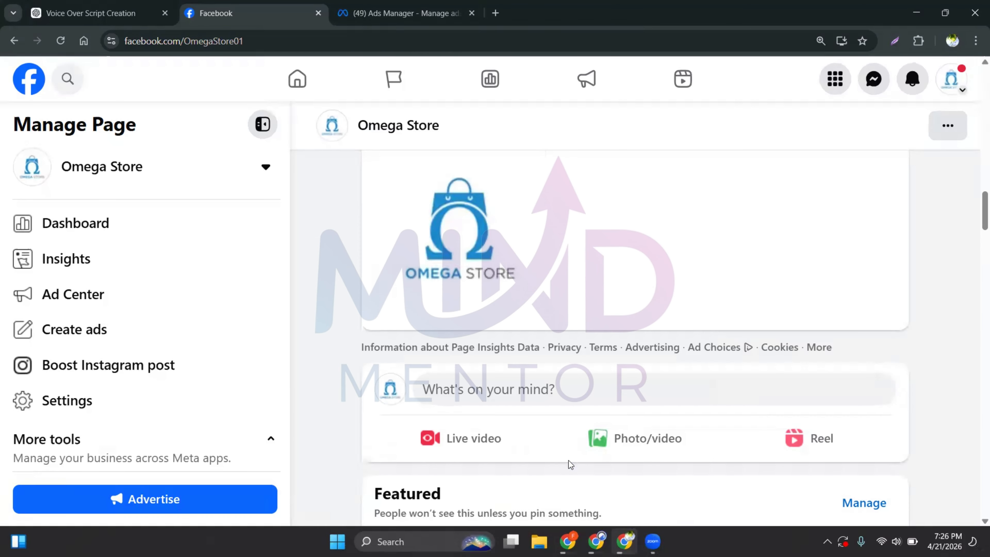
Examine the published welcome post in the Page's posts, including its caption, image and message button
{"action": "scroll", "coordinate": [507, 351], "scroll_direction": "down", "scroll_amount": 10}
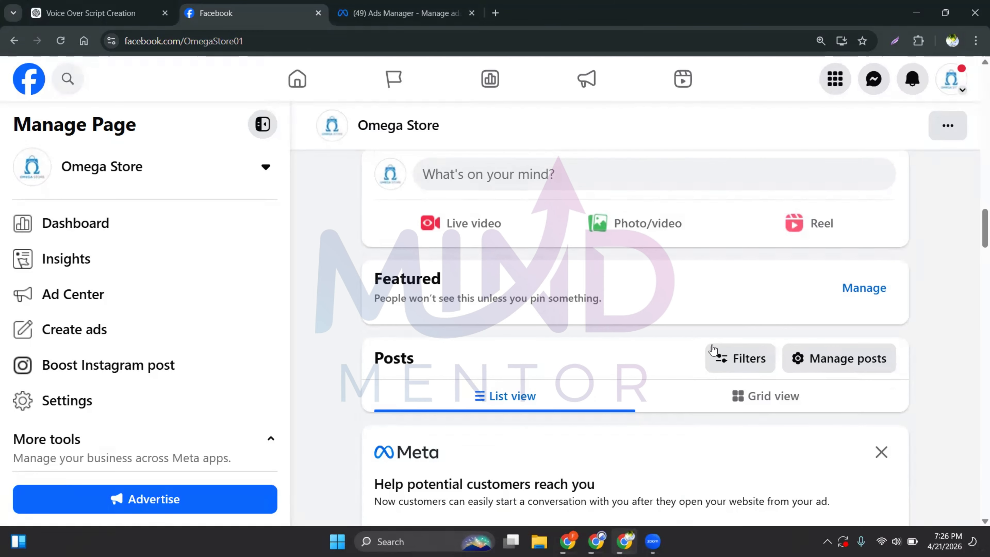
{"action": "scroll", "coordinate": [501, 350], "scroll_direction": "down", "scroll_amount": 10}
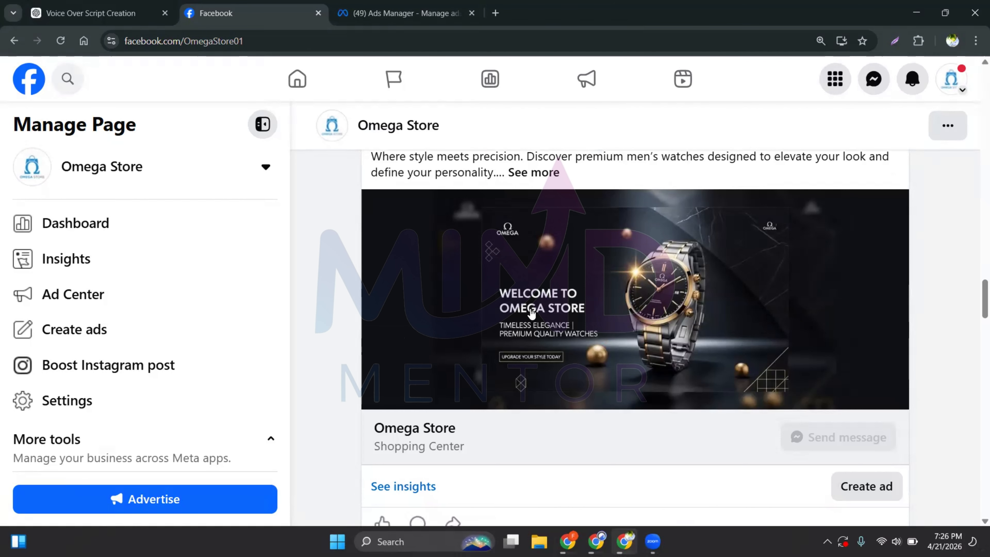
{"action": "scroll", "coordinate": [662, 344], "scroll_direction": "up", "scroll_amount": 2}
{"action": "scroll", "coordinate": [727, 405], "scroll_direction": "down", "scroll_amount": 3}
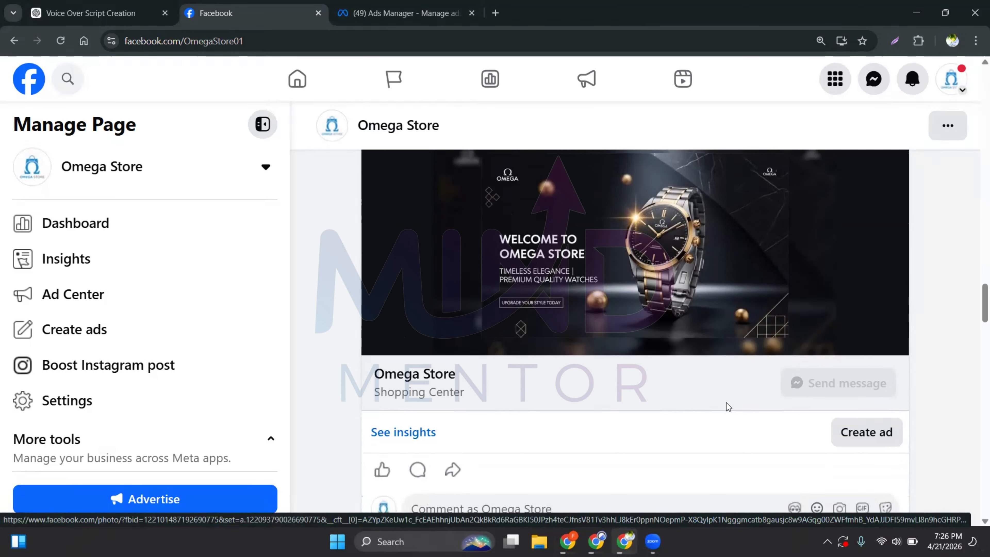
{"action": "scroll", "coordinate": [601, 353], "scroll_direction": "up", "scroll_amount": 3}
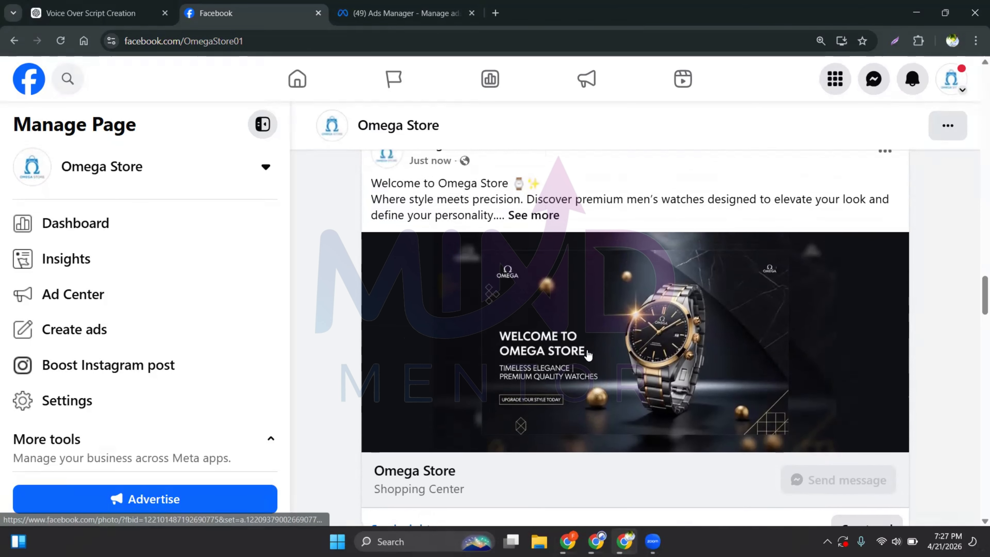
{"action": "scroll", "coordinate": [555, 320], "scroll_direction": "up", "scroll_amount": 10}
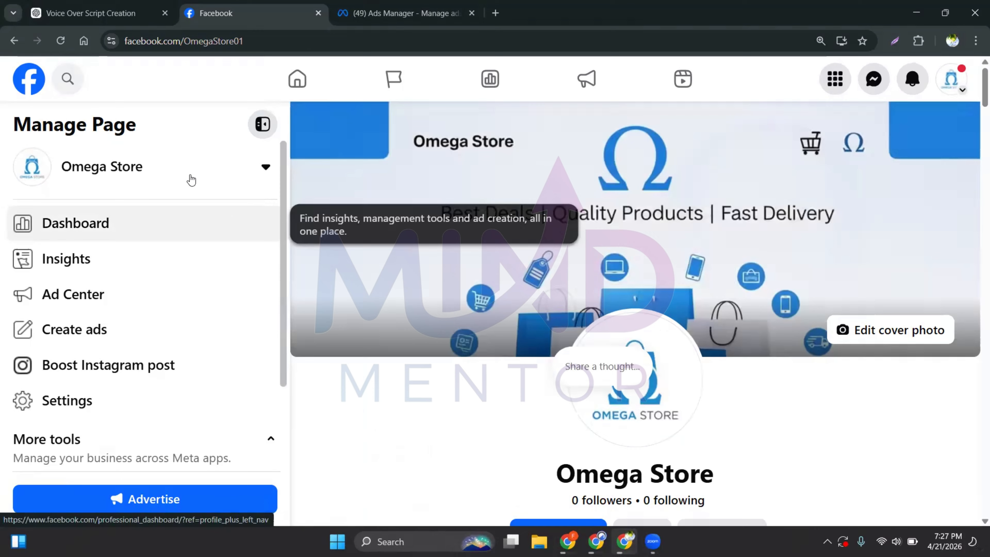
Reload the Omega Store Page, go to the Facebook home feed and switch to the campaign list in Ads Manager
{"action": "left_click", "coordinate": [60, 41]}
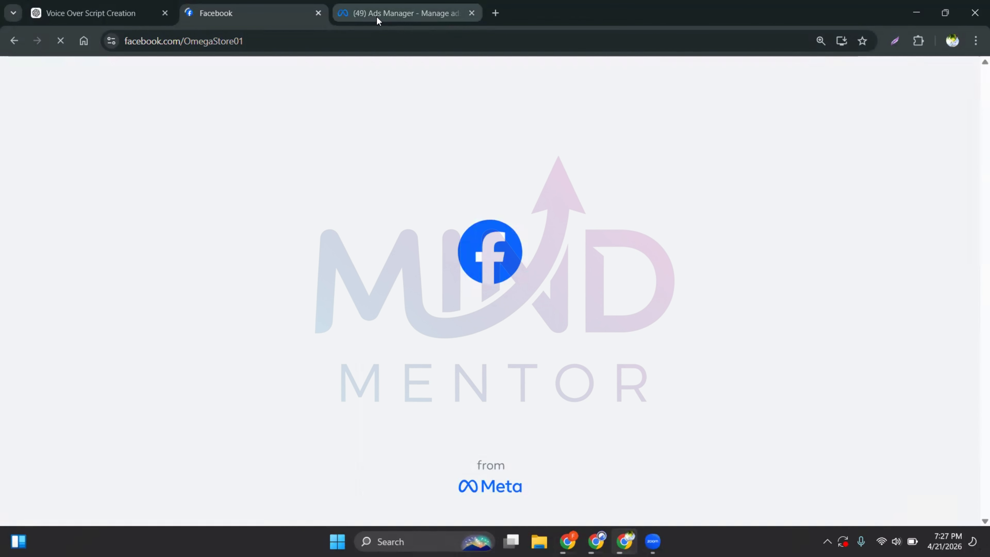
{"action": "left_click", "coordinate": [380, 15]}
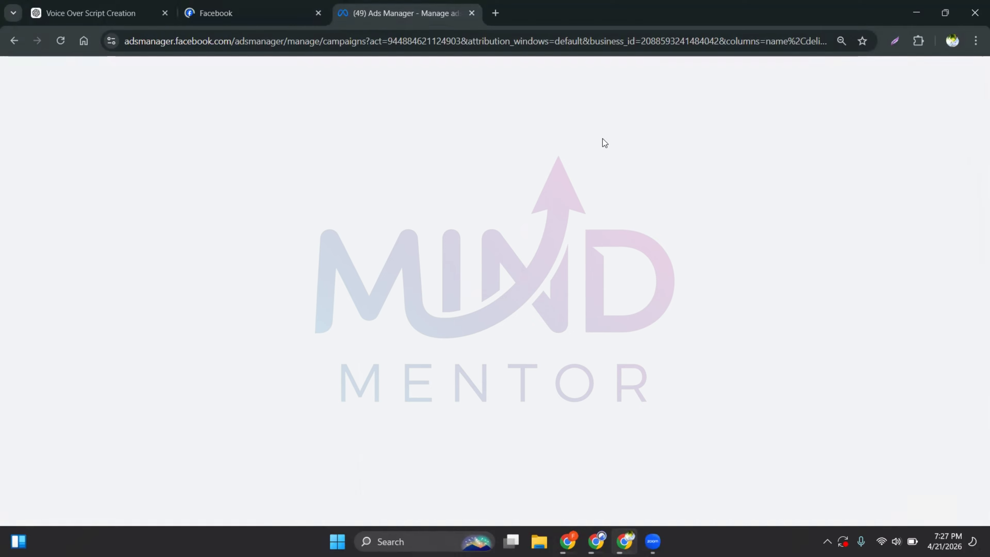
{"action": "left_click", "coordinate": [217, 7]}
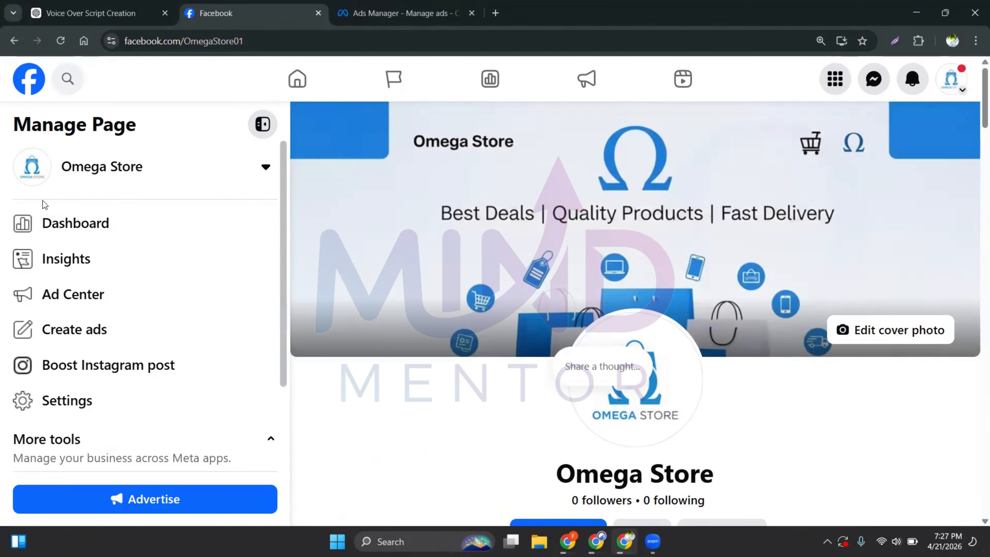
{"action": "left_click", "coordinate": [27, 89]}
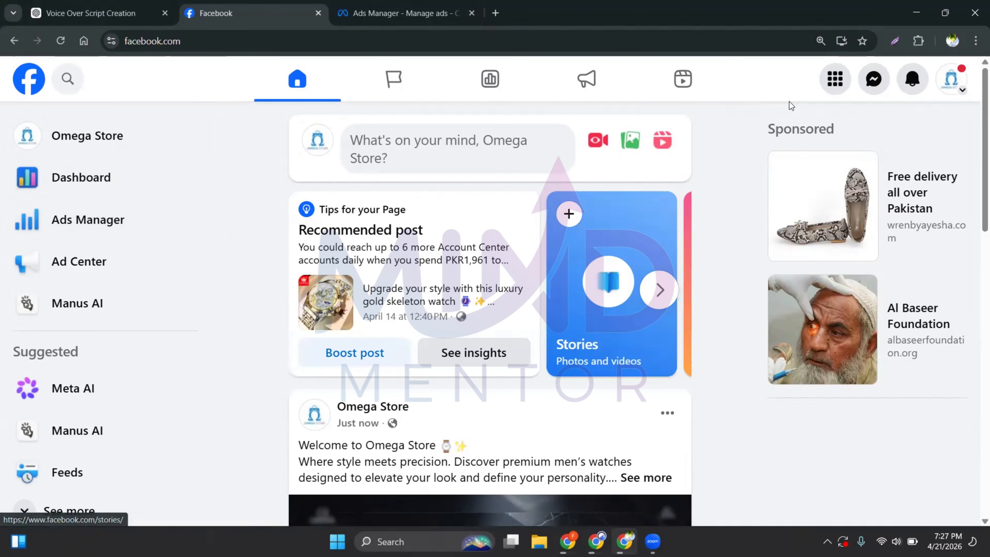
{"action": "left_click", "coordinate": [834, 82]}
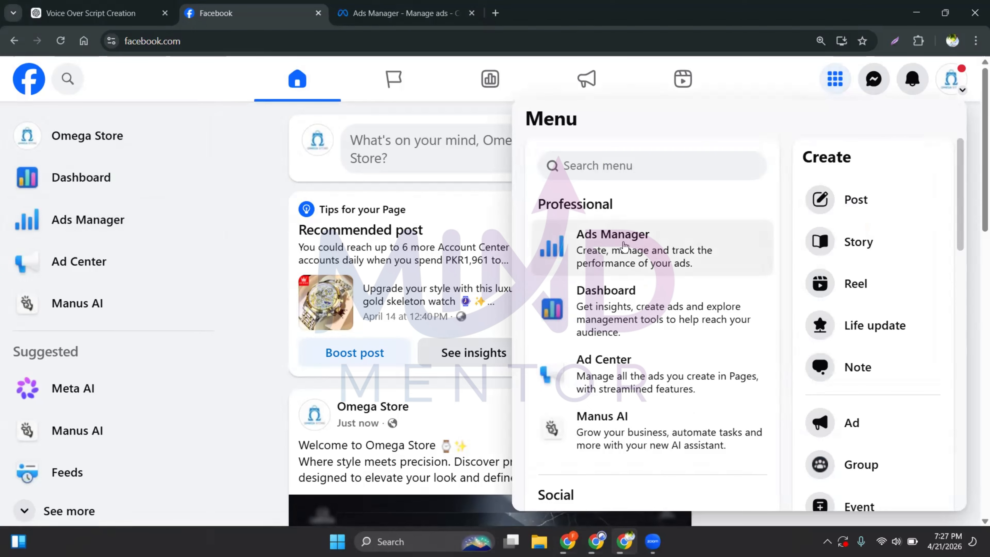
{"action": "left_click", "coordinate": [604, 249]}
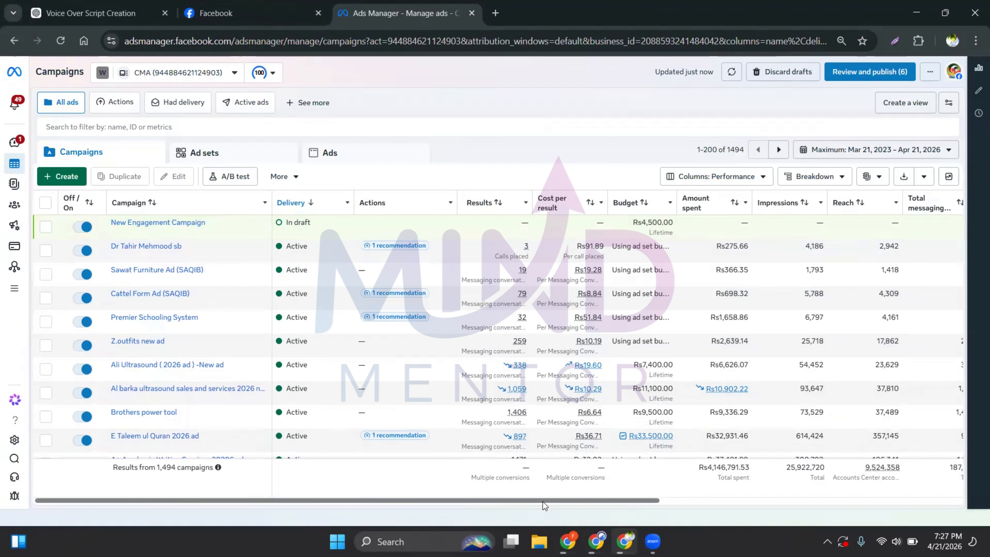
Create a new campaign with the Auction buying type and the Awareness objective
{"action": "left_click_drag", "start_coordinate": [541, 502], "coordinate": [634, 490]}
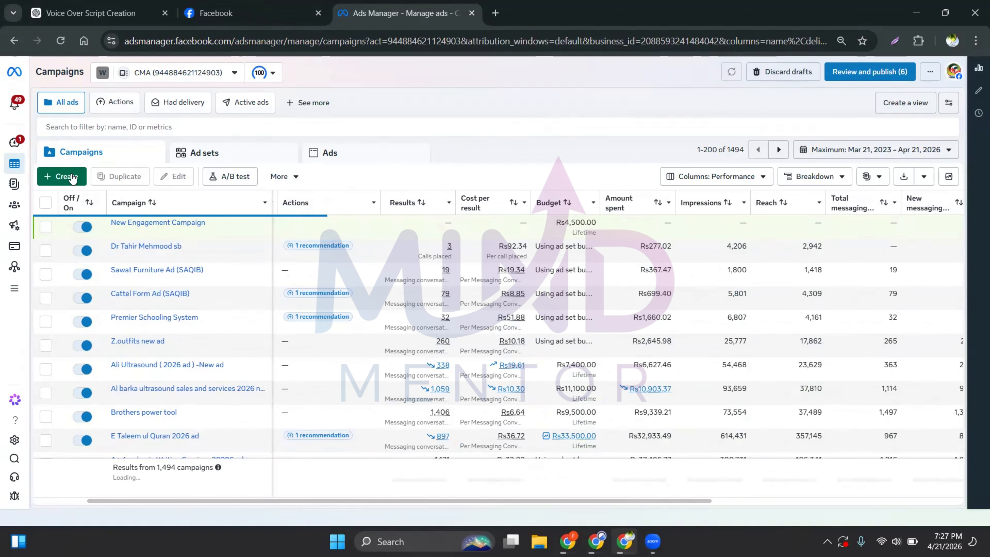
{"action": "left_click", "coordinate": [72, 176]}
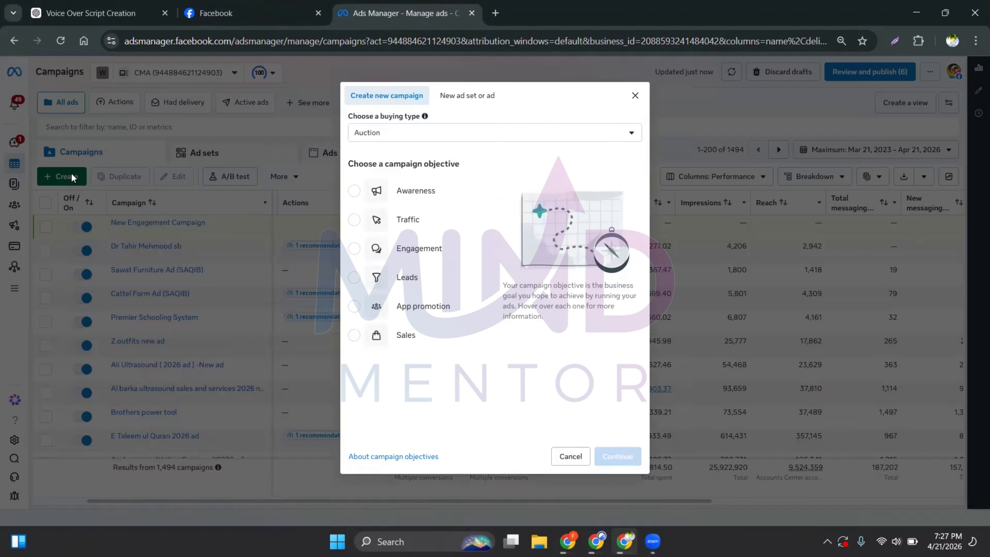
{"action": "left_click_drag", "start_coordinate": [356, 165], "coordinate": [467, 163]}
{"action": "left_click", "coordinate": [466, 163]}
{"action": "left_click", "coordinate": [355, 191]}
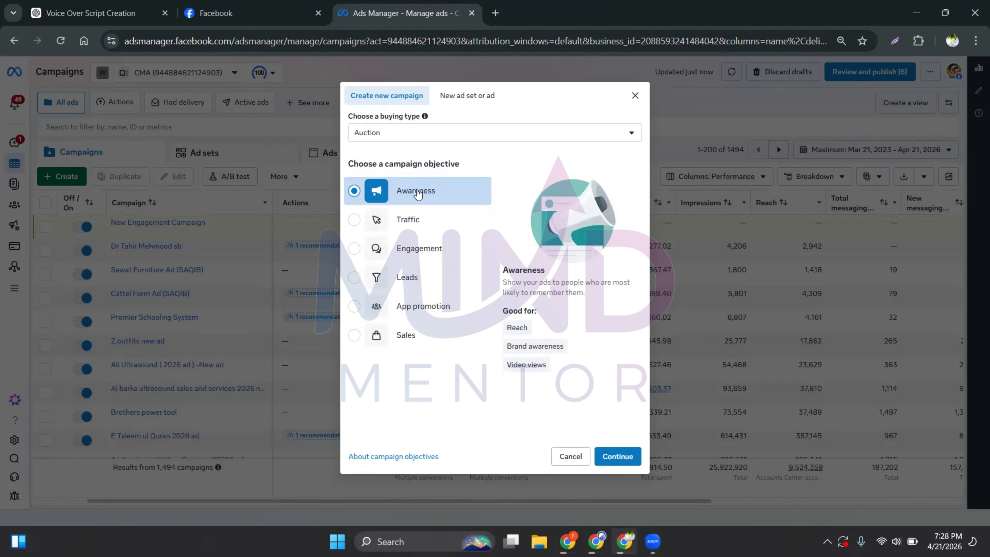
{"action": "left_click", "coordinate": [618, 457]}
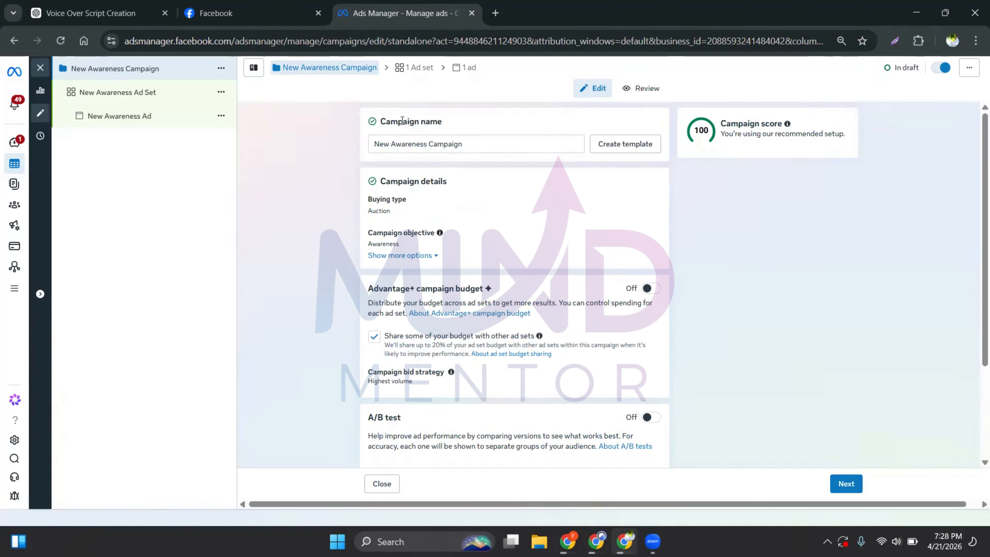
Rename the campaign as "Omega Store" and copy the new name
{"action": "left_click", "coordinate": [464, 135]}
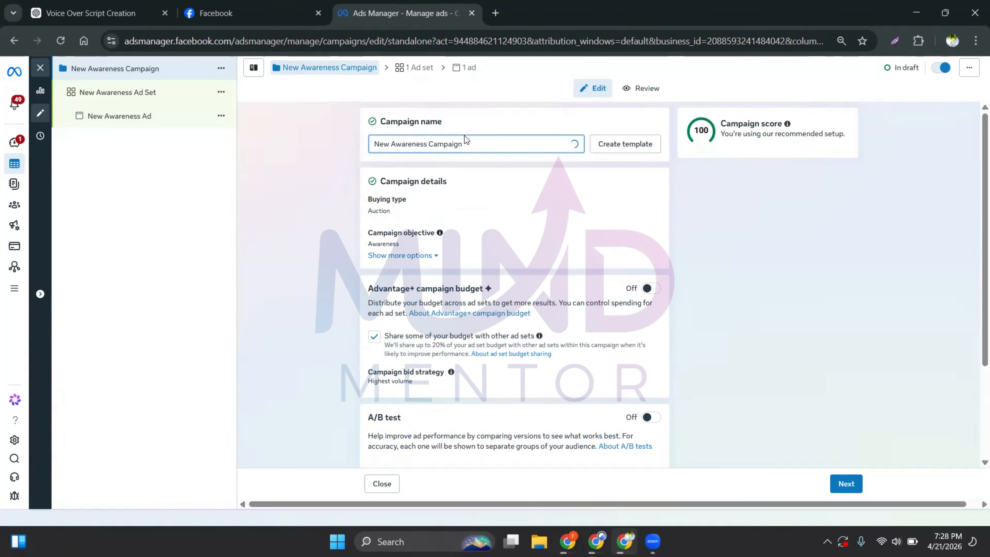
{"action": "key", "text": "ctrl+a"}
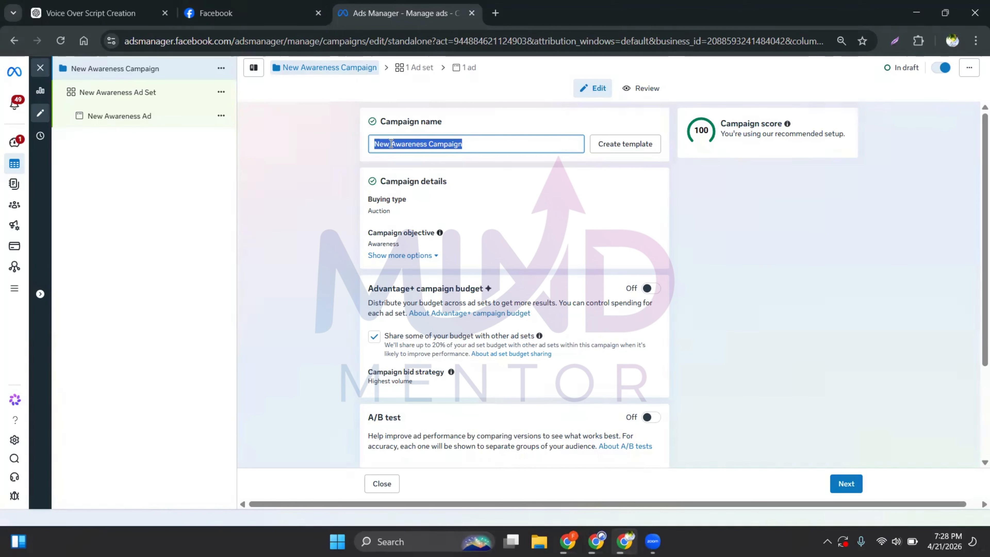
{"action": "type", "text": "Omega"}
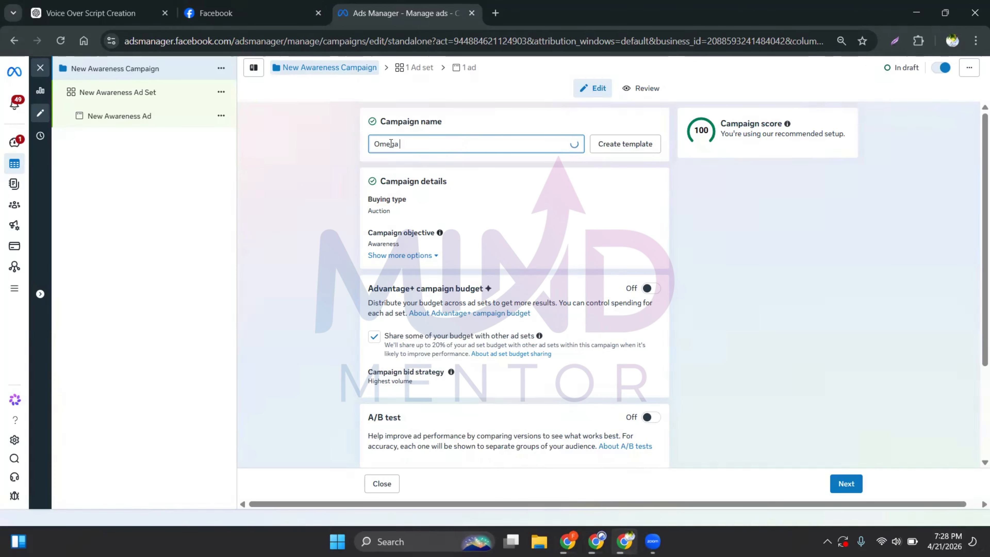
{"action": "left_click", "coordinate": [216, 13]}
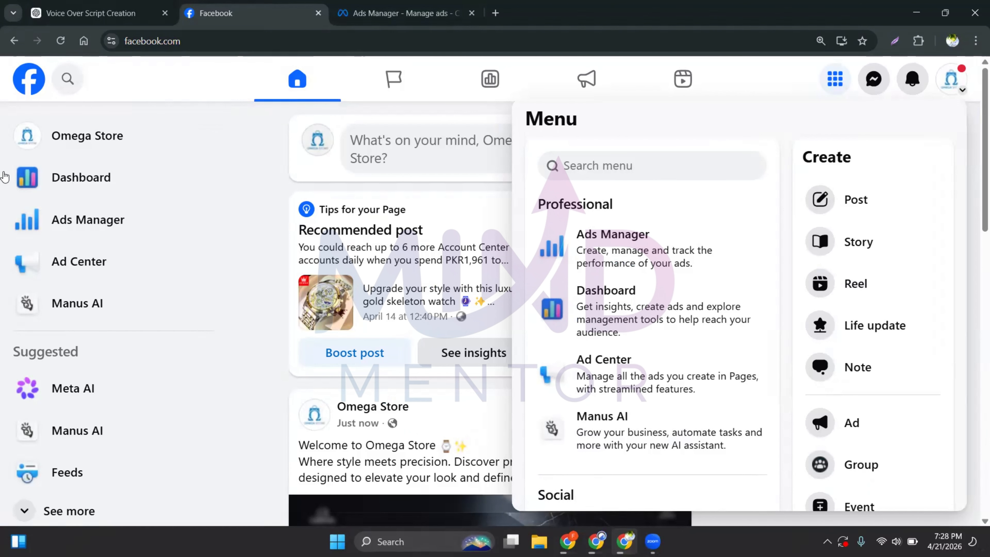
{"action": "left_click", "coordinate": [421, 13]}
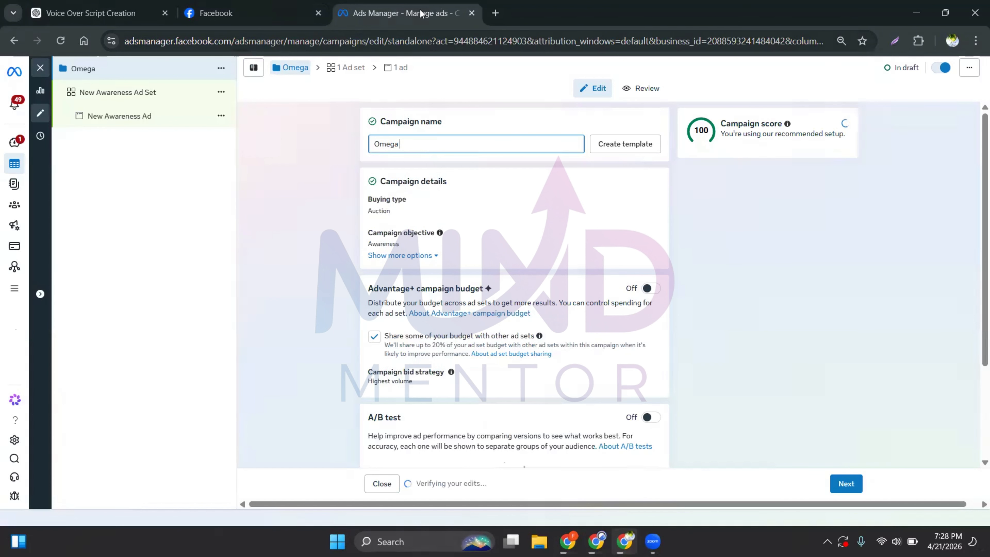
{"action": "type", "text": "Store"}
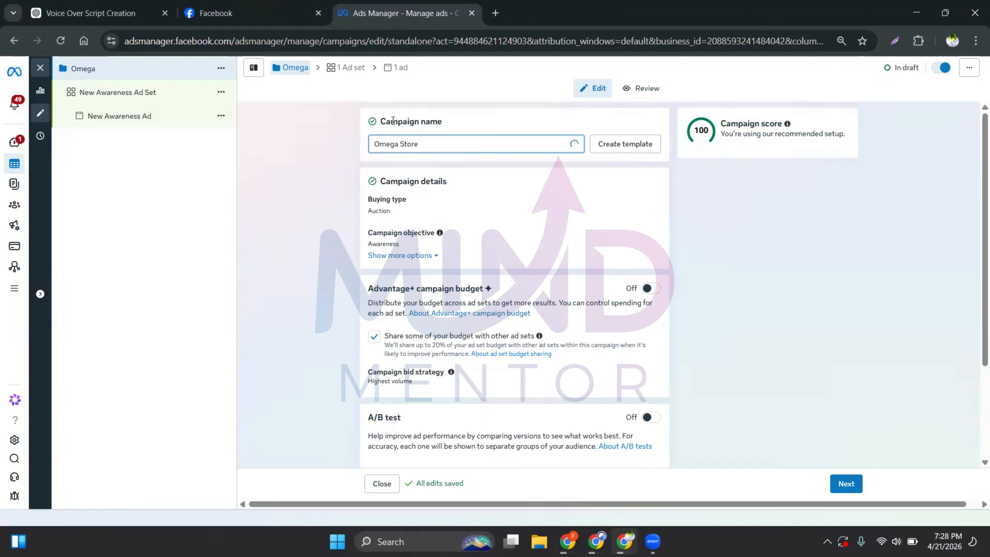
{"action": "key", "text": "ctrl+a"}
{"action": "key", "text": "ctrl+c"}
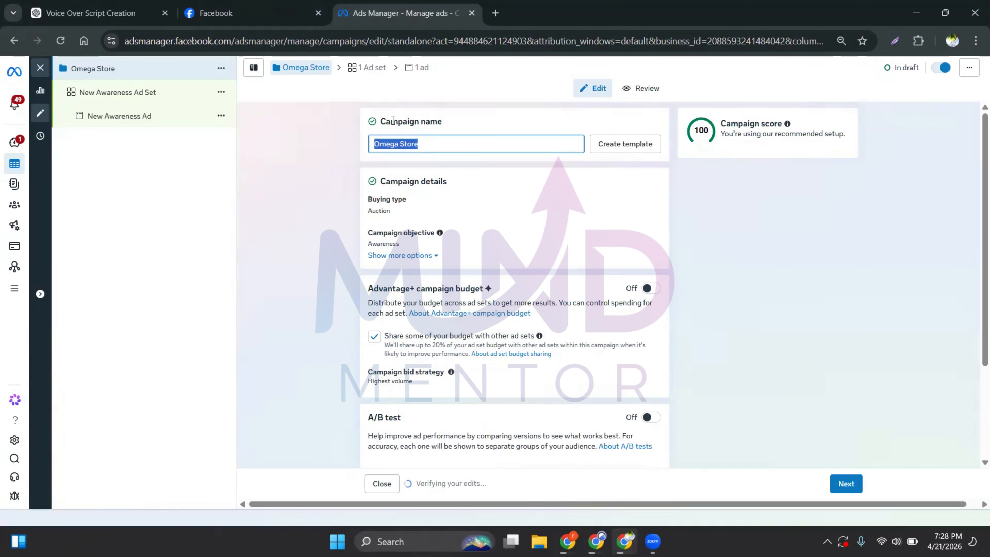
{"action": "left_click", "coordinate": [318, 170]}
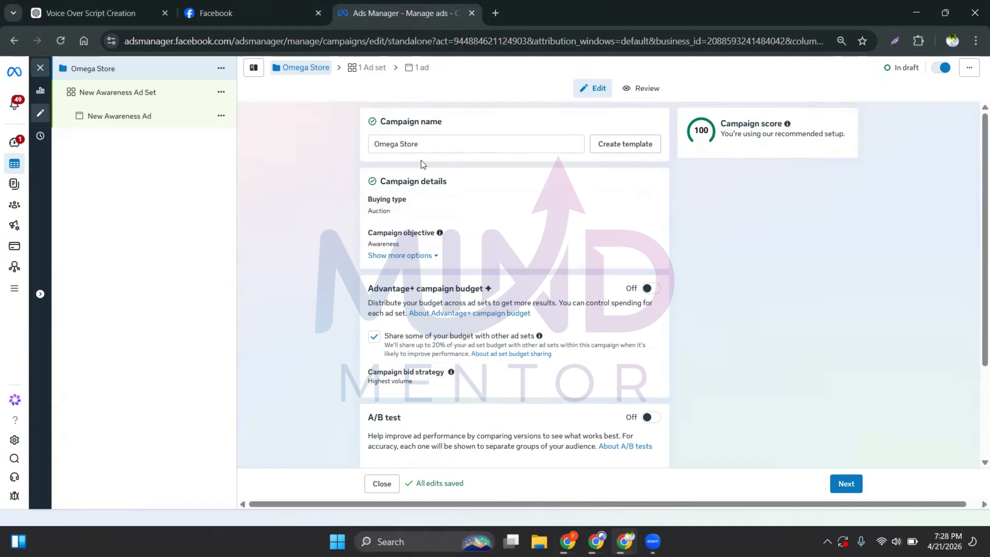
Continue to the ad set level and rename the ad set with the copied name "Omega Store"
{"action": "left_click", "coordinate": [366, 68]}
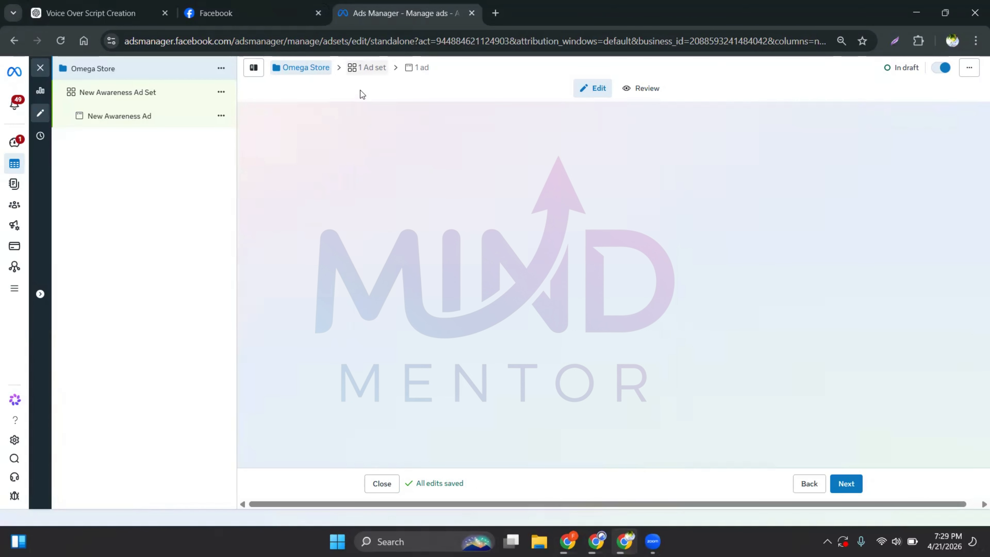
{"action": "left_click", "coordinate": [847, 484]}
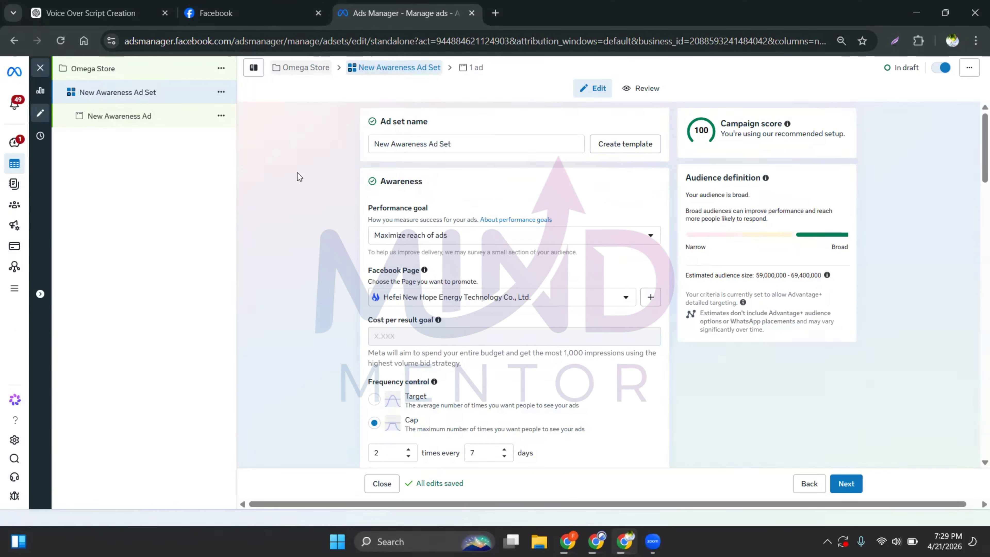
{"action": "left_click", "coordinate": [421, 147]}
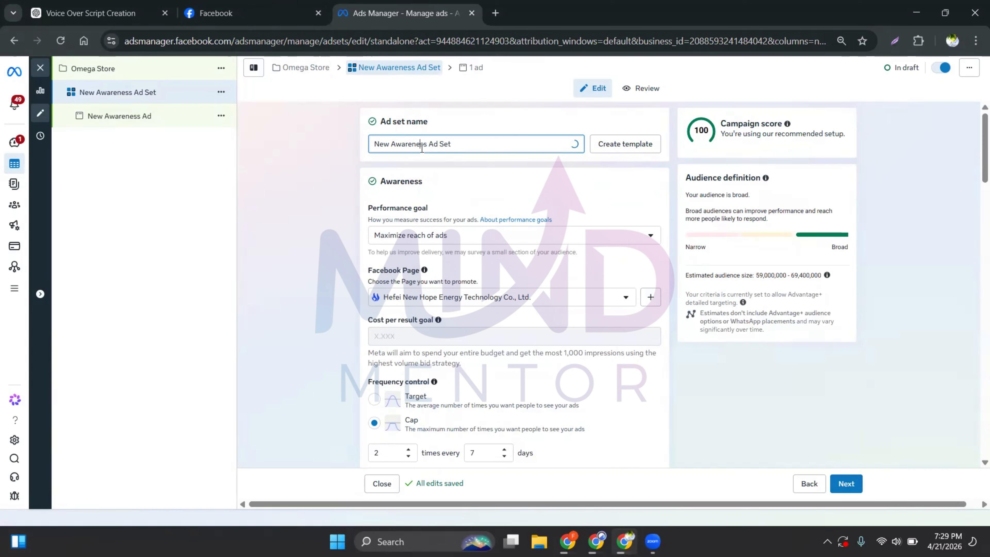
{"action": "triple_click", "coordinate": [423, 148]}
{"action": "key", "text": "ctrl+v"}
{"action": "left_click", "coordinate": [339, 167]}
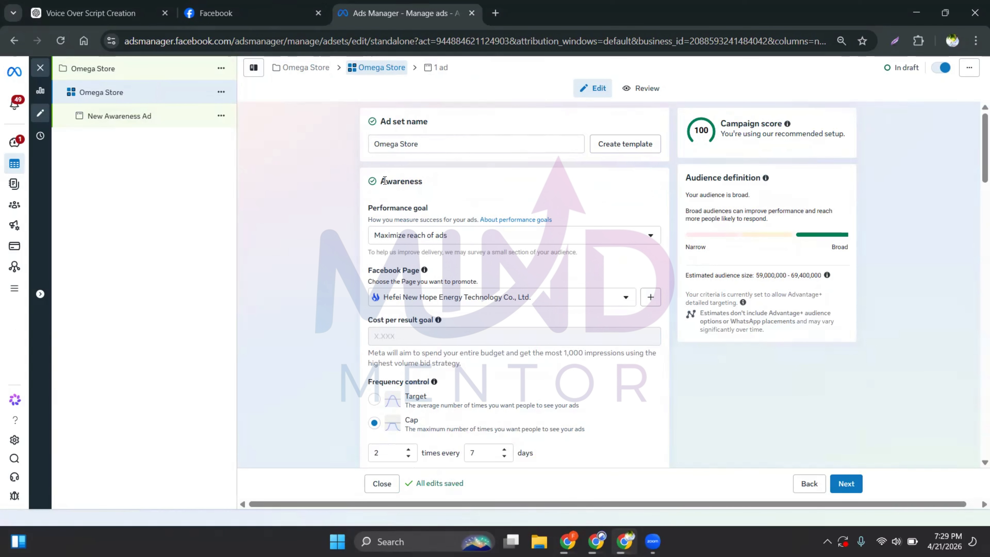
Examine the ad set's performance goal and its available awareness and video view goals, keeping Maximize reach of ads
{"action": "double_click", "coordinate": [421, 181]}
{"action": "left_click", "coordinate": [267, 216]}
{"action": "left_click_drag", "start_coordinate": [369, 208], "coordinate": [427, 210]}
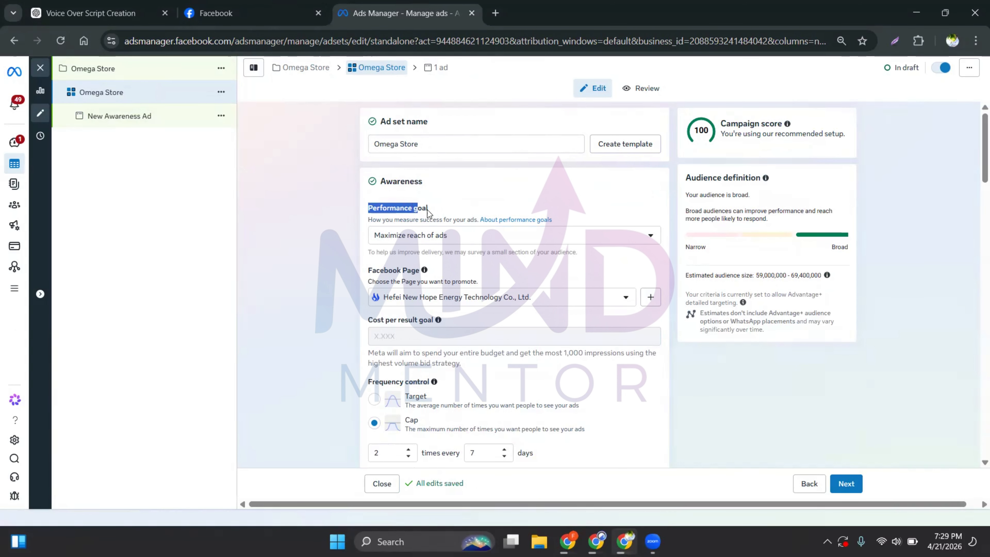
{"action": "left_click", "coordinate": [318, 220]}
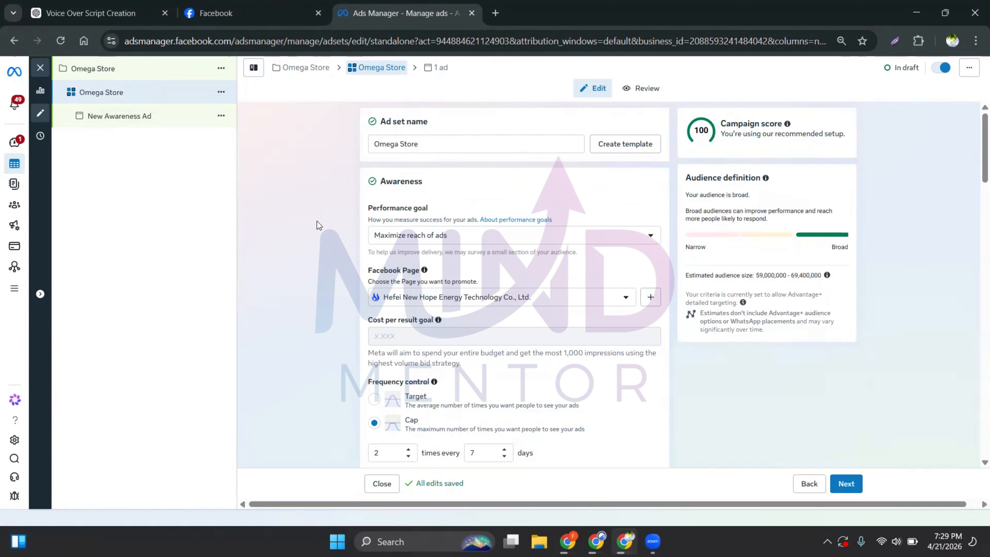
{"action": "left_click", "coordinate": [432, 242]}
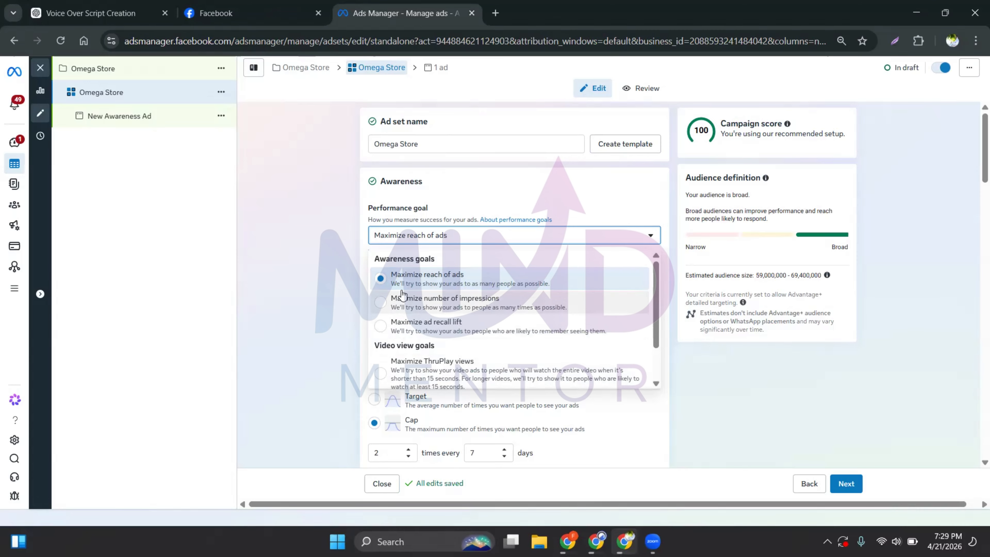
{"action": "left_click_drag", "start_coordinate": [396, 284], "coordinate": [558, 287]}
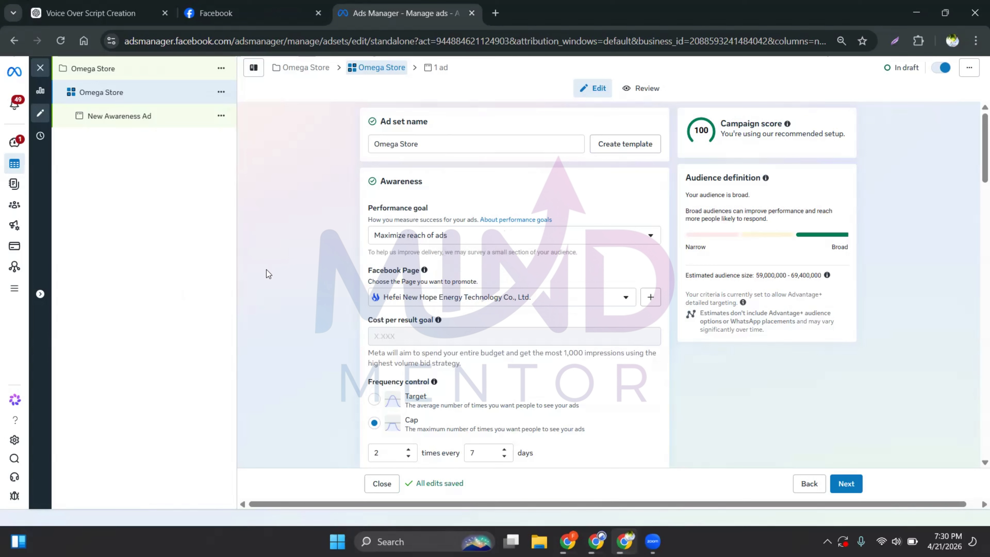
{"action": "left_click", "coordinate": [427, 235]}
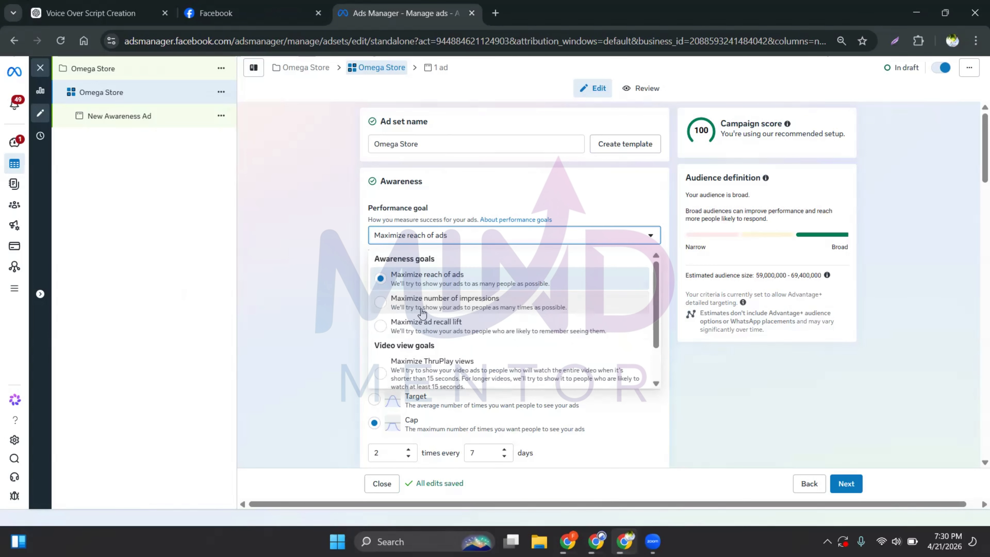
{"action": "left_click", "coordinate": [321, 281]}
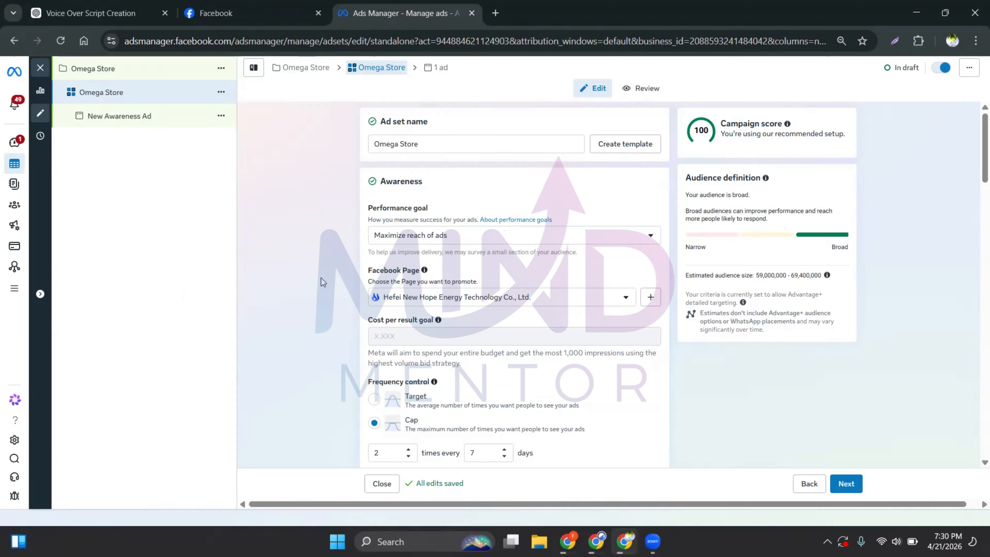
{"action": "left_click", "coordinate": [379, 239]}
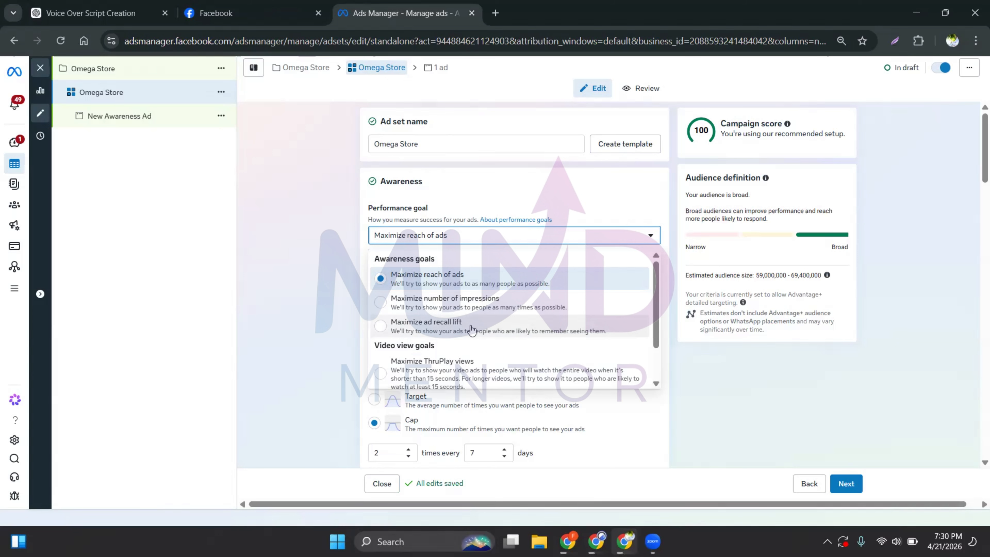
{"action": "left_click", "coordinate": [338, 281]}
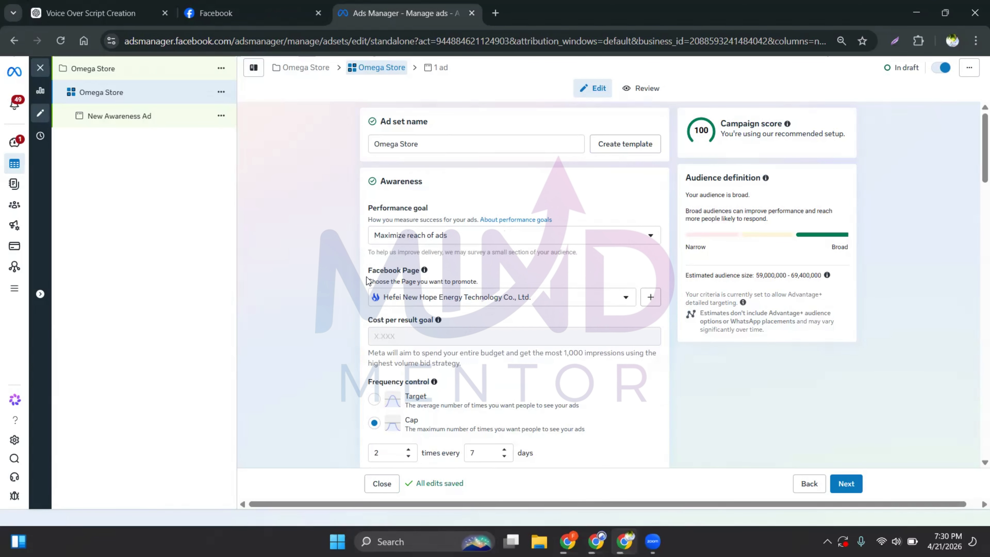
Search the Facebook Page choices for "Omega Store" and select the matching Page in the second listed business portfolio
{"action": "left_click_drag", "start_coordinate": [367, 274], "coordinate": [427, 270]}
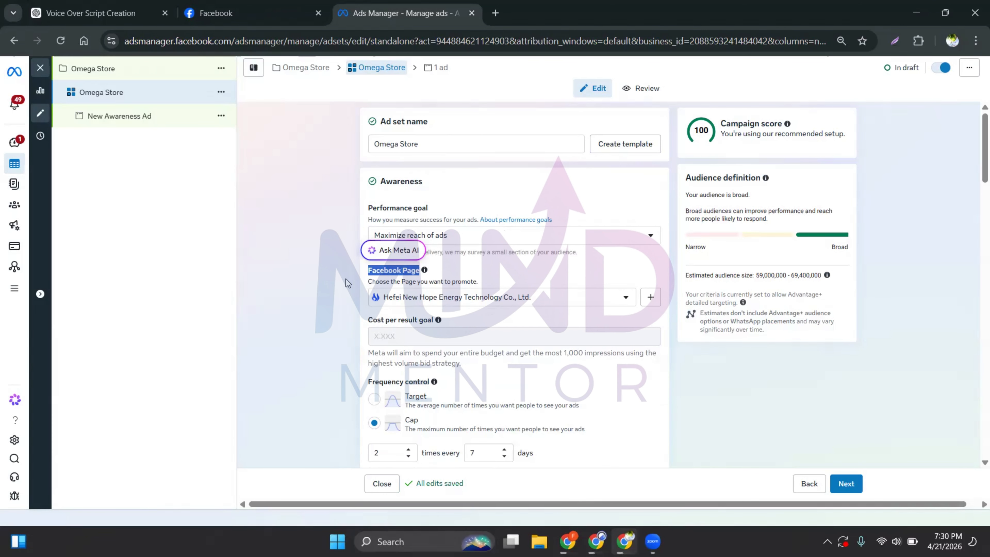
{"action": "left_click", "coordinate": [368, 278]}
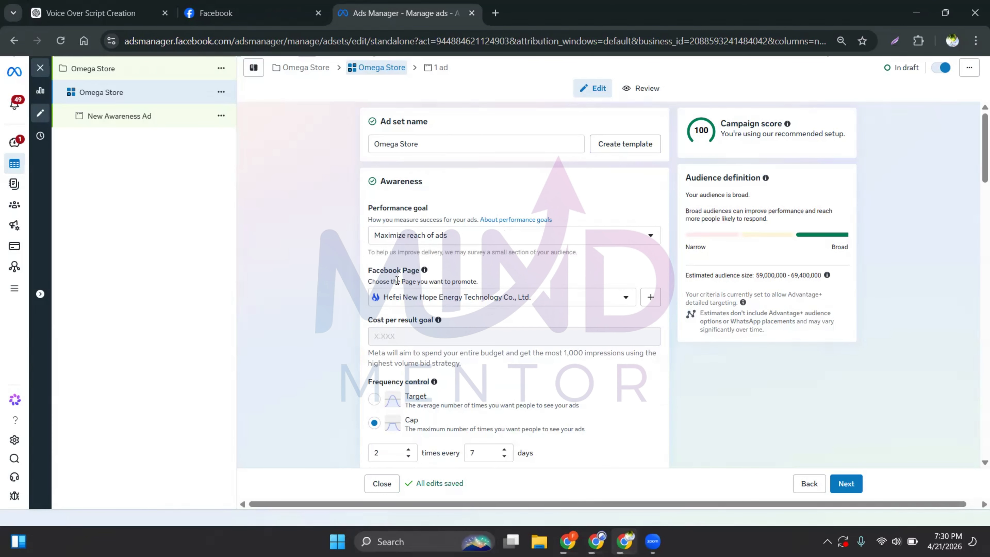
{"action": "left_click", "coordinate": [568, 301]}
{"action": "key", "text": "ctrl+v"}
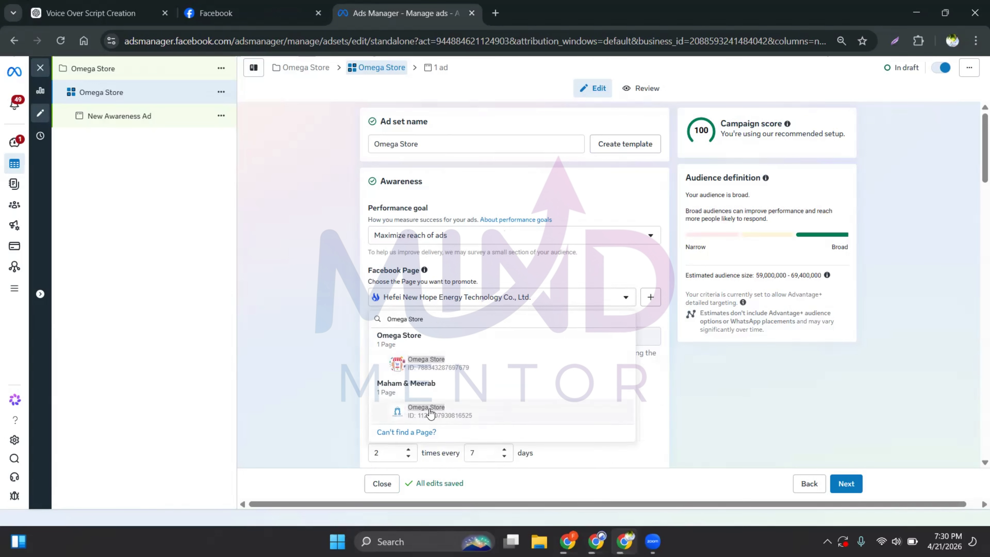
{"action": "left_click", "coordinate": [430, 413]}
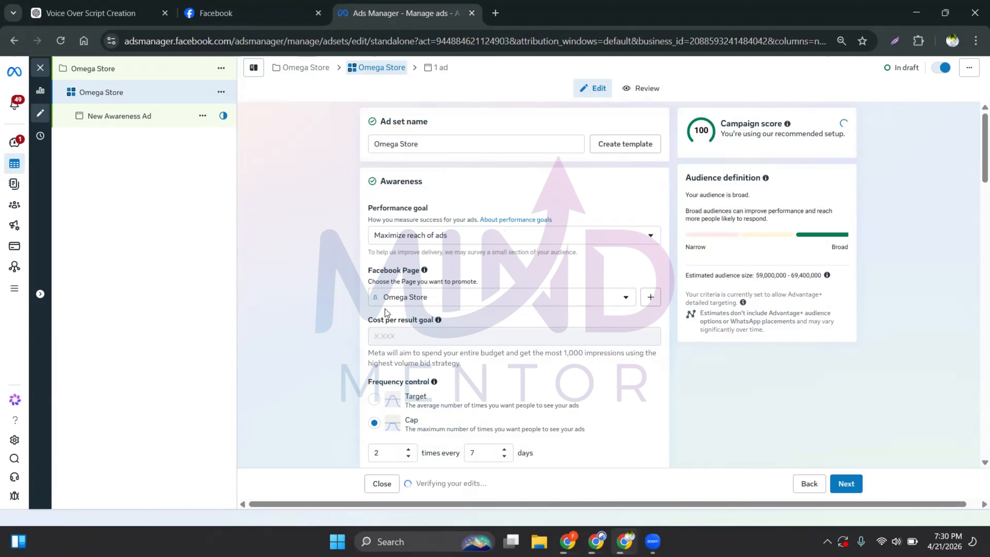
Review the ad set's frequency cap and expand the additional options around the delivery type
{"action": "scroll", "coordinate": [385, 308], "scroll_direction": "down", "scroll_amount": 1}
{"action": "scroll", "coordinate": [385, 309], "scroll_direction": "down", "scroll_amount": 2}
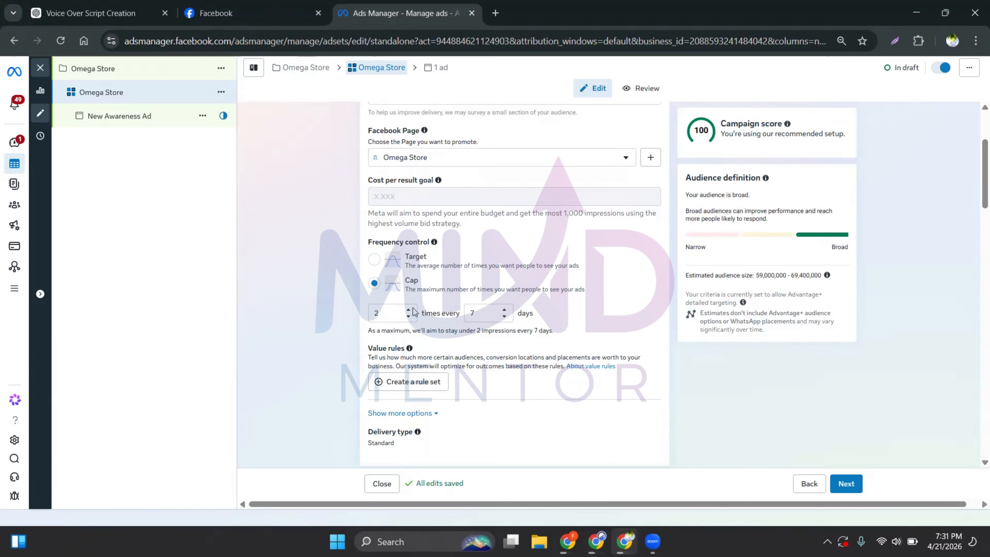
{"action": "left_click", "coordinate": [409, 321]}
{"action": "left_click", "coordinate": [354, 323]}
{"action": "scroll", "coordinate": [374, 288], "scroll_direction": "down", "scroll_amount": 5}
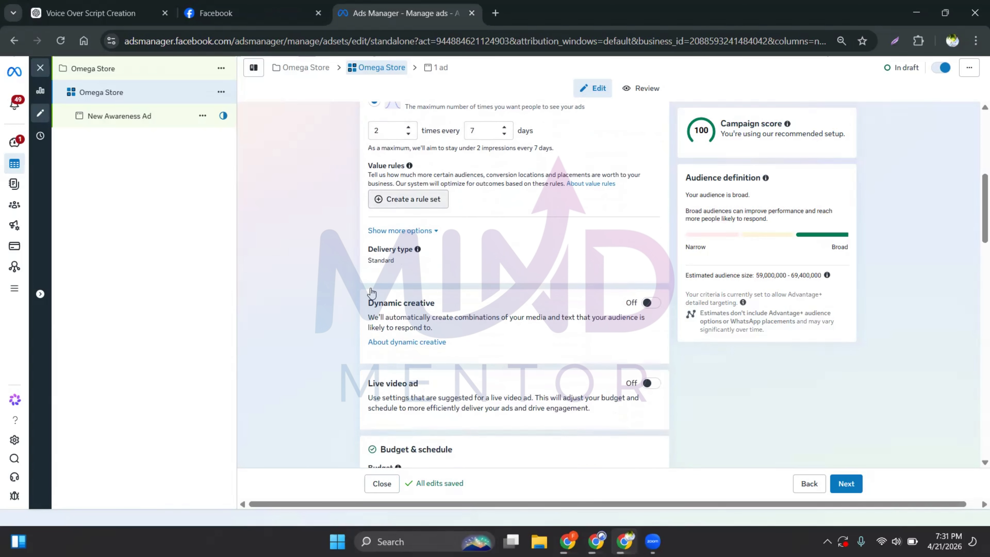
{"action": "left_click", "coordinate": [390, 230]}
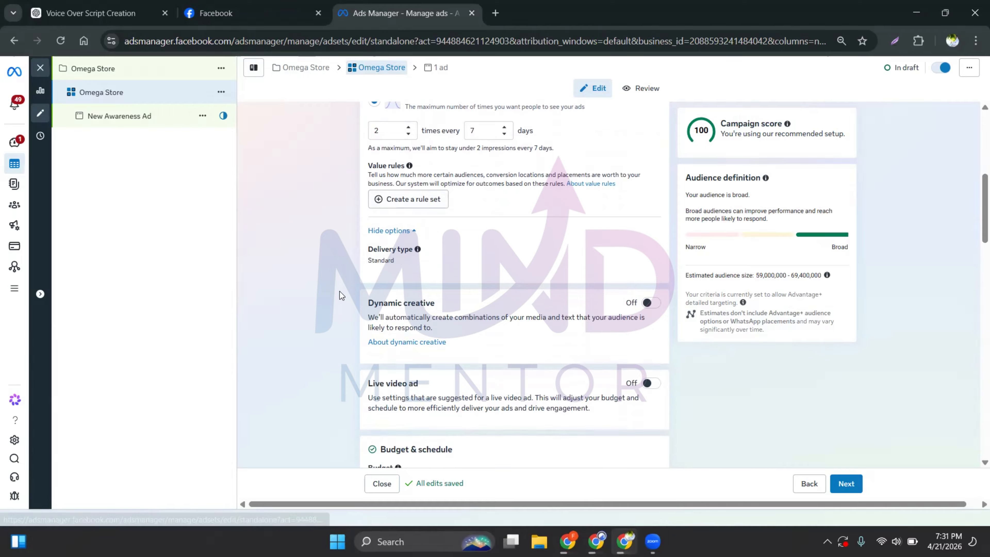
{"action": "scroll", "coordinate": [340, 291], "scroll_direction": "down", "scroll_amount": 3}
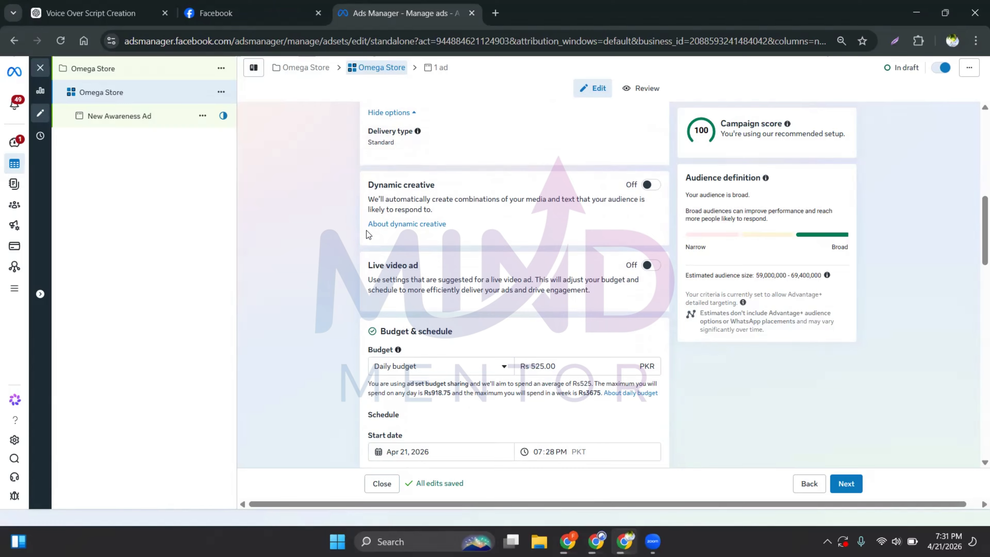
Examine the ad set's budget and schedule, audience controls, locations and Advantage+ audience settings
{"action": "scroll", "coordinate": [367, 230], "scroll_direction": "down", "scroll_amount": 4}
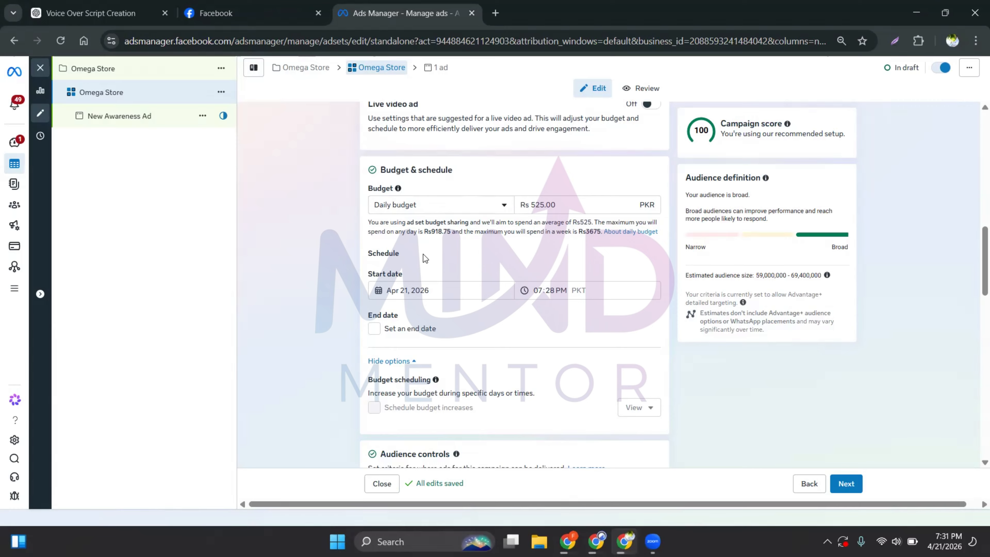
{"action": "scroll", "coordinate": [420, 278], "scroll_direction": "down", "scroll_amount": 1}
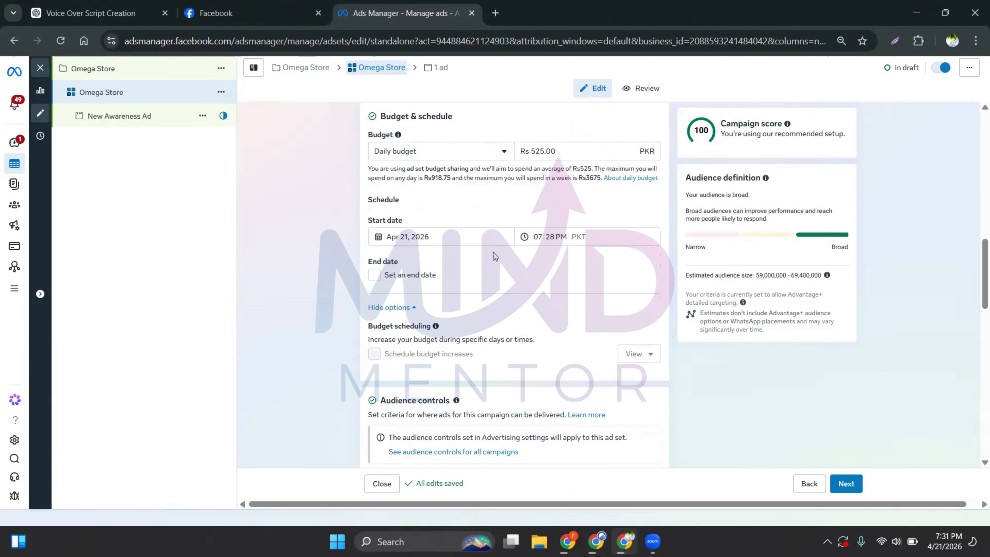
{"action": "scroll", "coordinate": [487, 309], "scroll_direction": "down", "scroll_amount": 5}
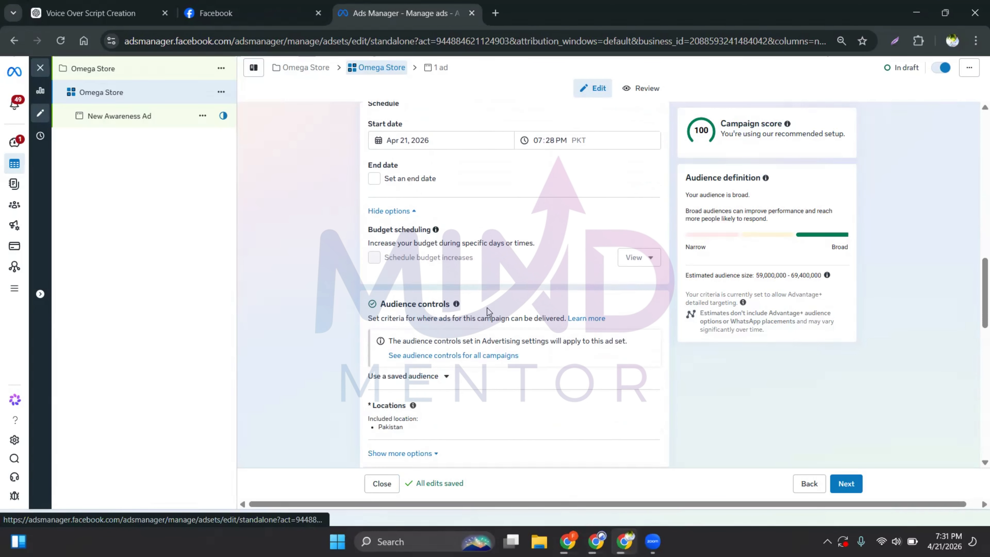
{"action": "scroll", "coordinate": [487, 308], "scroll_direction": "down", "scroll_amount": 5}
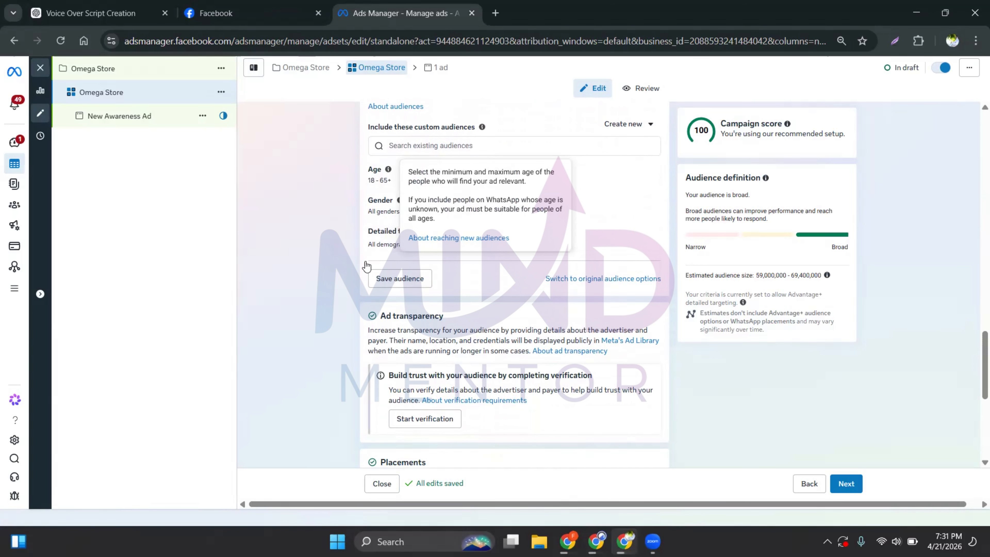
{"action": "scroll", "coordinate": [331, 196], "scroll_direction": "up", "scroll_amount": 1}
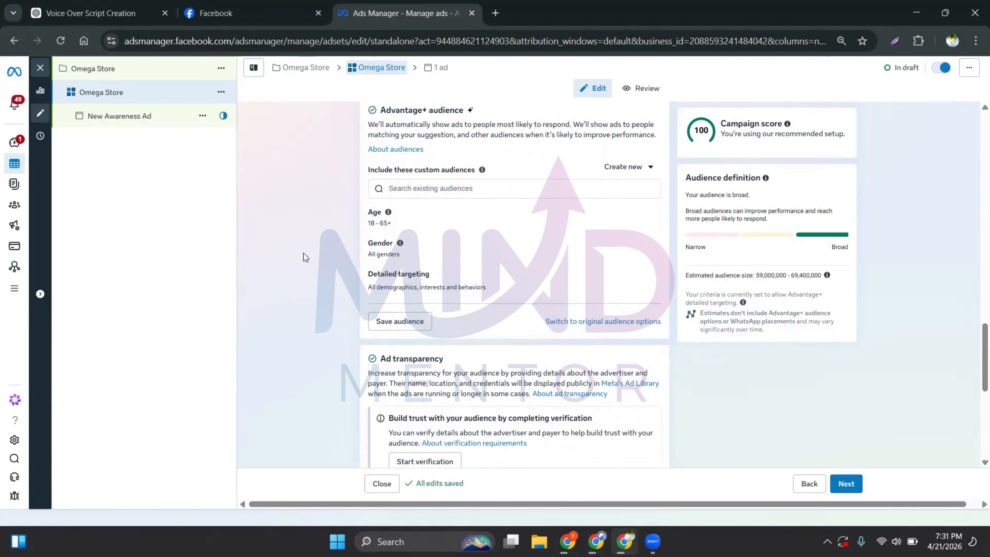
{"action": "scroll", "coordinate": [303, 264], "scroll_direction": "up", "scroll_amount": 1}
{"action": "scroll", "coordinate": [303, 274], "scroll_direction": "up", "scroll_amount": 1}
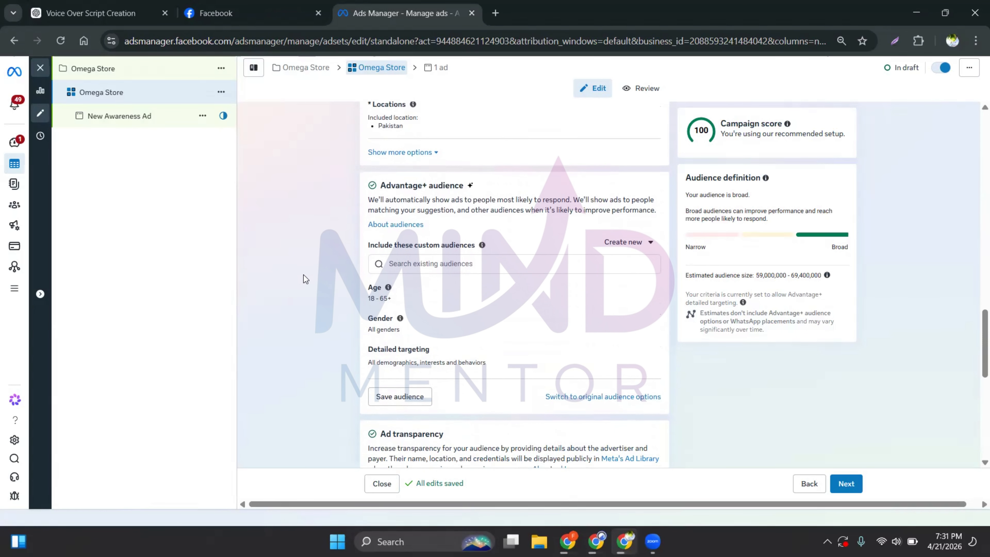
{"action": "scroll", "coordinate": [303, 274], "scroll_direction": "up", "scroll_amount": 1}
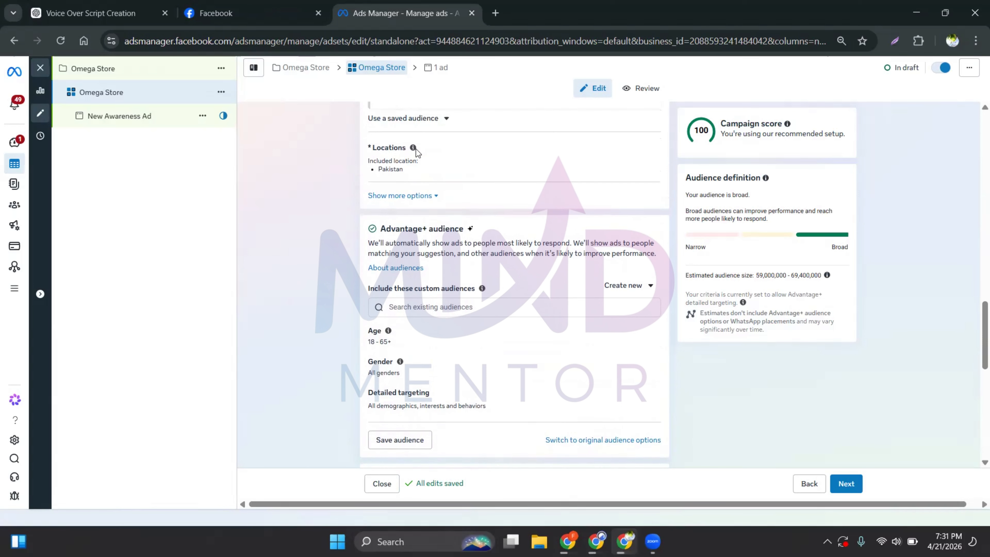
Open the ad set's included locations, which cover Pakistan, for editing
{"action": "left_click_drag", "start_coordinate": [366, 150], "coordinate": [404, 153]}
{"action": "left_click", "coordinate": [356, 158]}
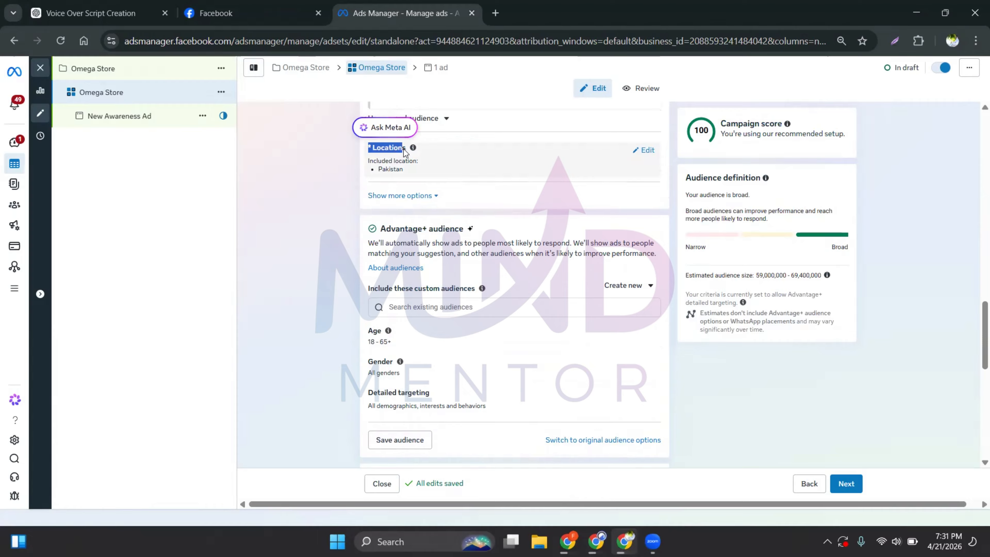
{"action": "left_click", "coordinate": [318, 173]}
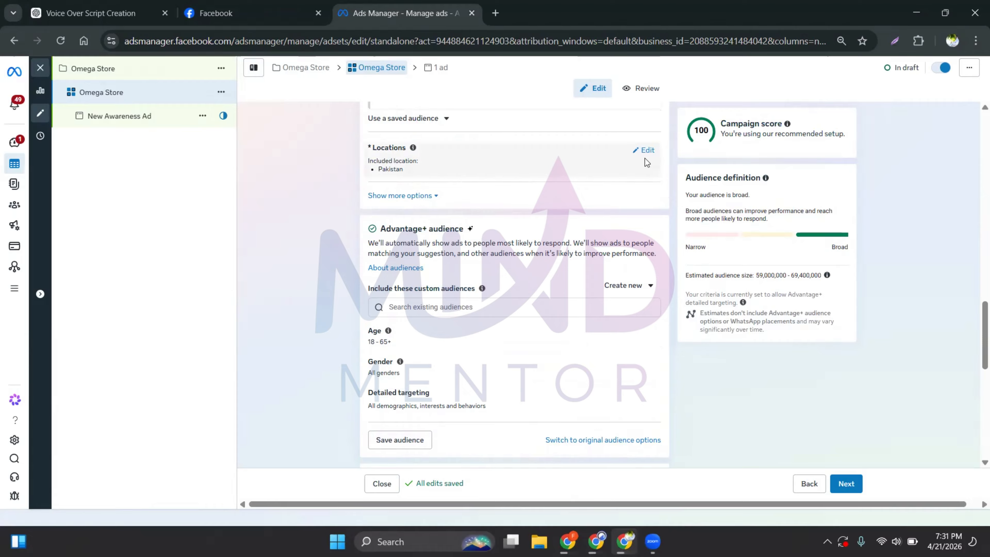
{"action": "left_click", "coordinate": [647, 150]}
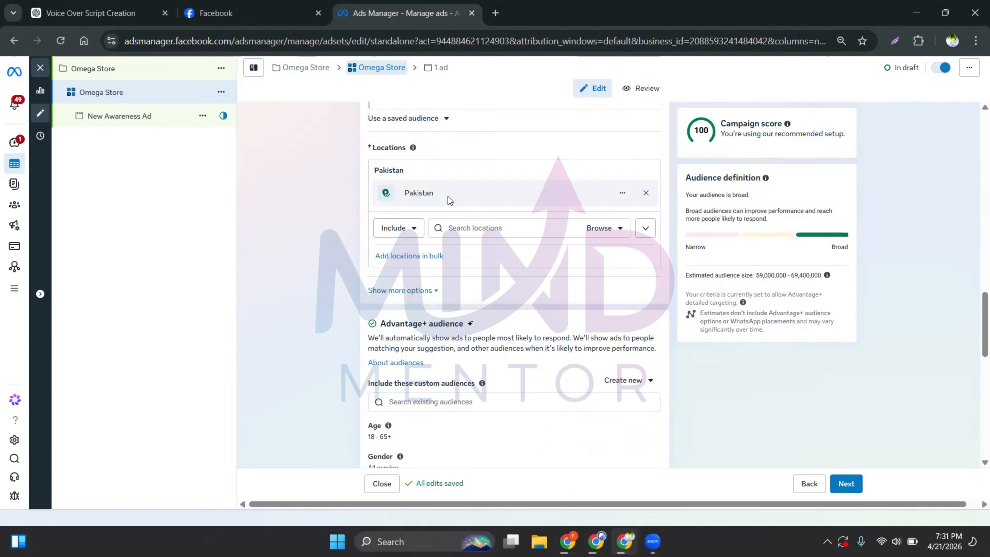
Search for "united arab", add United Arab Emirates to the included locations, and remove that country again
{"action": "left_click", "coordinate": [469, 229]}
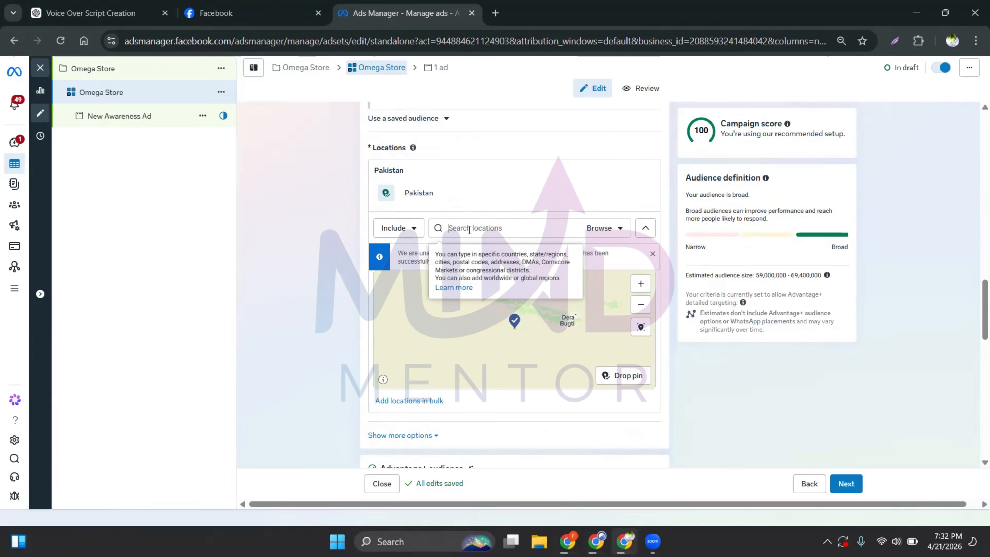
{"action": "type", "text": "united"}
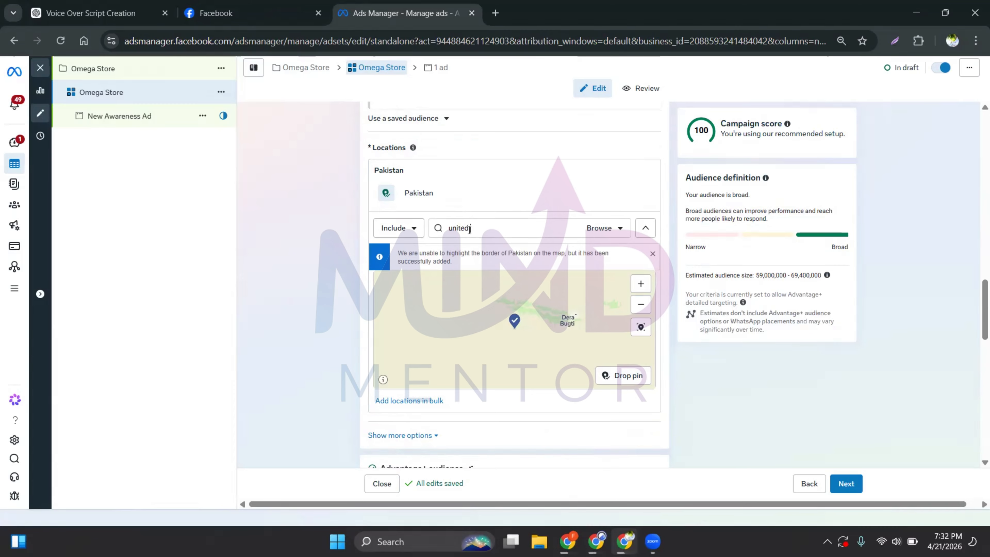
{"action": "type", "text": " arab"}
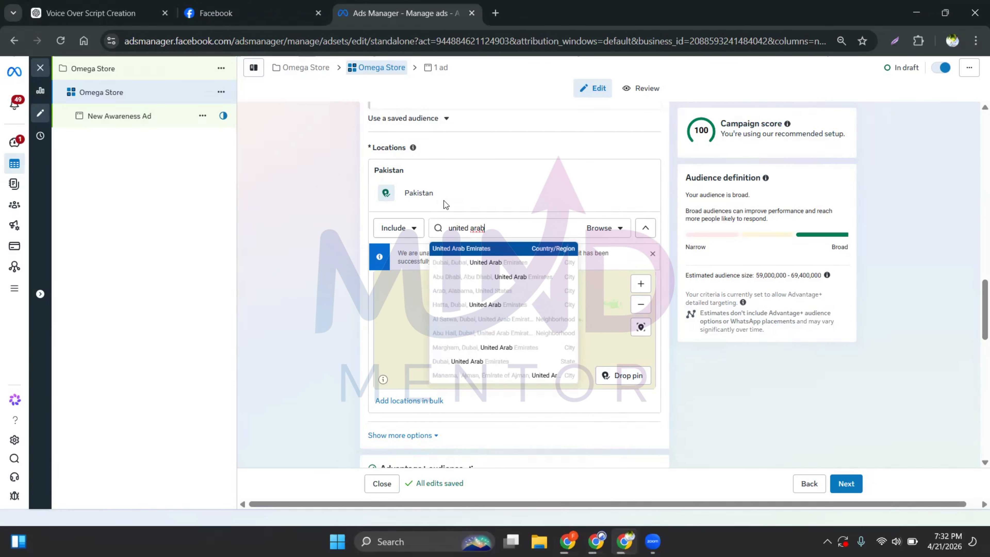
{"action": "left_click", "coordinate": [452, 249]}
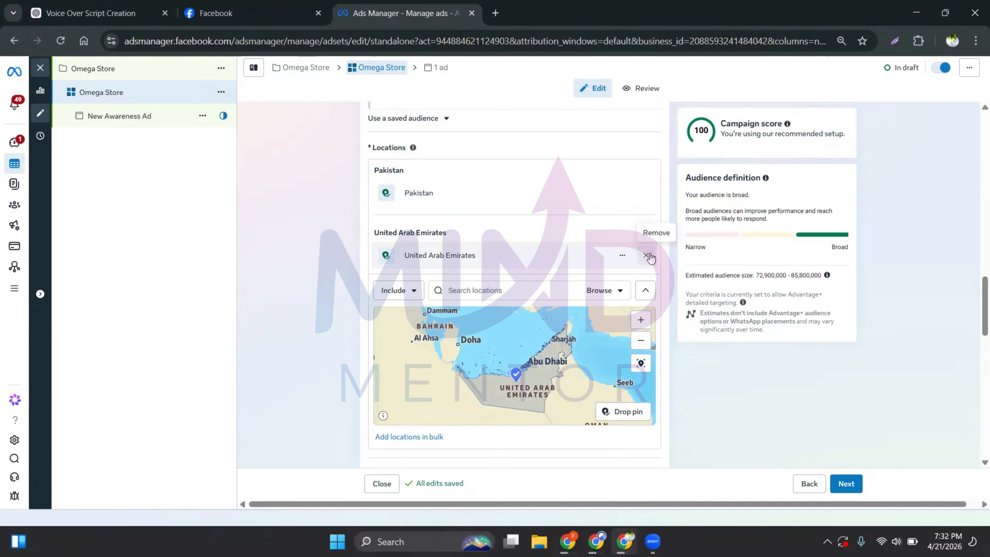
{"action": "left_click", "coordinate": [646, 256]}
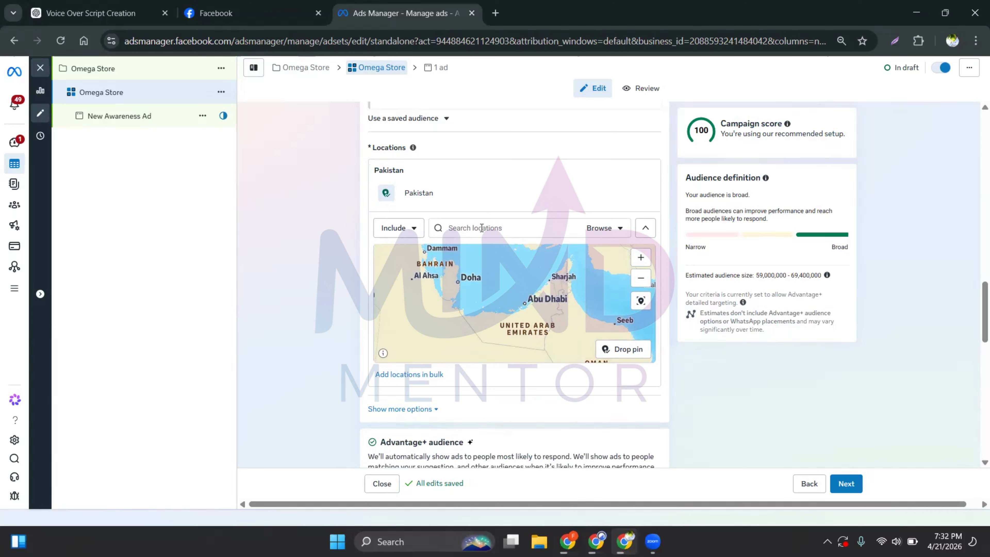
Search the locations for "lahore" and include the city Lahore, Punjab, Pakistan
{"action": "mouse_move", "coordinate": [642, 192]}
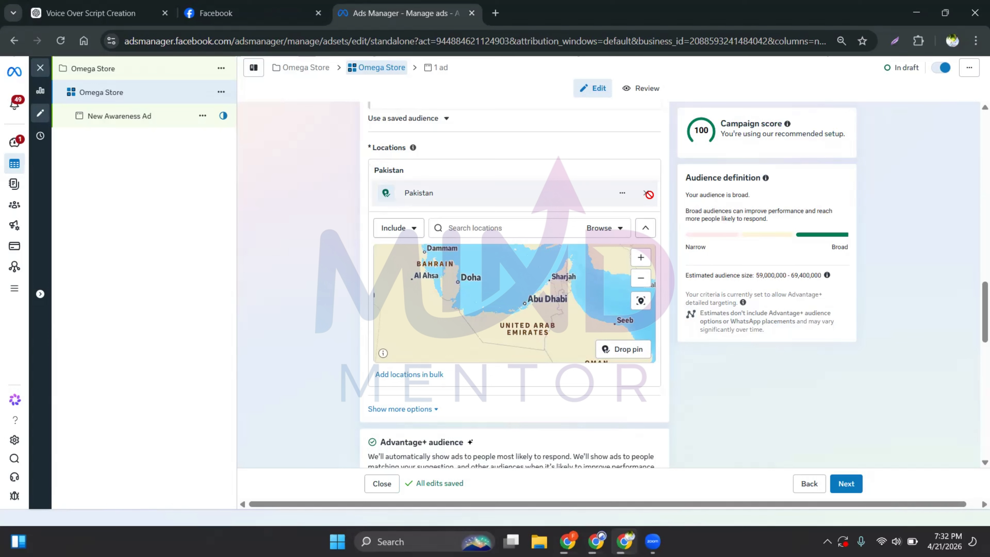
{"action": "left_click", "coordinate": [505, 229]}
{"action": "left_click", "coordinate": [539, 235]}
{"action": "type", "text": "lahore"}
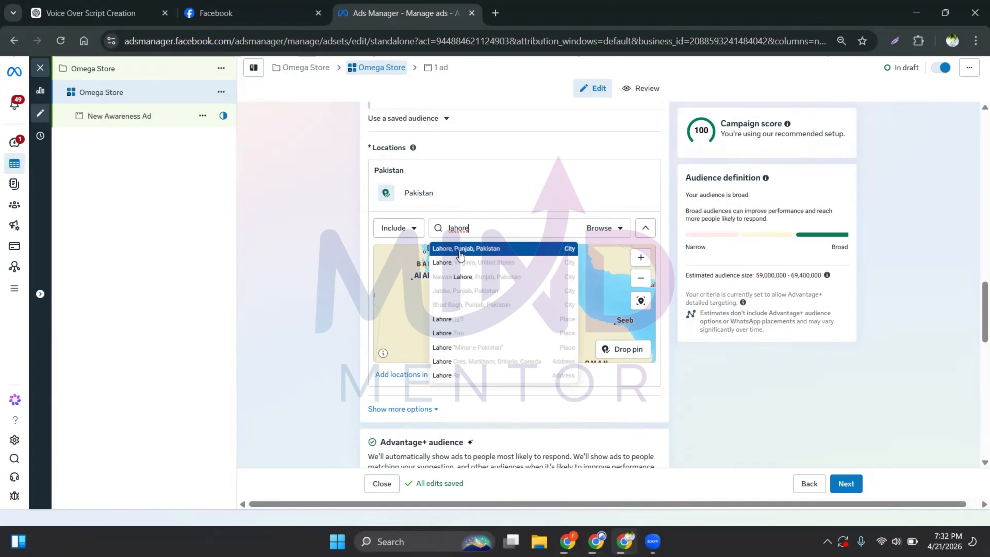
{"action": "left_click", "coordinate": [459, 250]}
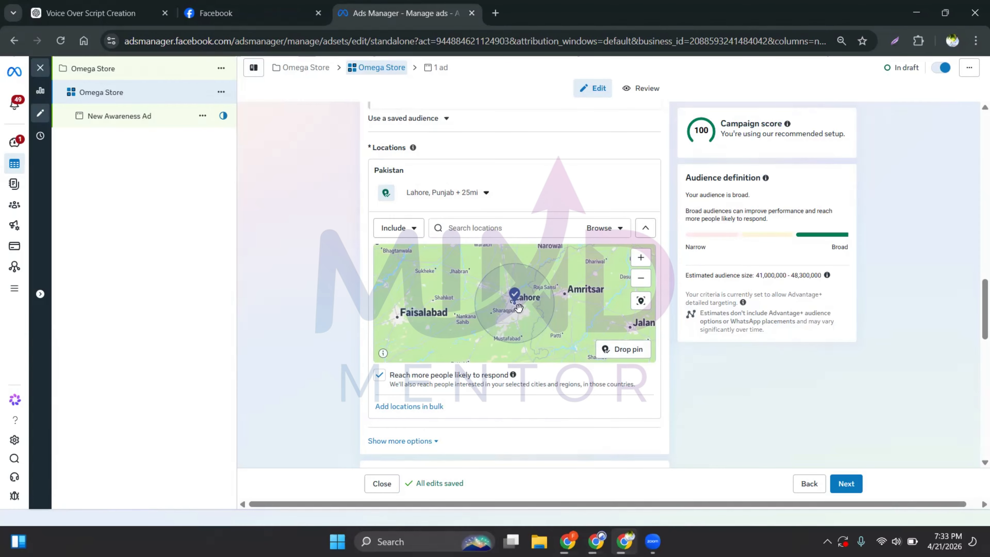
Drop an included location pin on the map southeast of central Lahore, at about (31.47, 74.50)
{"action": "scroll", "coordinate": [519, 312], "scroll_direction": "up", "scroll_amount": 3}
{"action": "mouse_move", "coordinate": [517, 275]}
{"action": "left_mouse_down"}
{"action": "mouse_move", "coordinate": [458, 343]}
{"action": "mouse_move", "coordinate": [519, 305]}
{"action": "mouse_move", "coordinate": [518, 288]}
{"action": "left_mouse_up"}
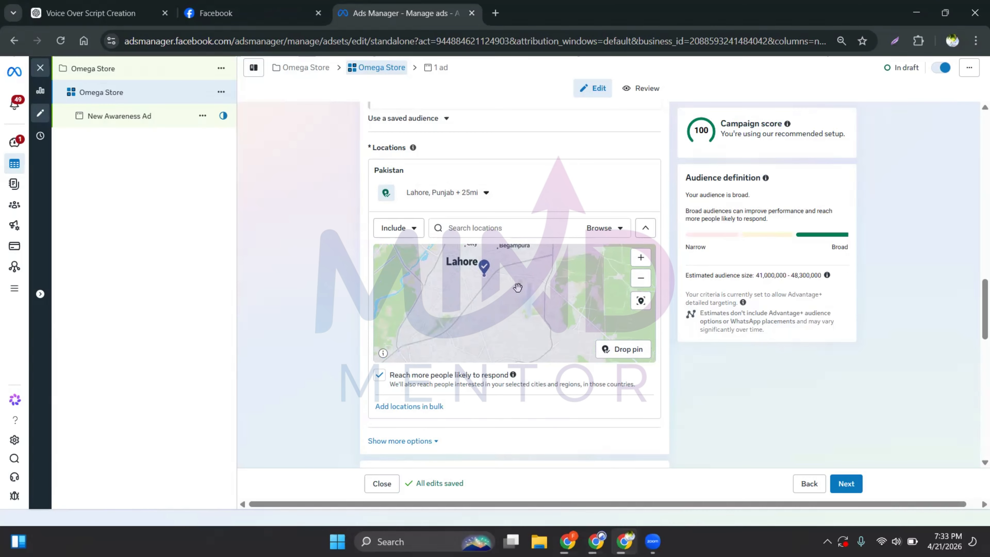
{"action": "scroll", "coordinate": [518, 288], "scroll_direction": "down", "scroll_amount": 2}
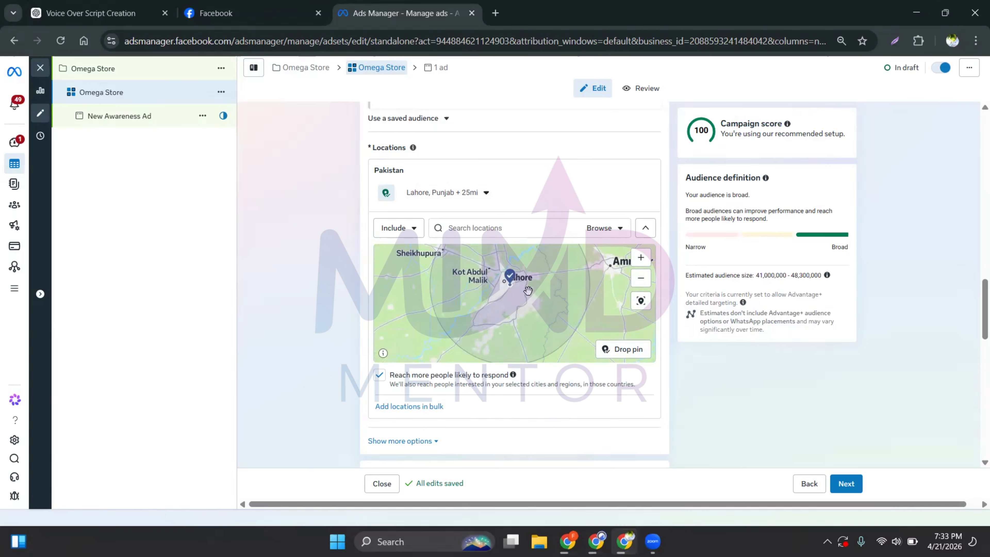
{"action": "left_click", "coordinate": [623, 349]}
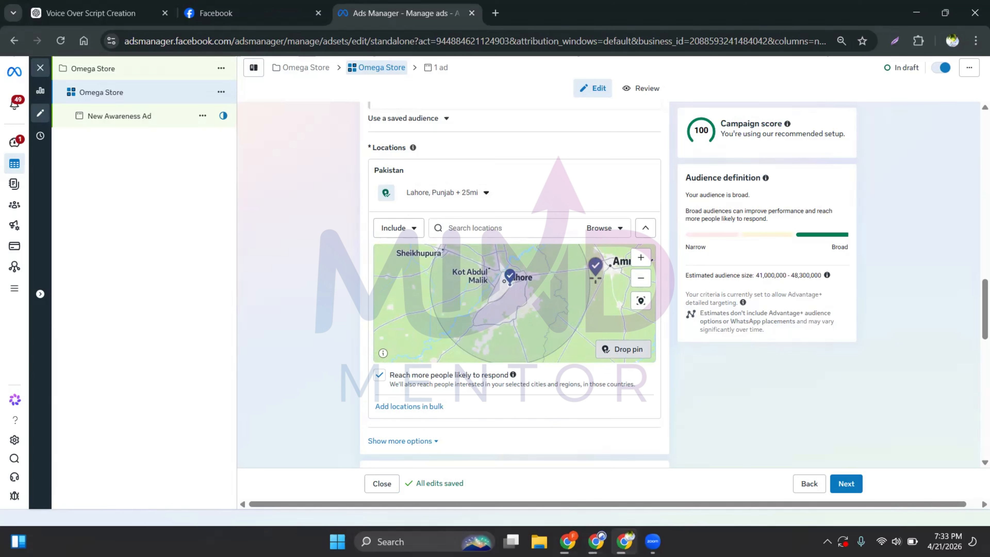
{"action": "left_click", "coordinate": [538, 303]}
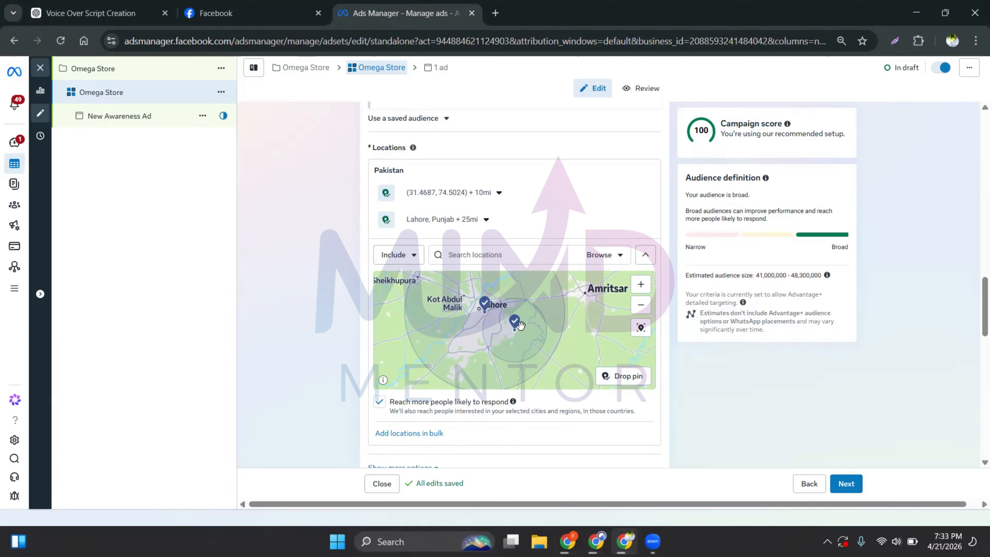
{"action": "scroll", "coordinate": [521, 327], "scroll_direction": "up", "scroll_amount": 2}
{"action": "scroll", "coordinate": [521, 329], "scroll_direction": "down", "scroll_amount": 2}
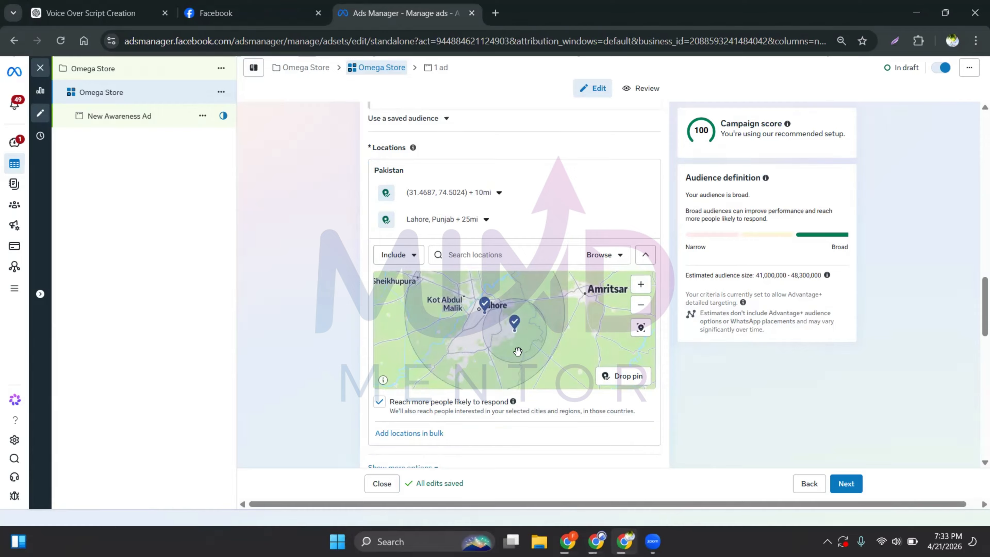
{"action": "scroll", "coordinate": [518, 351], "scroll_direction": "up", "scroll_amount": 3}
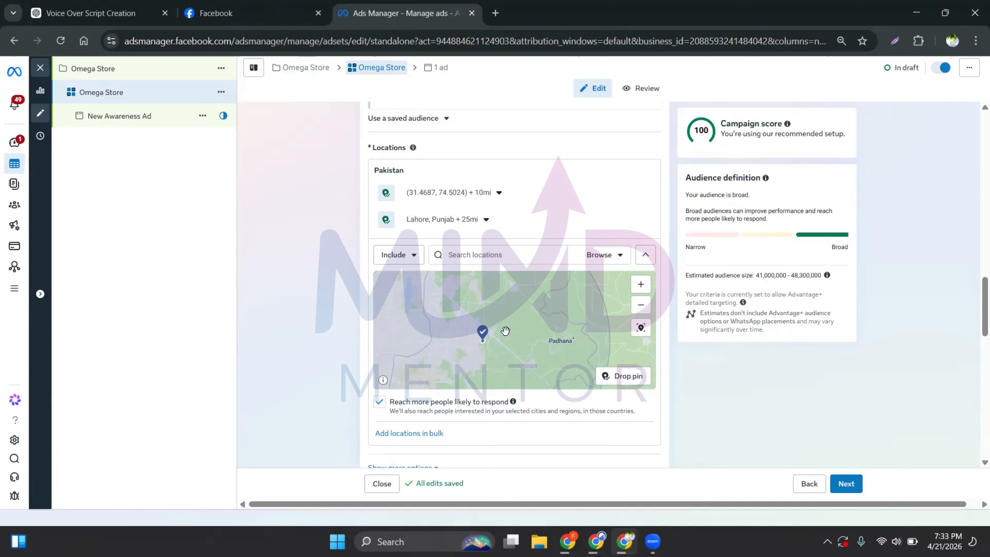
Set the radius around the Lahore, Punjab location to 50 mi
{"action": "left_click", "coordinate": [486, 220]}
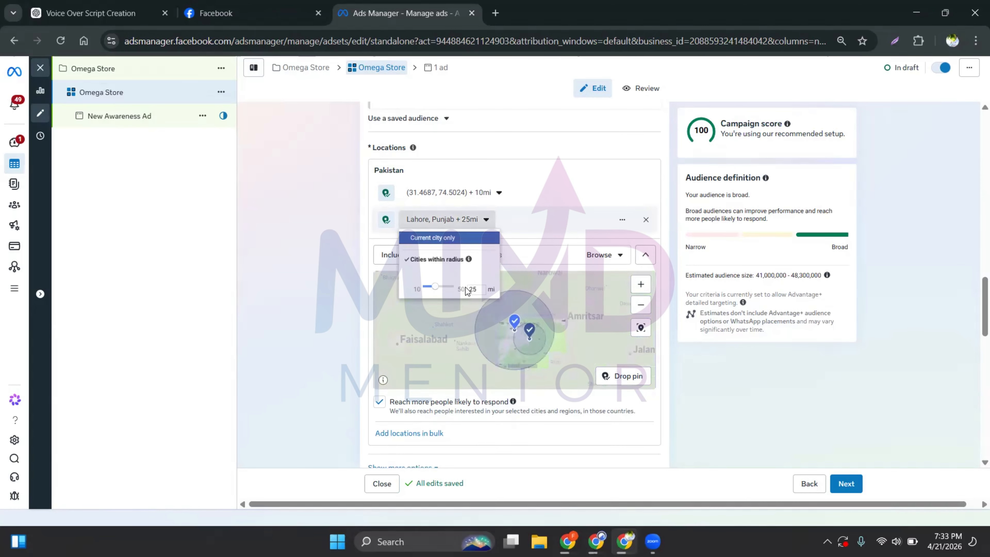
{"action": "left_click_drag", "start_coordinate": [436, 291], "coordinate": [466, 293]}
{"action": "left_click", "coordinate": [323, 325]}
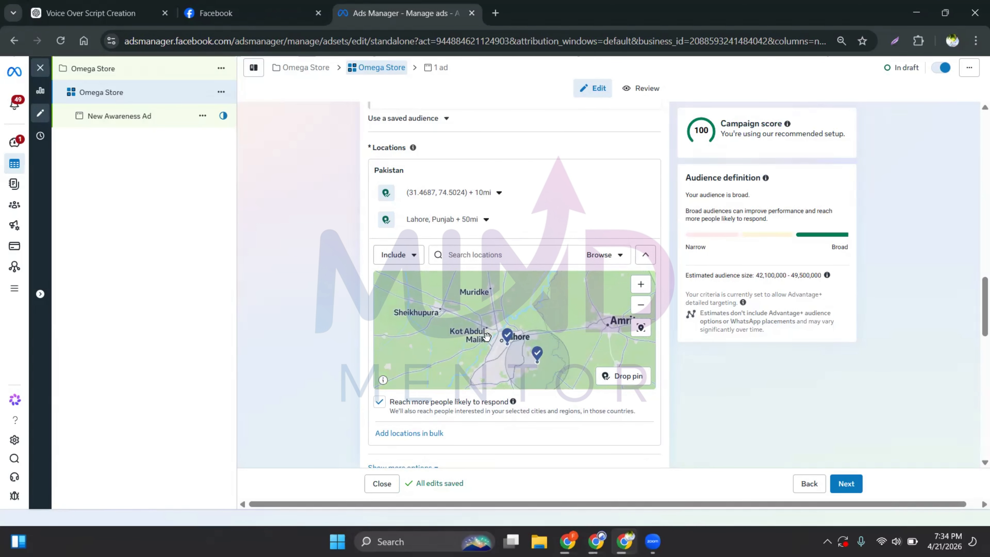
{"action": "scroll", "coordinate": [487, 335], "scroll_direction": "down", "scroll_amount": 4}
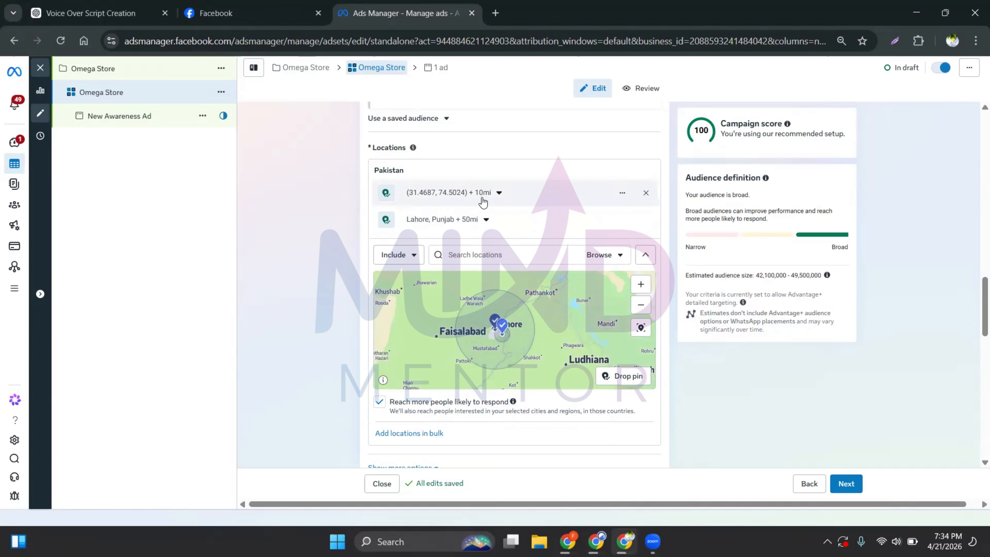
Set the radius of the dropped pin location to 1 mi
{"action": "left_click", "coordinate": [498, 192]}
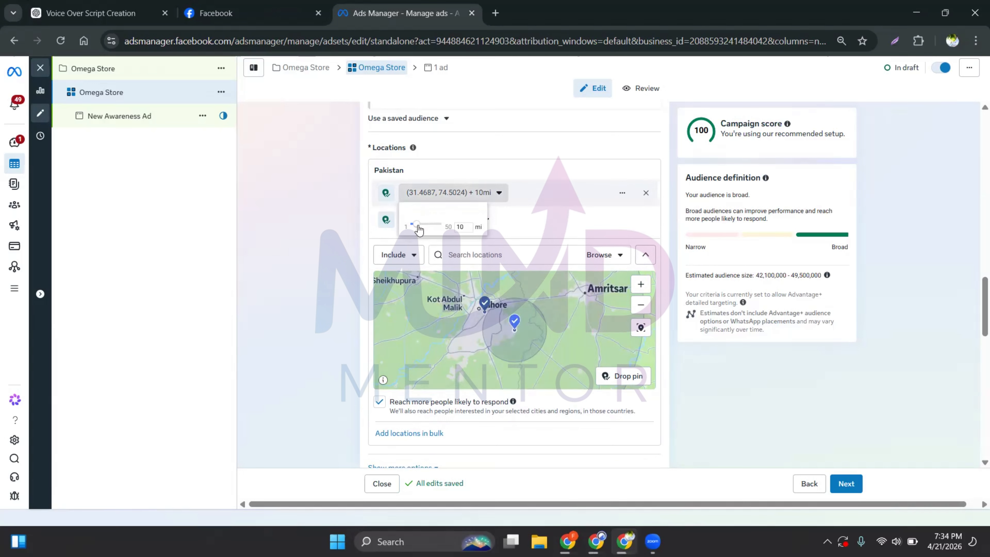
{"action": "left_click_drag", "start_coordinate": [420, 226], "coordinate": [410, 228]}
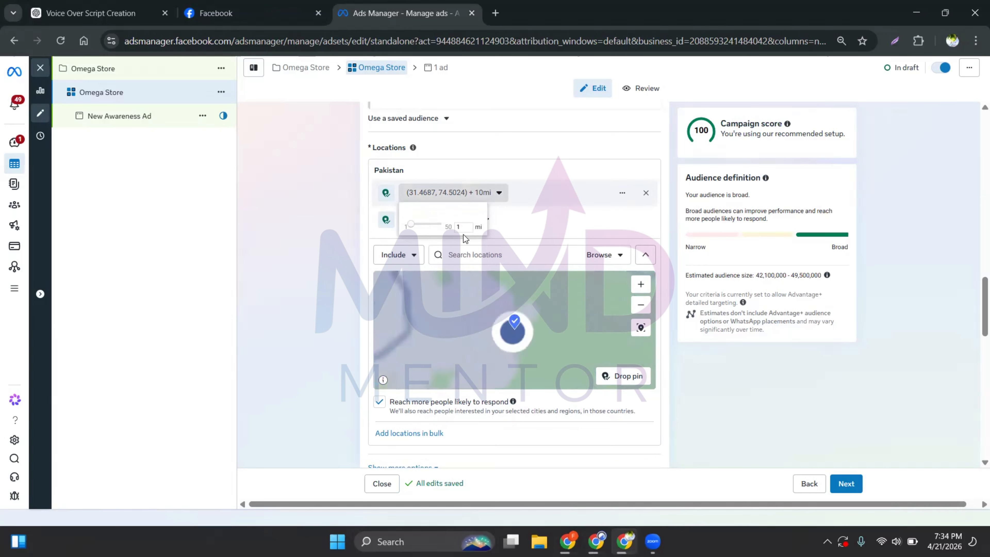
{"action": "left_click", "coordinate": [509, 343]}
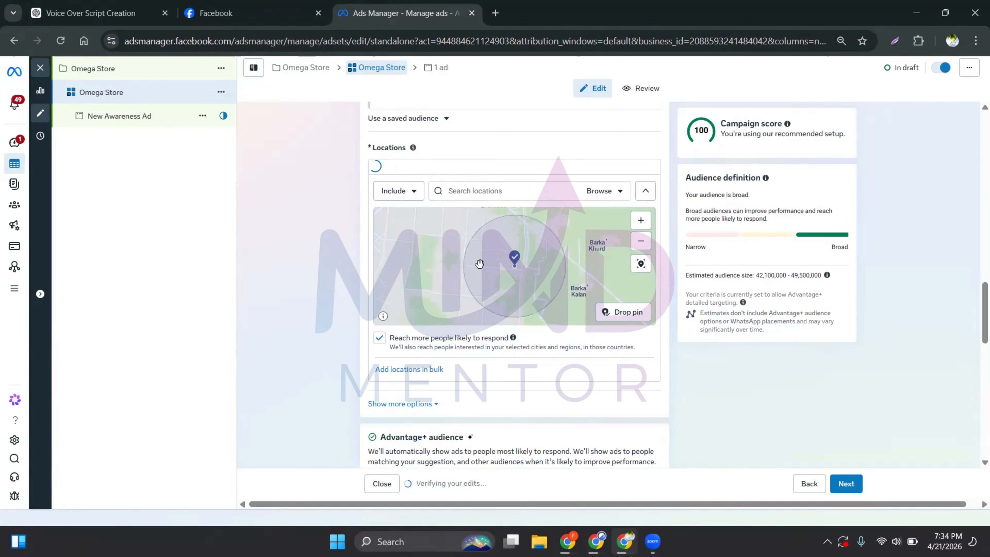
Set the radius of the dropped pin location to 50 mi
{"action": "left_click", "coordinate": [495, 195]}
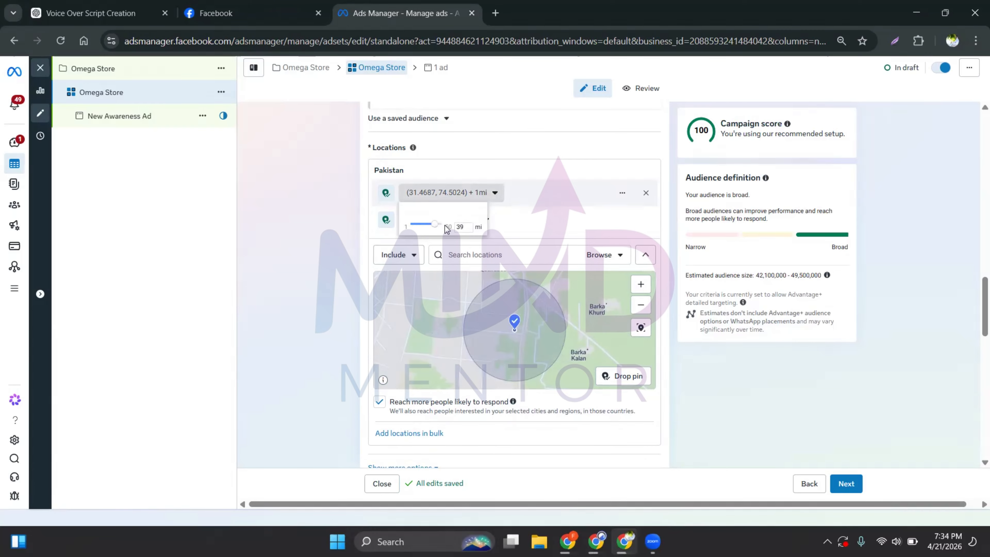
{"action": "left_click_drag", "start_coordinate": [447, 230], "coordinate": [454, 228]}
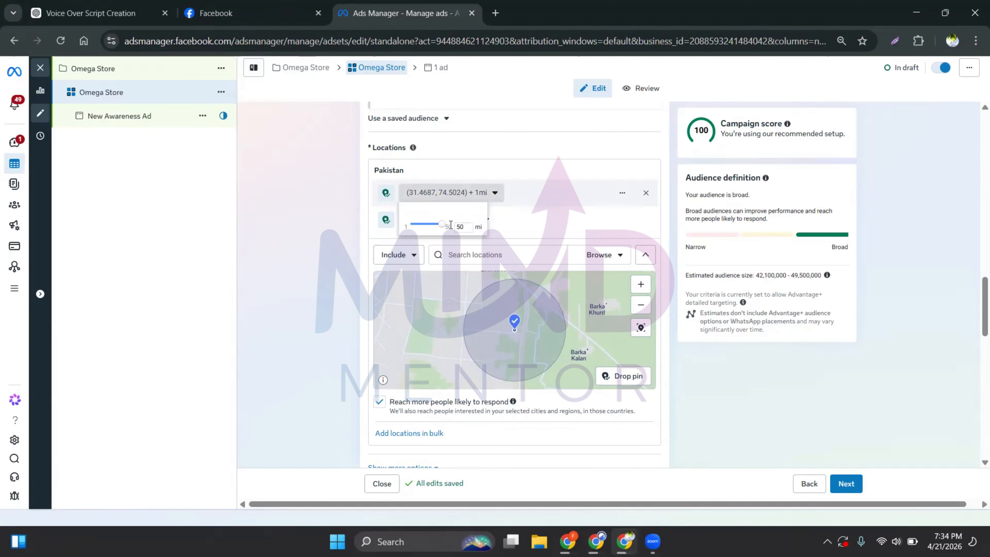
{"action": "left_click", "coordinate": [513, 322]}
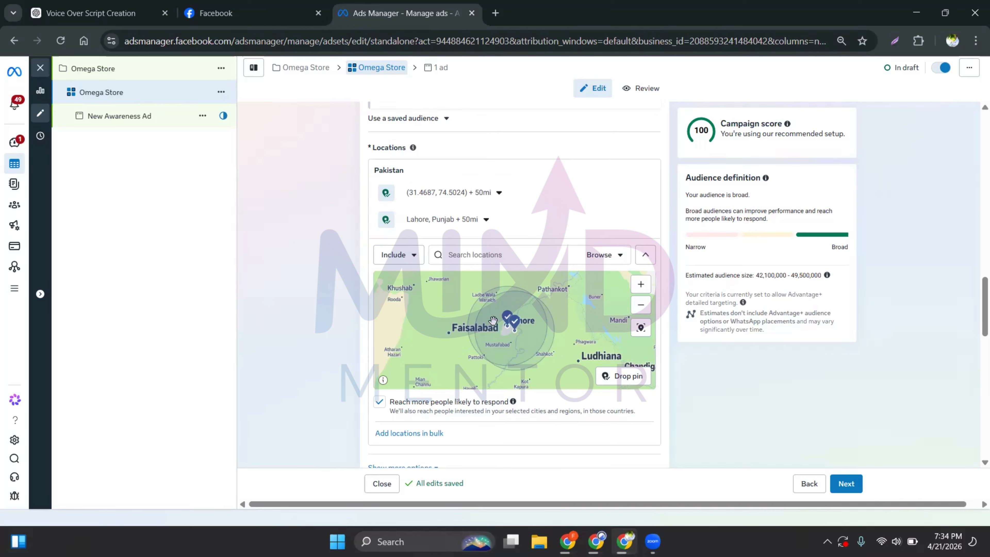
Set the Cities within radius value for the Lahore, Punjab location to 10 mi
{"action": "left_click", "coordinate": [485, 220]}
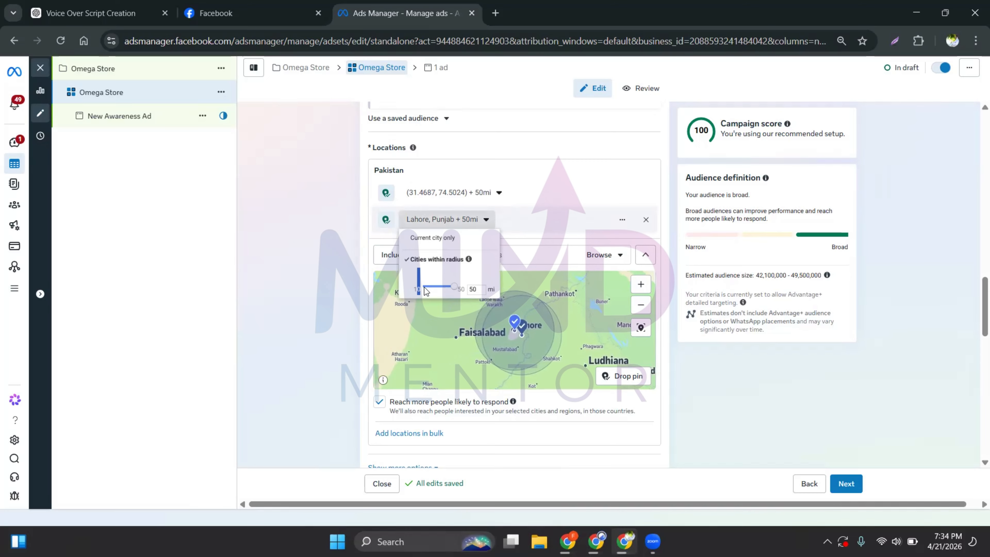
{"action": "left_click_drag", "start_coordinate": [453, 287], "coordinate": [366, 289]}
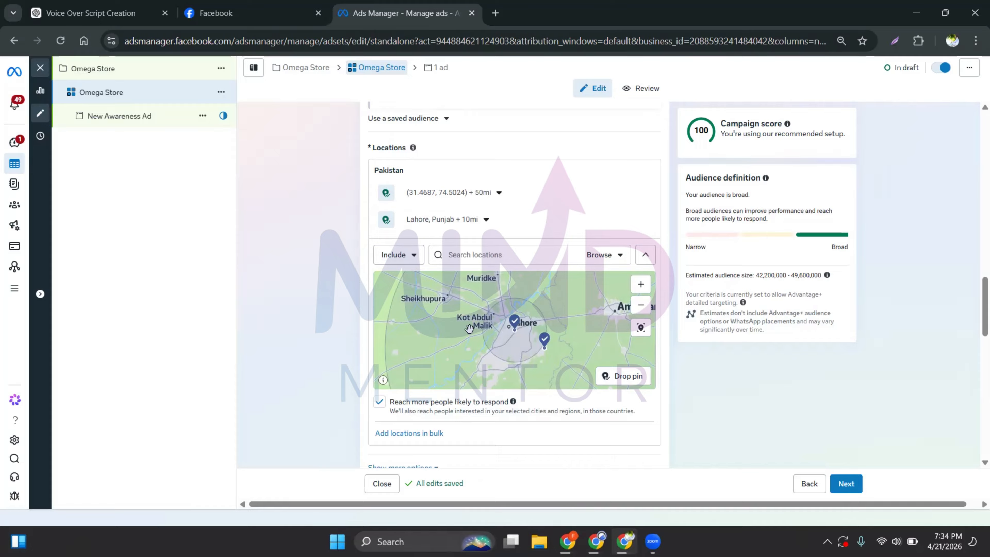
{"action": "left_click_drag", "start_coordinate": [438, 297], "coordinate": [444, 319]}
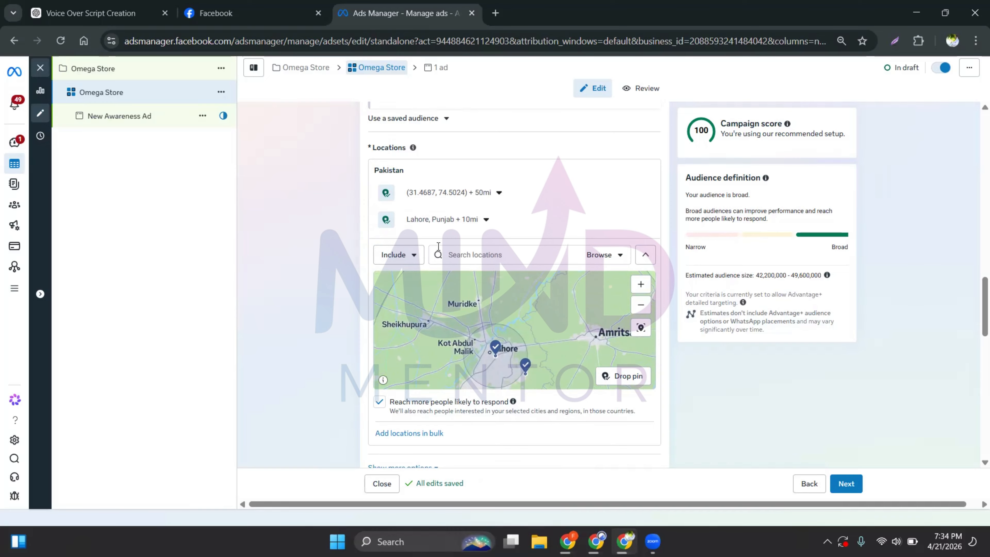
Examine Lahore's radius options and the map area covered around the city and the dropped pin
{"action": "left_click", "coordinate": [484, 221]}
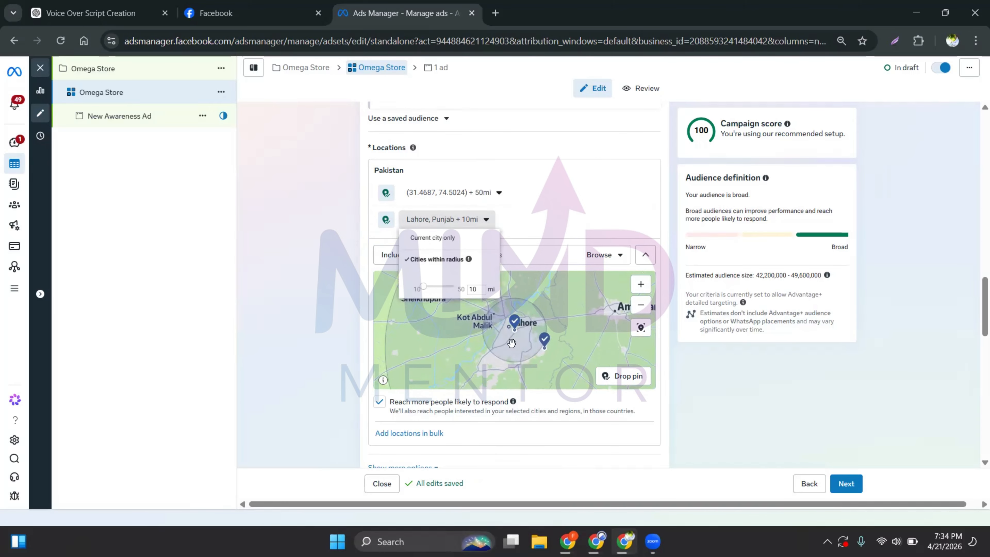
{"action": "left_click_drag", "start_coordinate": [555, 314], "coordinate": [469, 320]}
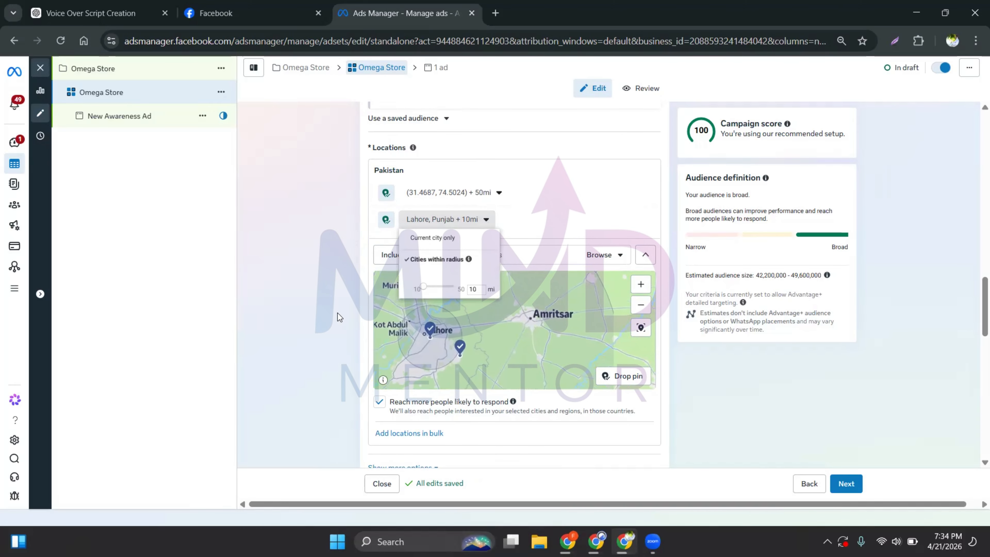
{"action": "left_click", "coordinate": [337, 313]}
{"action": "scroll", "coordinate": [449, 320], "scroll_direction": "up", "scroll_amount": 3}
{"action": "scroll", "coordinate": [415, 310], "scroll_direction": "down", "scroll_amount": 3}
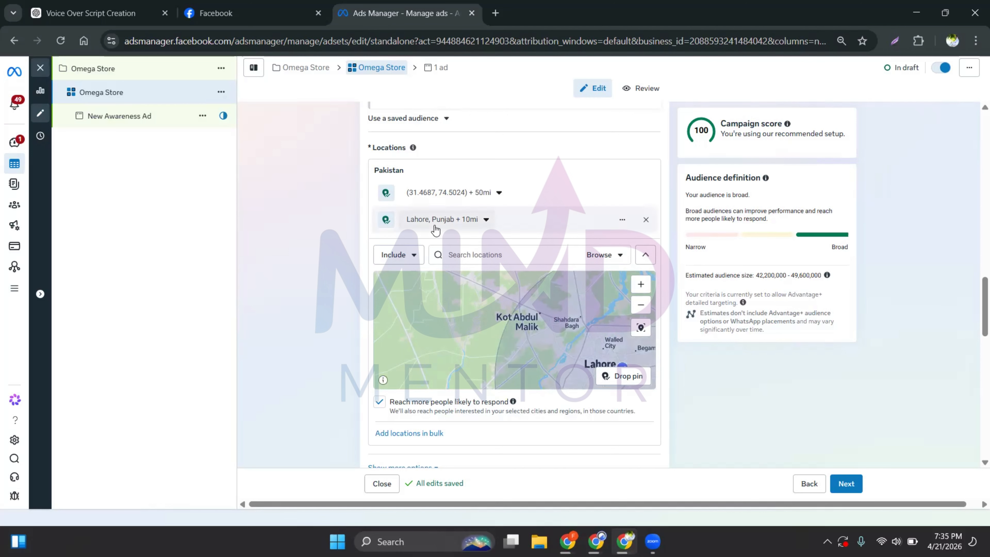
{"action": "left_click_drag", "start_coordinate": [482, 299], "coordinate": [383, 291]}
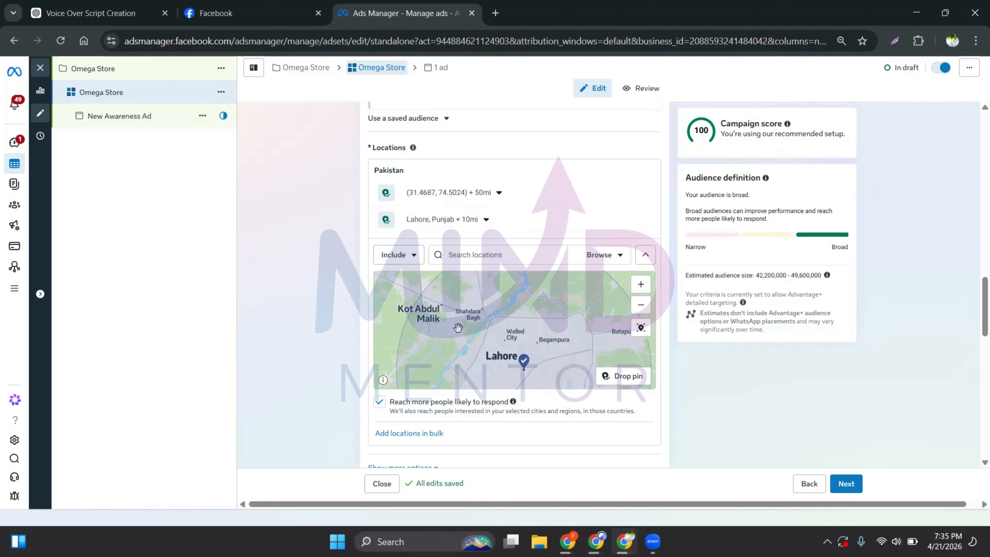
{"action": "scroll", "coordinate": [459, 328], "scroll_direction": "down", "scroll_amount": 2}
{"action": "scroll", "coordinate": [499, 348], "scroll_direction": "up", "scroll_amount": 2}
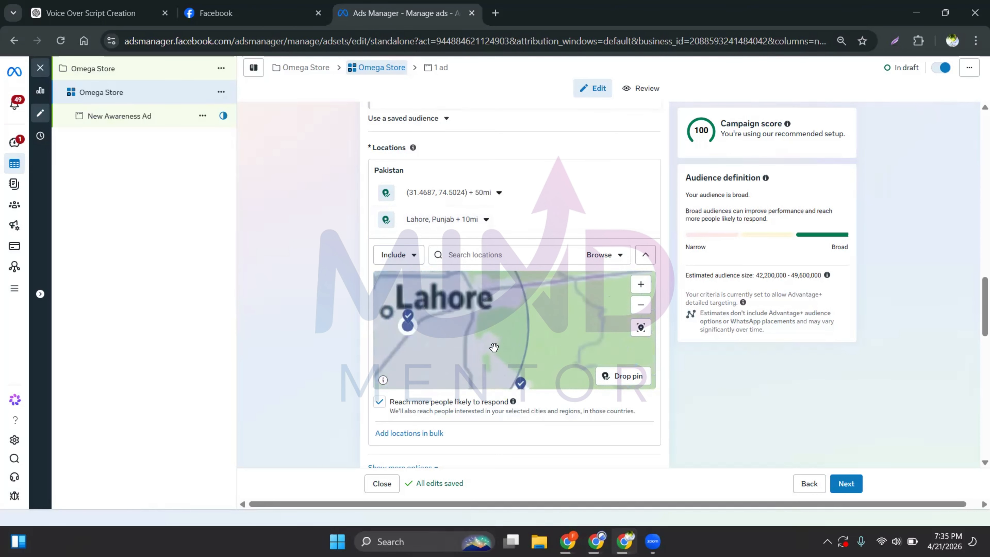
{"action": "left_click_drag", "start_coordinate": [493, 347], "coordinate": [475, 292]}
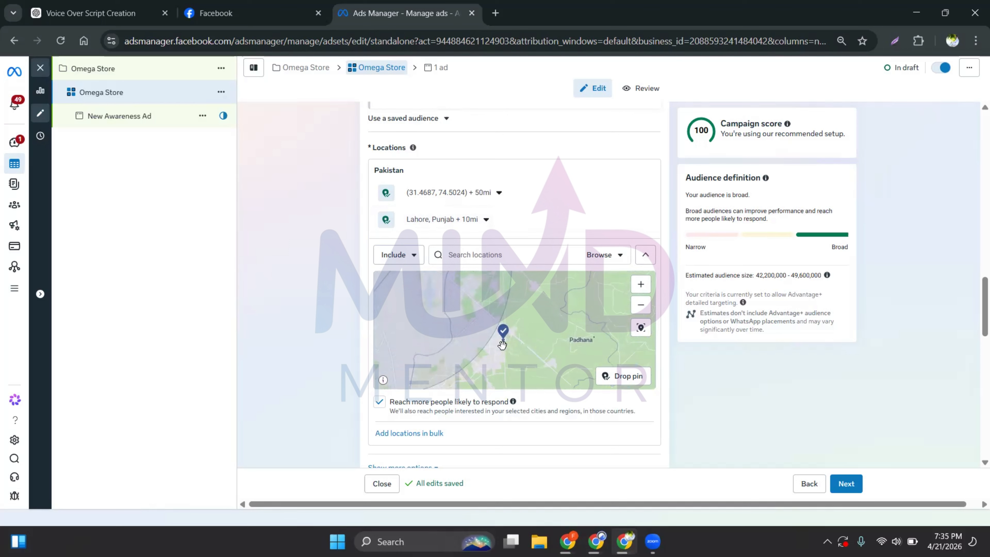
Set the radius of the dropped pin location to 7 mi and remove the Lahore, Punjab location
{"action": "left_click", "coordinate": [495, 193]}
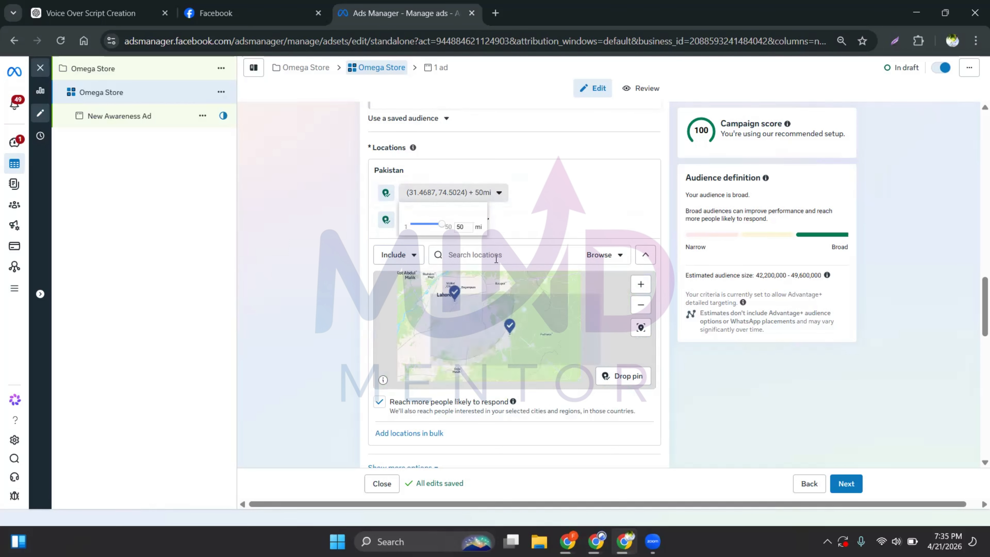
{"action": "left_click_drag", "start_coordinate": [441, 224], "coordinate": [418, 229]}
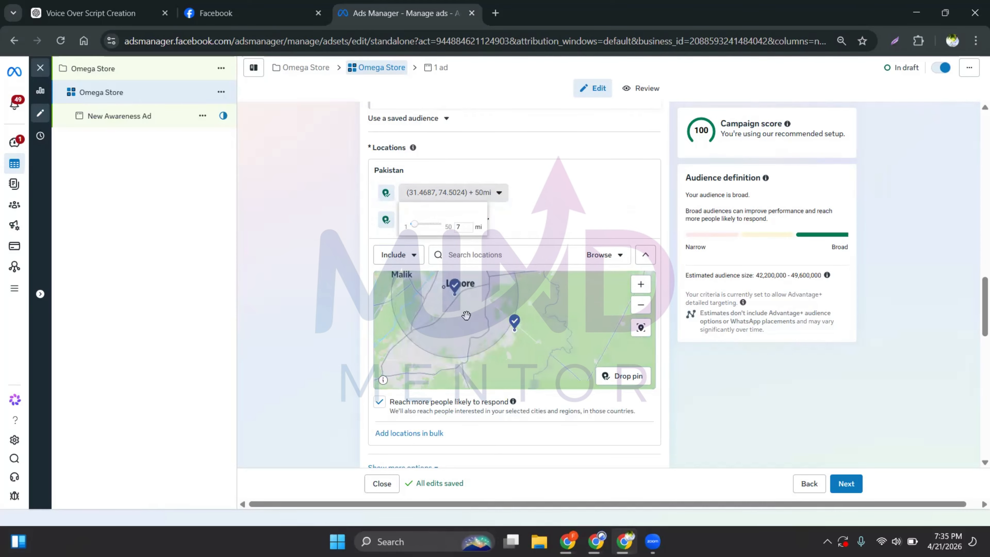
{"action": "left_click", "coordinate": [580, 230]}
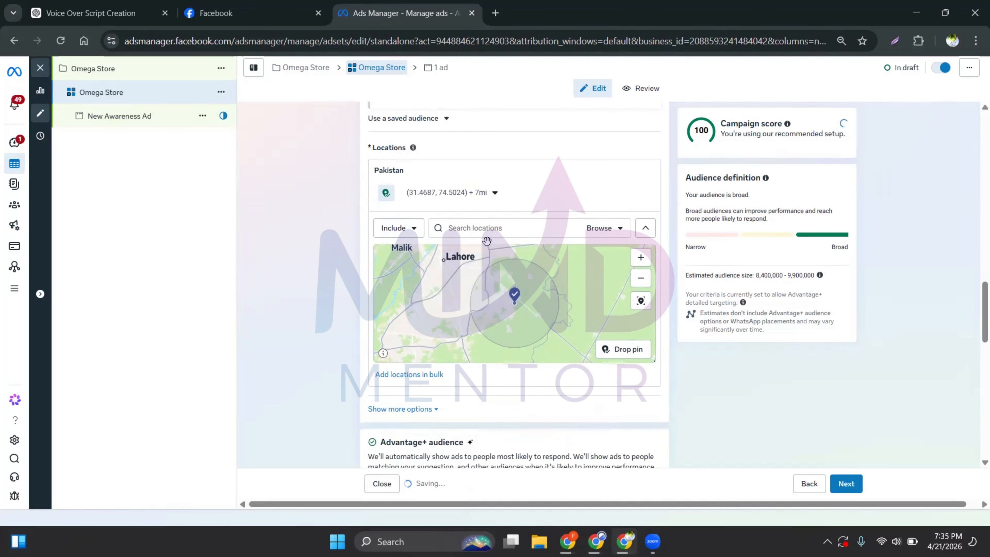
Reduce the radius of the dropped pin location to 1 mi
{"action": "left_click", "coordinate": [488, 193]}
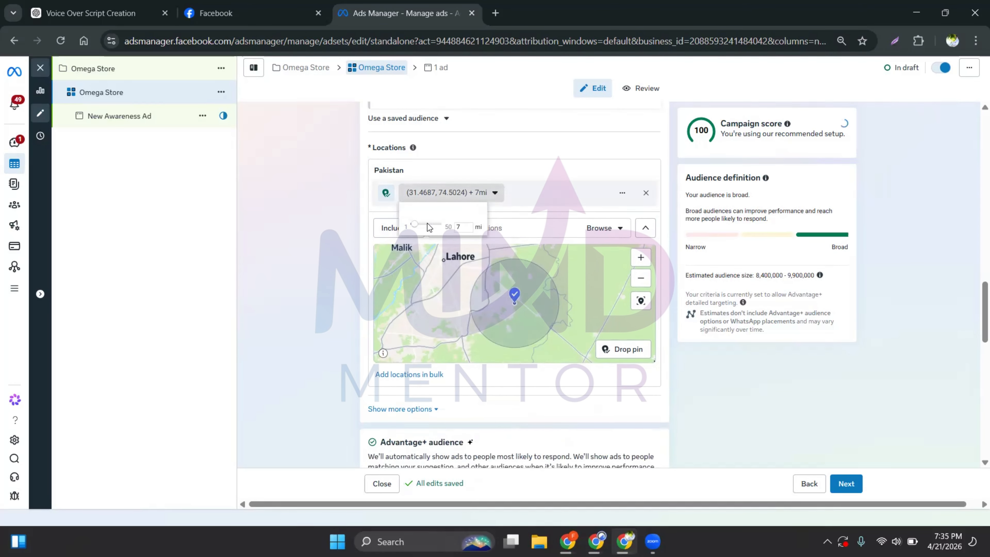
{"action": "left_click_drag", "start_coordinate": [415, 226], "coordinate": [396, 229]}
{"action": "left_click", "coordinate": [354, 269]}
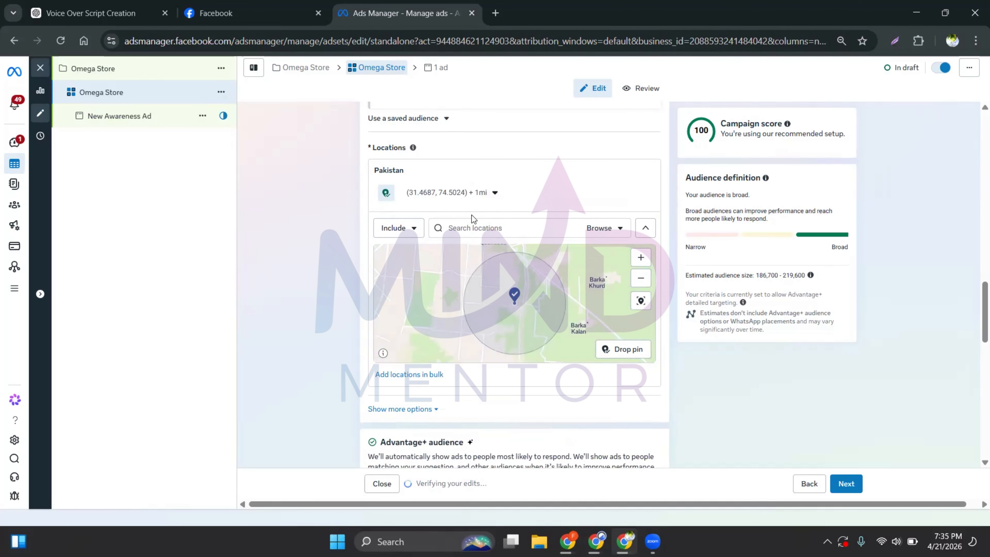
Search the locations for lahore and add the city Lahore, Punjab, Pakistan to the targeting
{"action": "left_click", "coordinate": [474, 229]}
{"action": "type", "text": "lahore"}
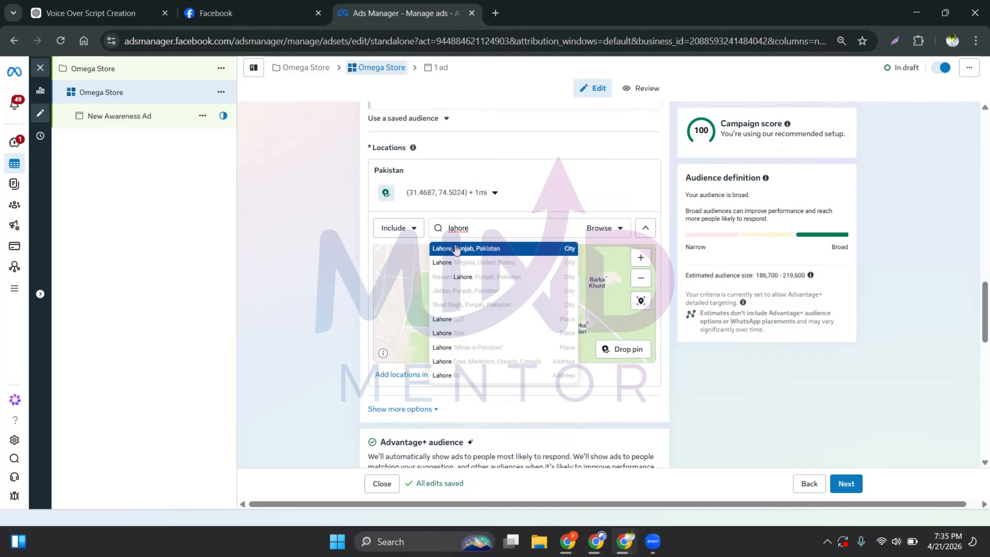
{"action": "left_click", "coordinate": [454, 243]}
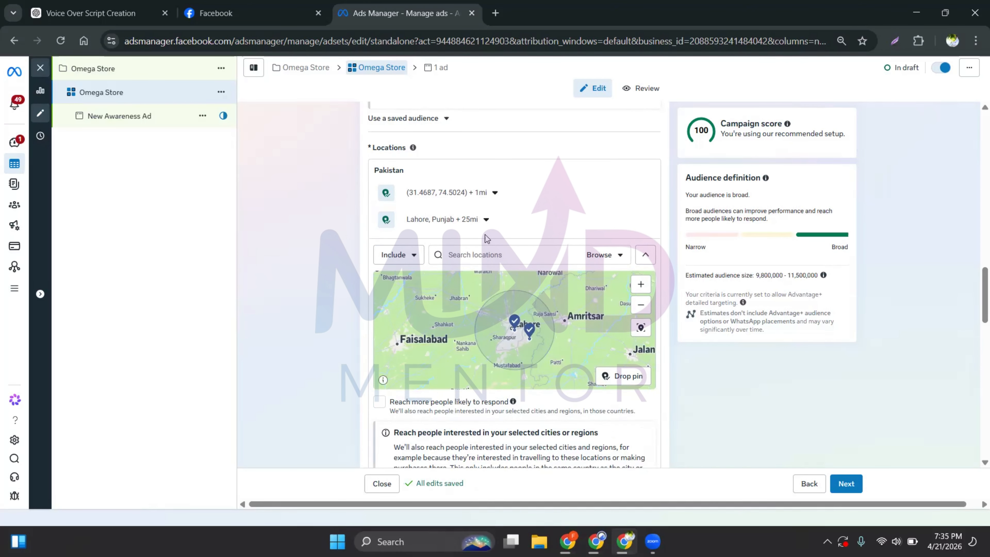
Search the locations for islamabad and add the state Islamabad Capital Territory, Pakistan to the targeting
{"action": "type", "text": "islaab"}
{"action": "key", "text": "BackSpace"}
{"action": "key", "text": "BackSpace"}
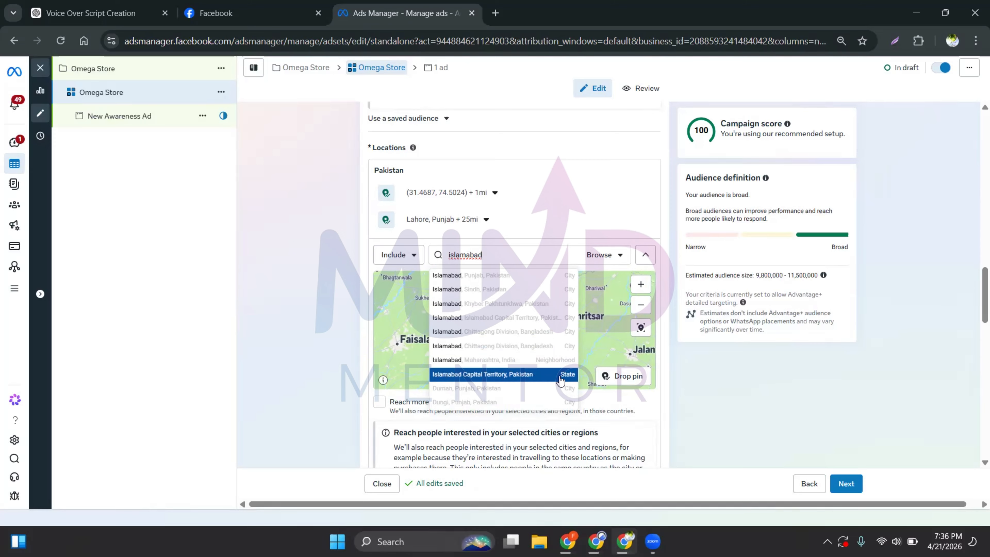
{"action": "left_click", "coordinate": [456, 375]}
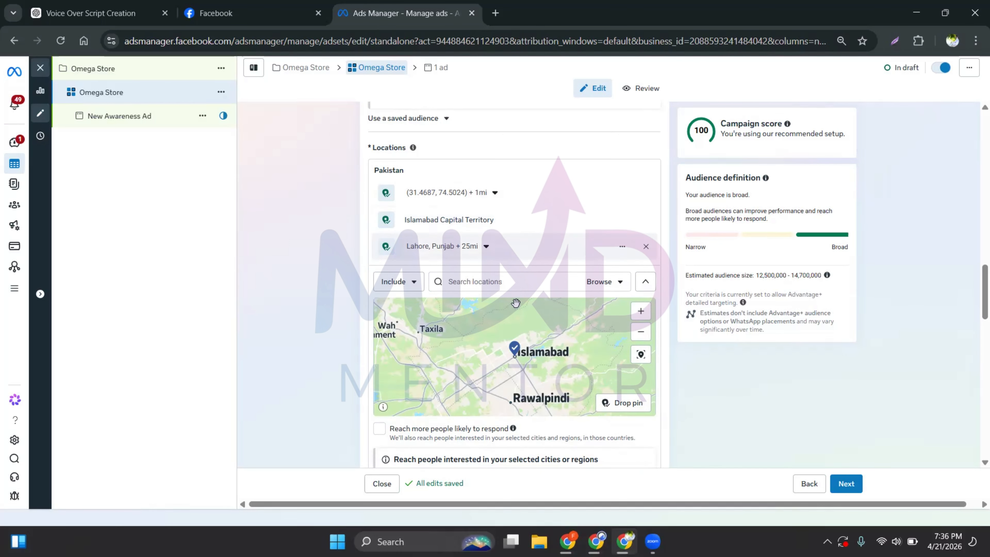
Search the locations for punjab and add the Punjab region of Pakistan to the targeting
{"action": "left_click", "coordinate": [516, 287]}
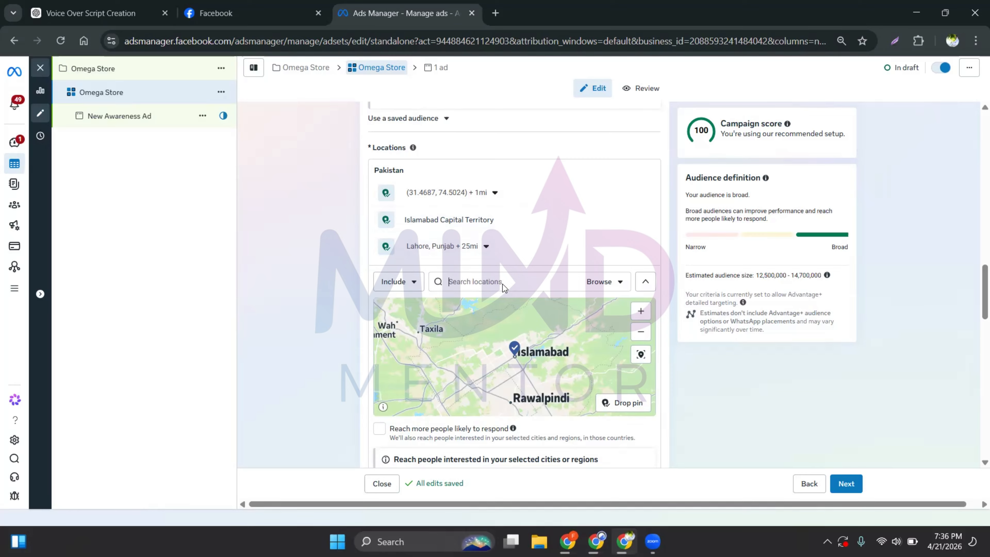
{"action": "type", "text": "punjab"}
{"action": "left_click", "coordinate": [468, 315]}
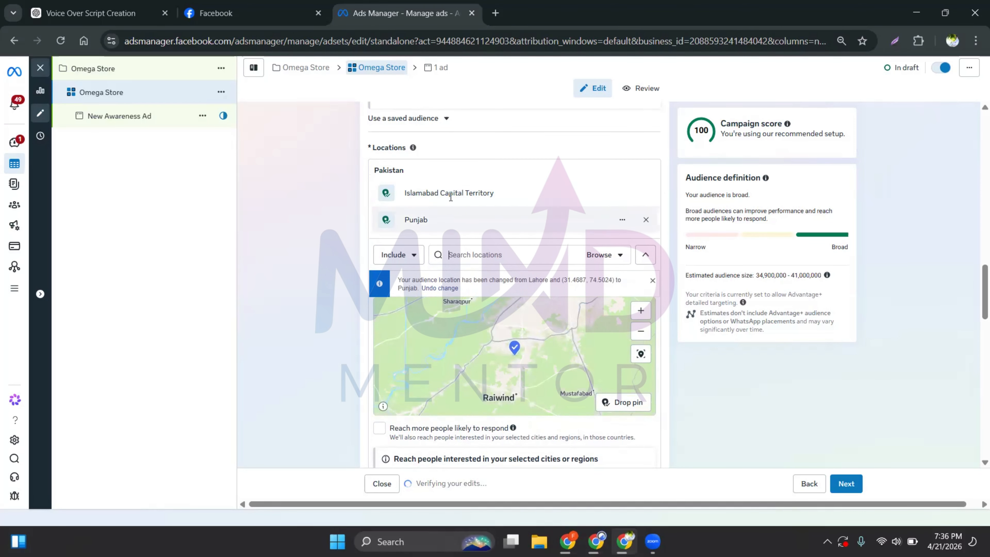
Set the minimum age of the Advantage+ audience to 20
{"action": "scroll", "coordinate": [335, 265], "scroll_direction": "down", "scroll_amount": 5}
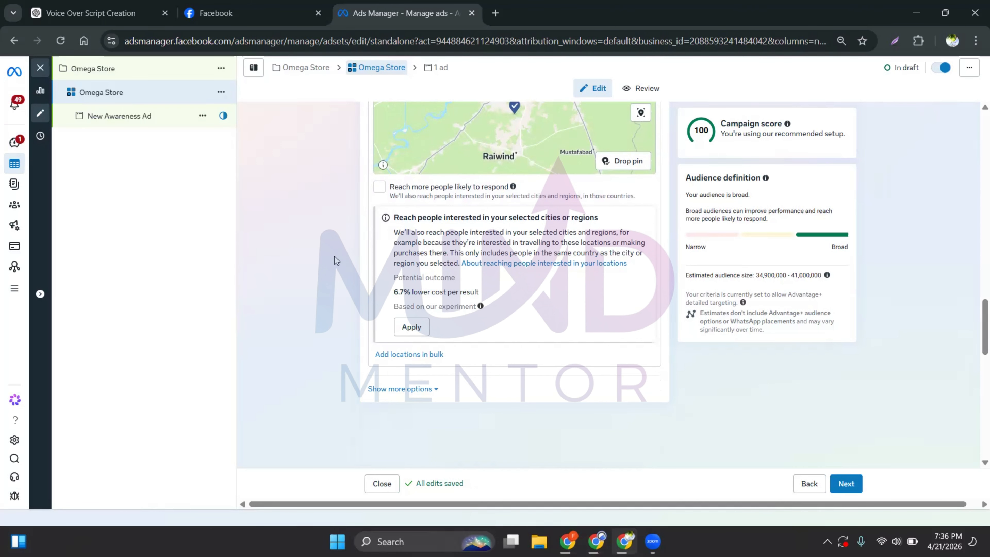
{"action": "scroll", "coordinate": [336, 260], "scroll_direction": "up", "scroll_amount": 4}
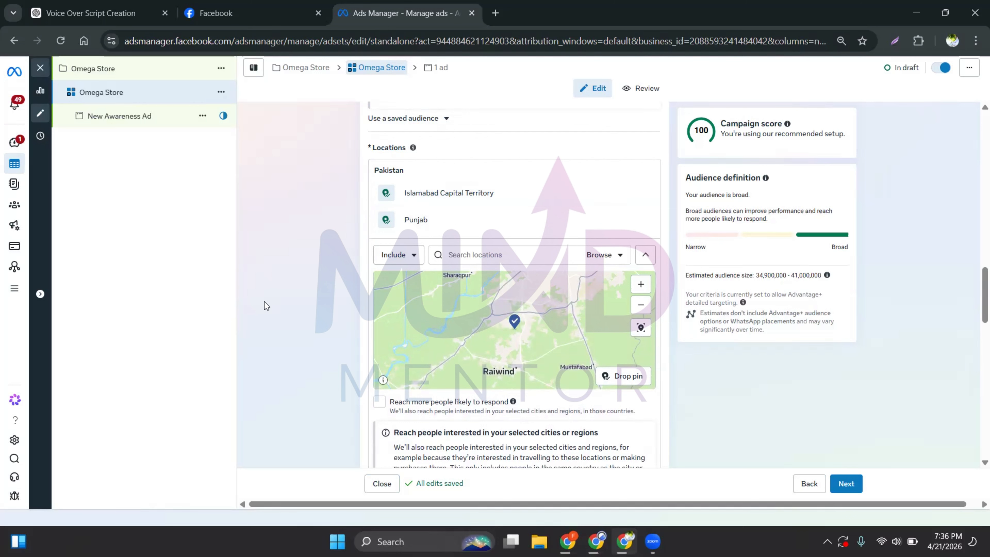
{"action": "scroll", "coordinate": [265, 305], "scroll_direction": "down", "scroll_amount": 4}
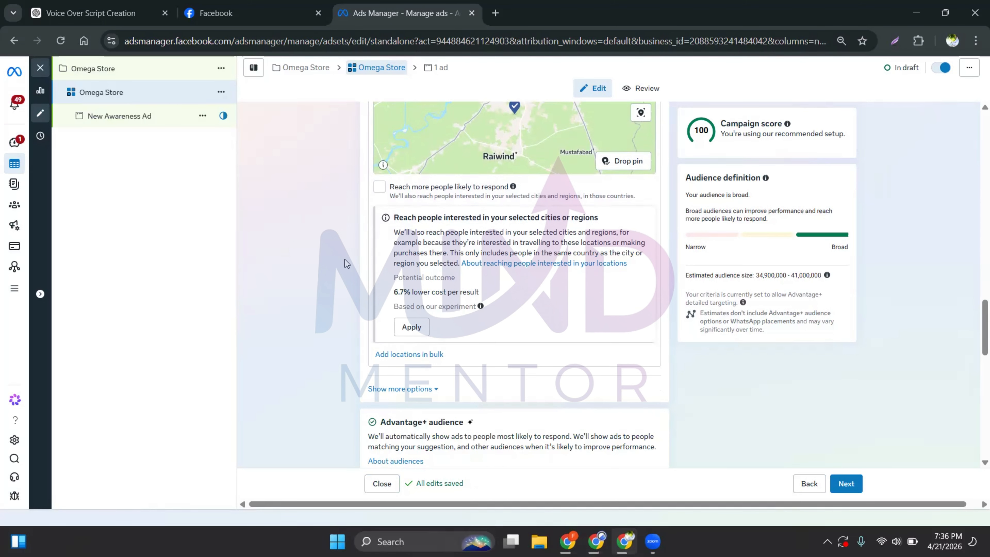
{"action": "scroll", "coordinate": [345, 259], "scroll_direction": "down", "scroll_amount": 4}
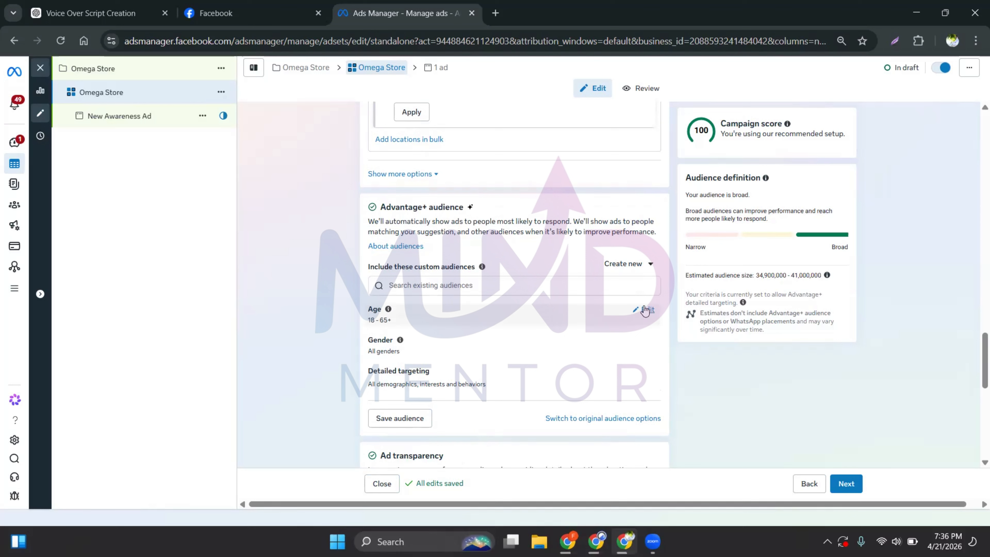
{"action": "left_click", "coordinate": [445, 323]}
{"action": "left_click", "coordinate": [402, 330]}
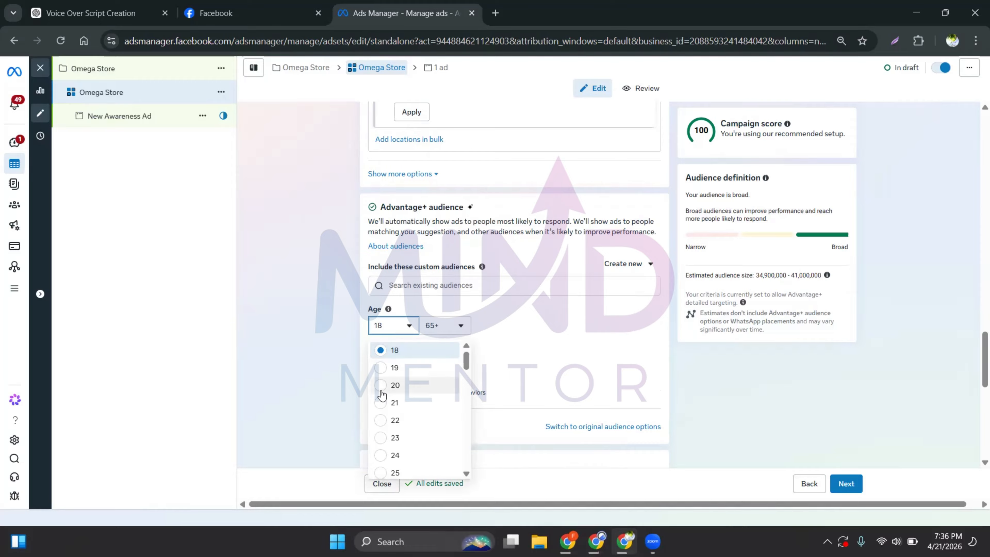
{"action": "left_click", "coordinate": [394, 386]}
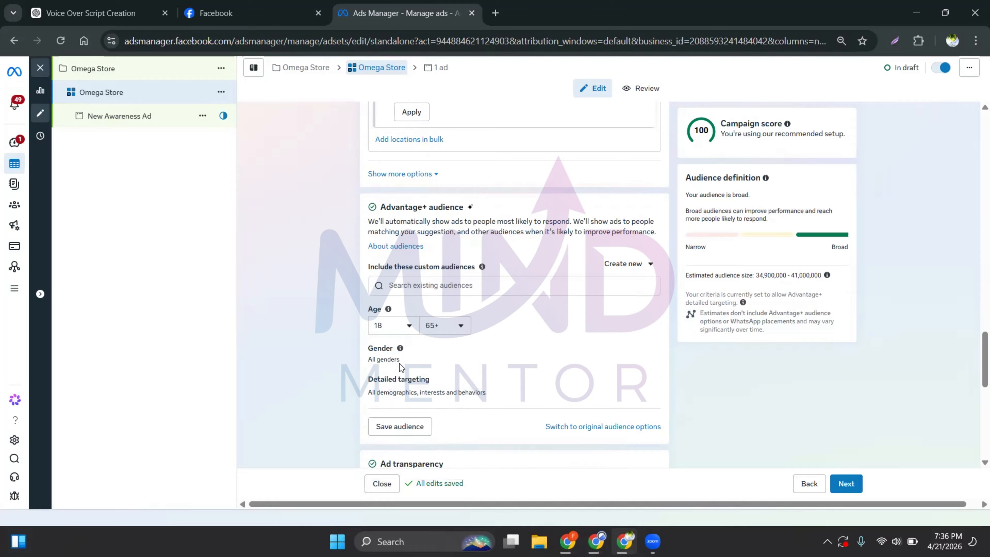
Set the maximum age of the Advantage+ audience to 48 and its gender to Men
{"action": "left_click", "coordinate": [448, 331]}
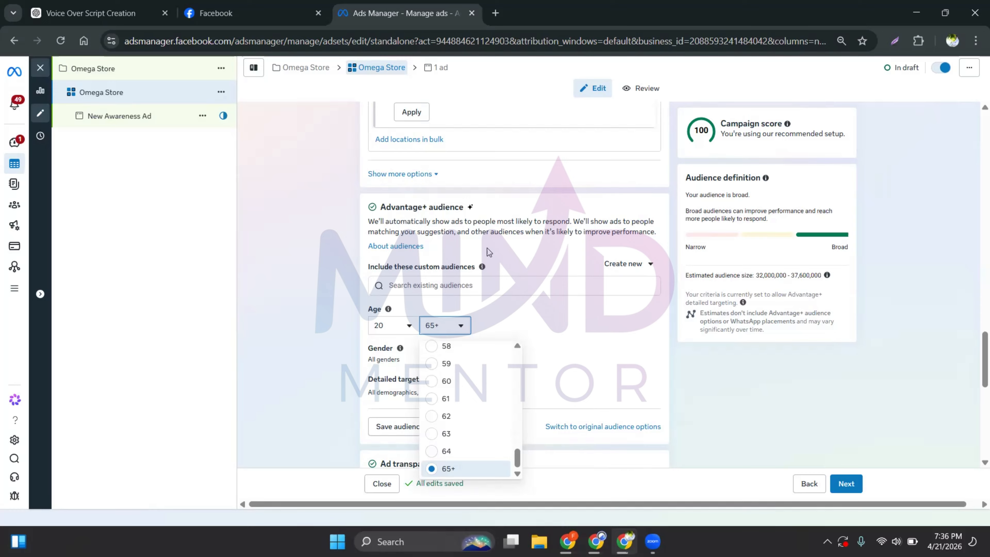
{"action": "left_click", "coordinate": [343, 246]}
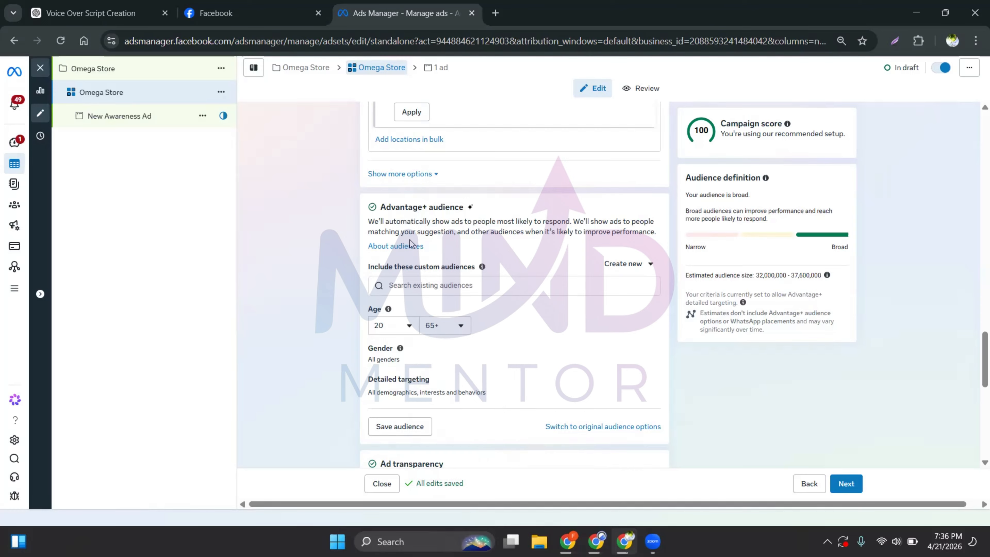
{"action": "scroll", "coordinate": [331, 271], "scroll_direction": "up", "scroll_amount": 10}
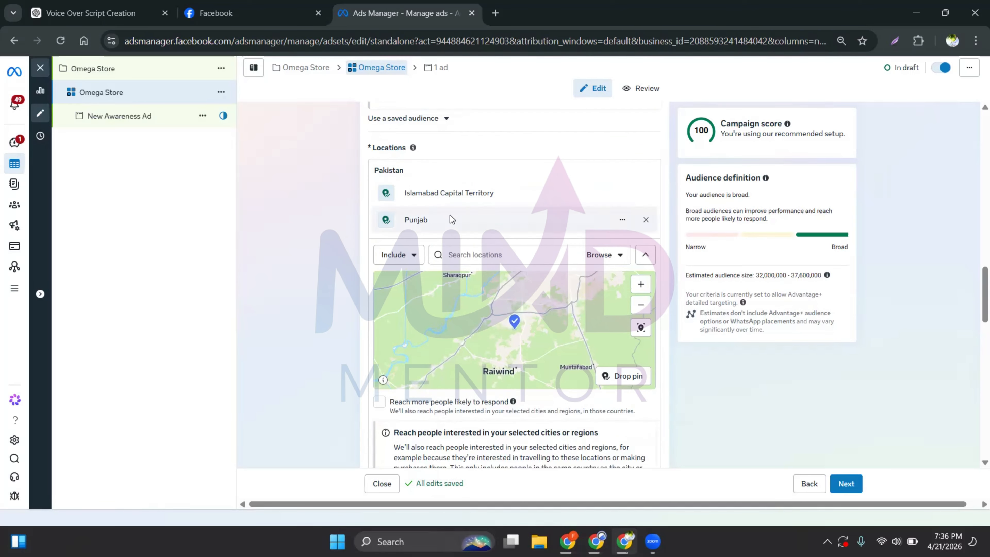
{"action": "scroll", "coordinate": [339, 261], "scroll_direction": "down", "scroll_amount": 5}
{"action": "scroll", "coordinate": [365, 287], "scroll_direction": "down", "scroll_amount": 5}
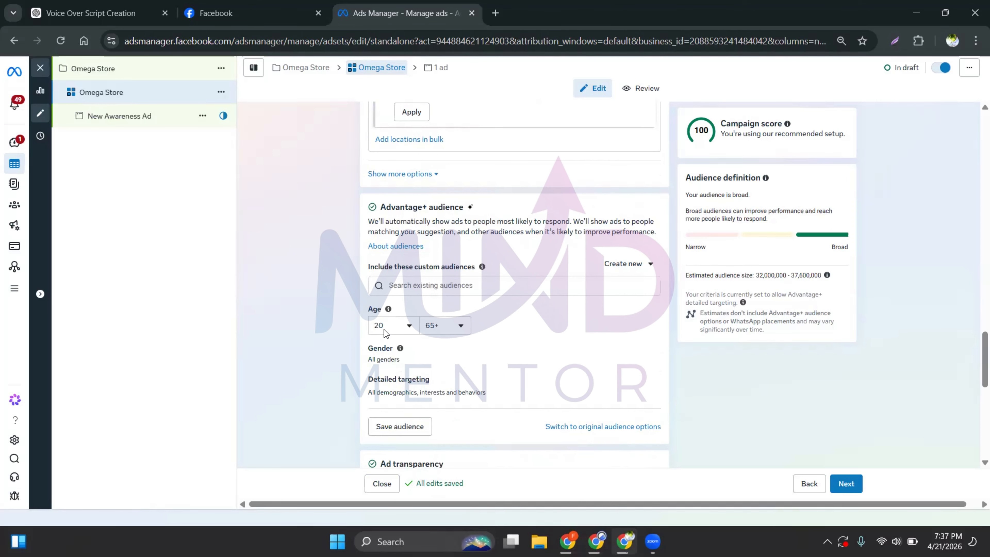
{"action": "left_click", "coordinate": [449, 328]}
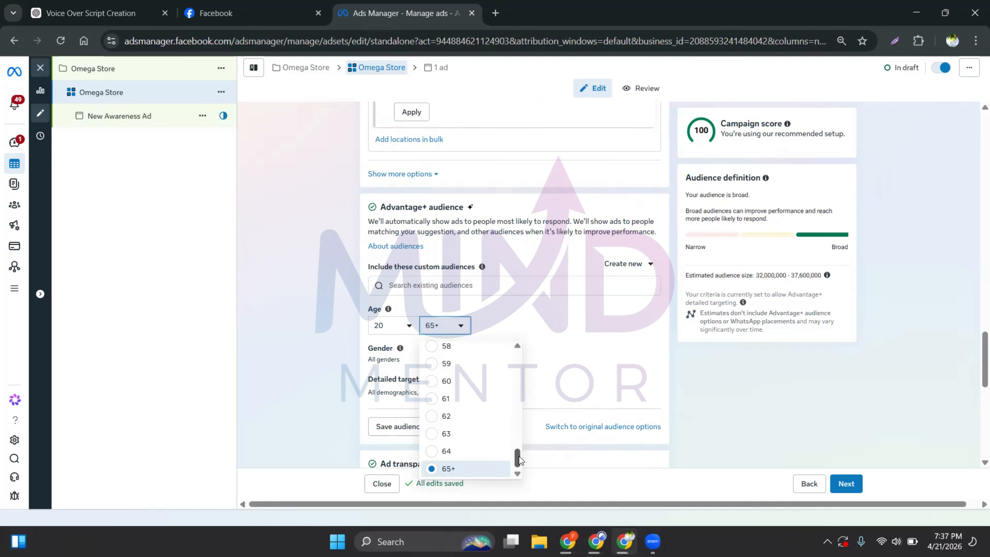
{"action": "left_click_drag", "start_coordinate": [519, 460], "coordinate": [521, 421]}
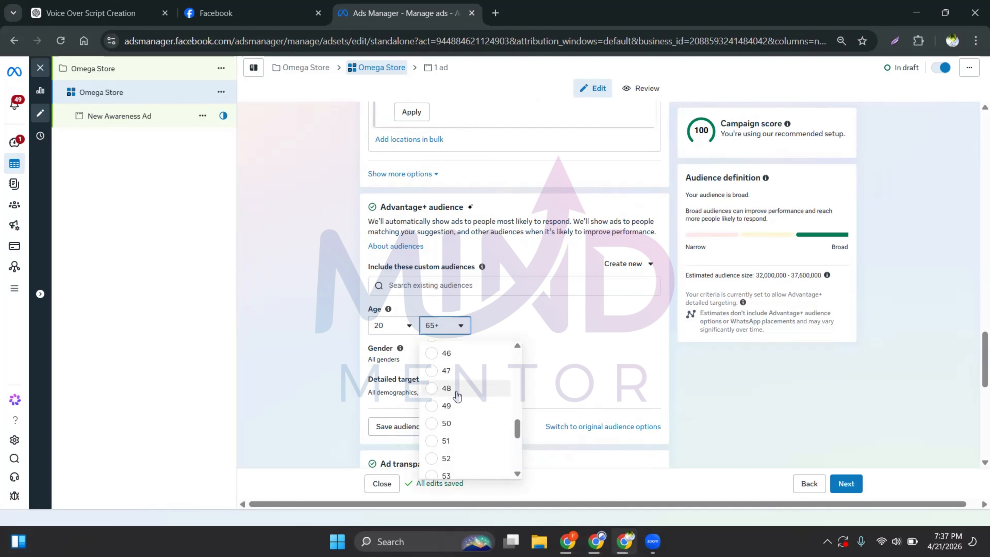
{"action": "left_click", "coordinate": [457, 394]}
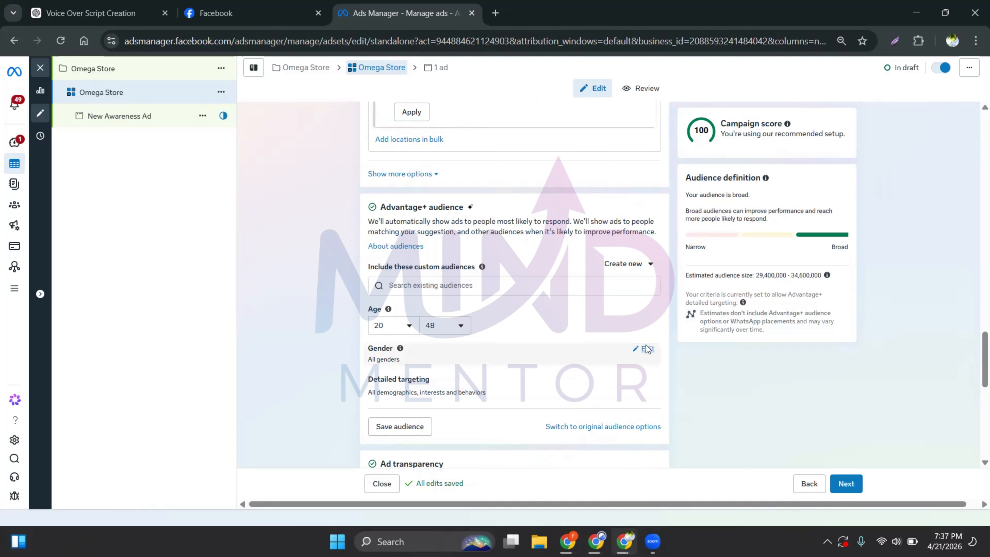
{"action": "left_click", "coordinate": [647, 349]}
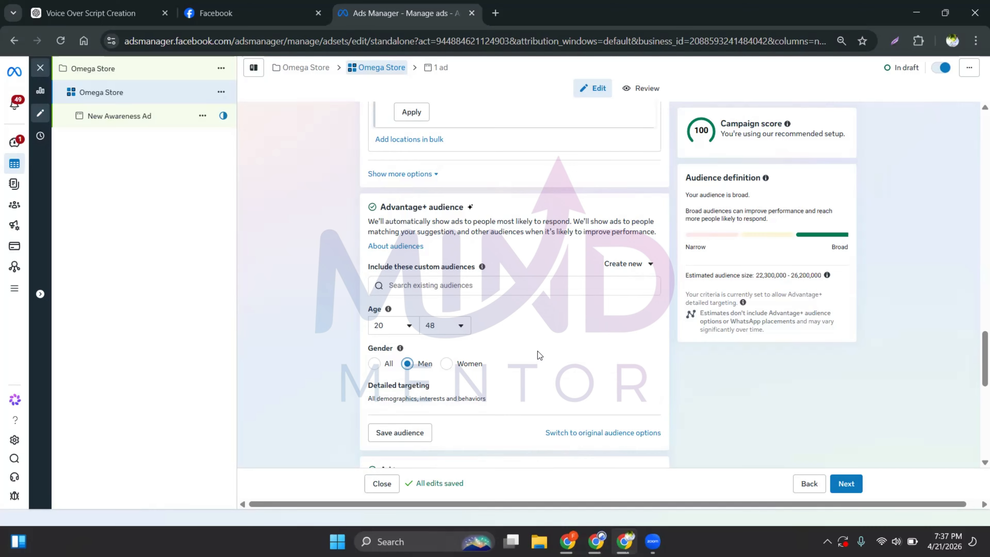
Search the detailed targeting for watch and include the Watch (accessories) interest
{"action": "scroll", "coordinate": [538, 347], "scroll_direction": "down", "scroll_amount": 1}
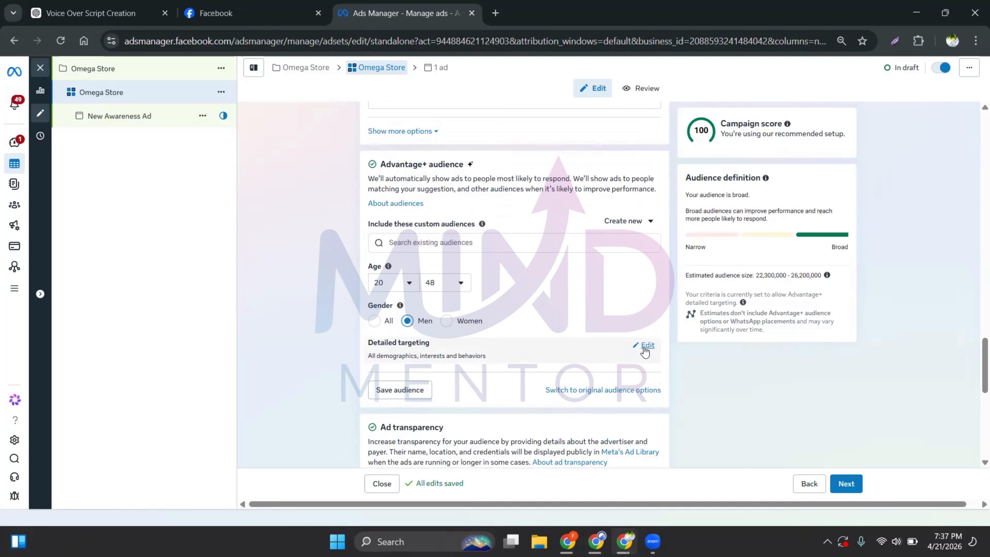
{"action": "left_click", "coordinate": [647, 345]}
{"action": "scroll", "coordinate": [494, 359], "scroll_direction": "down", "scroll_amount": 1}
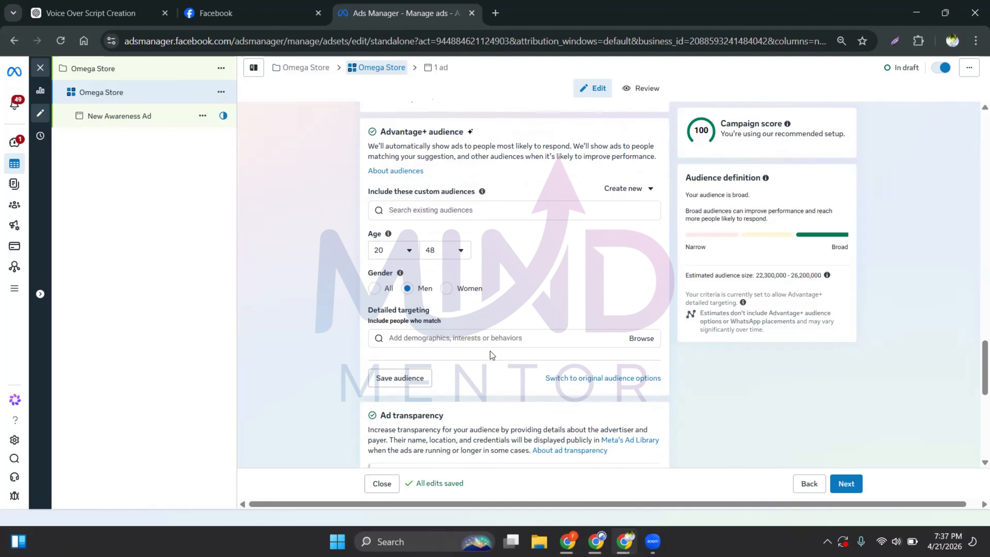
{"action": "left_click", "coordinate": [491, 338]}
{"action": "type", "text": "wat"}
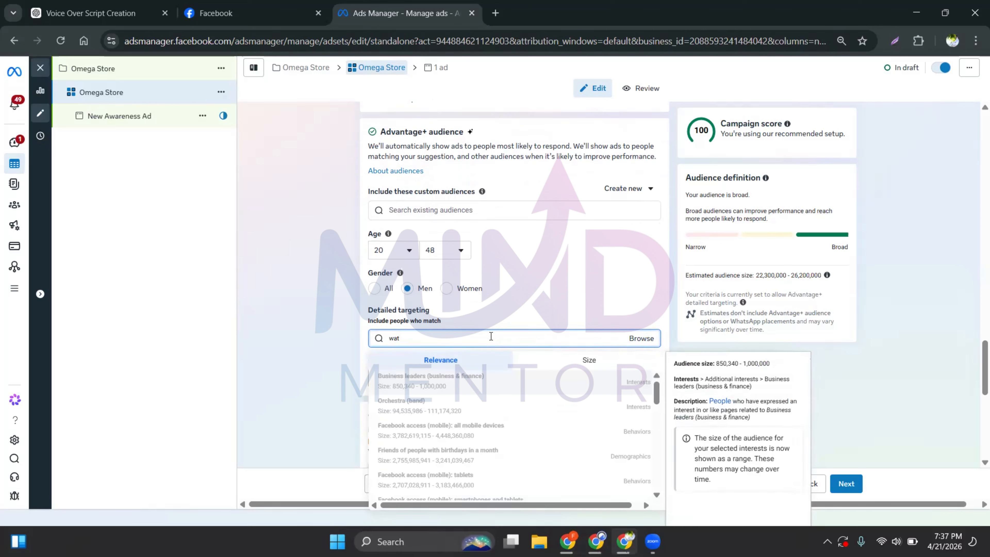
{"action": "type", "text": "hch"}
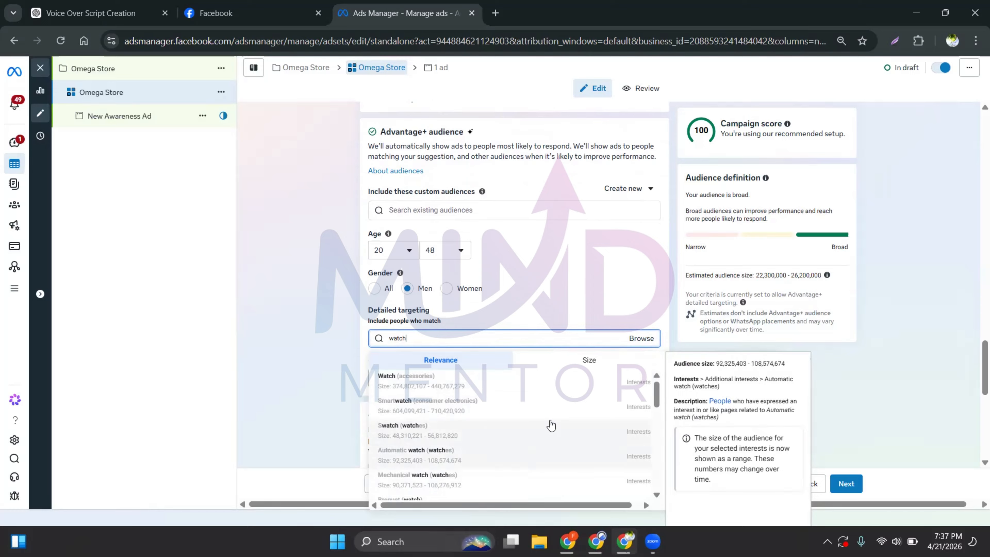
{"action": "left_click_drag", "start_coordinate": [658, 396], "coordinate": [662, 376]}
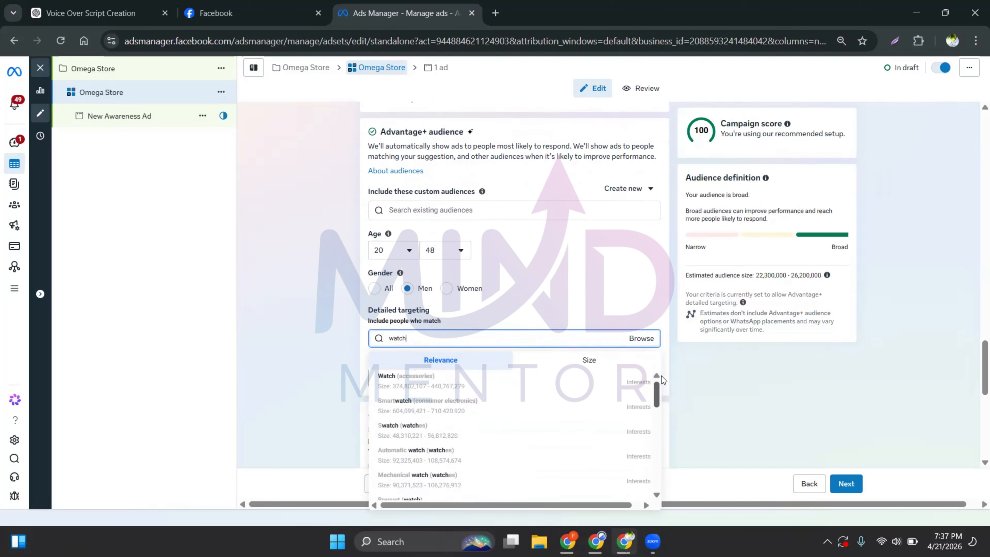
{"action": "left_click", "coordinate": [425, 384]}
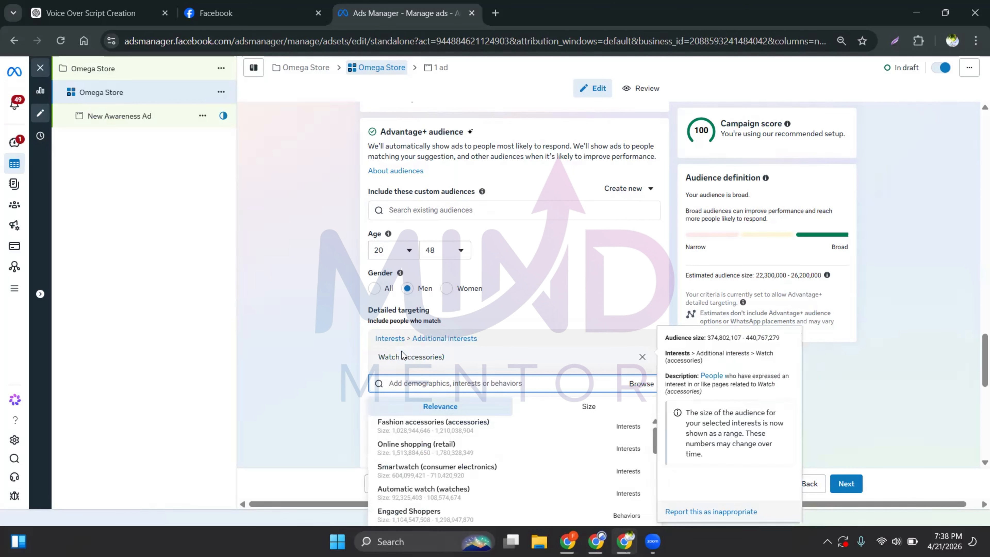
Search the detailed targeting for online shopping and include the Online shopping (retail) interest
{"action": "type", "text": "online shopping"}
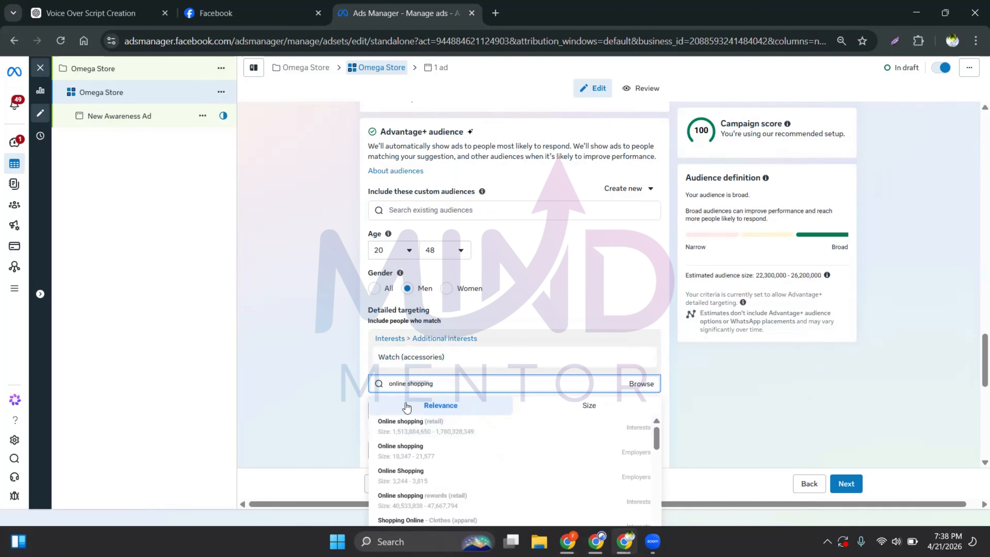
{"action": "left_click", "coordinate": [418, 433]}
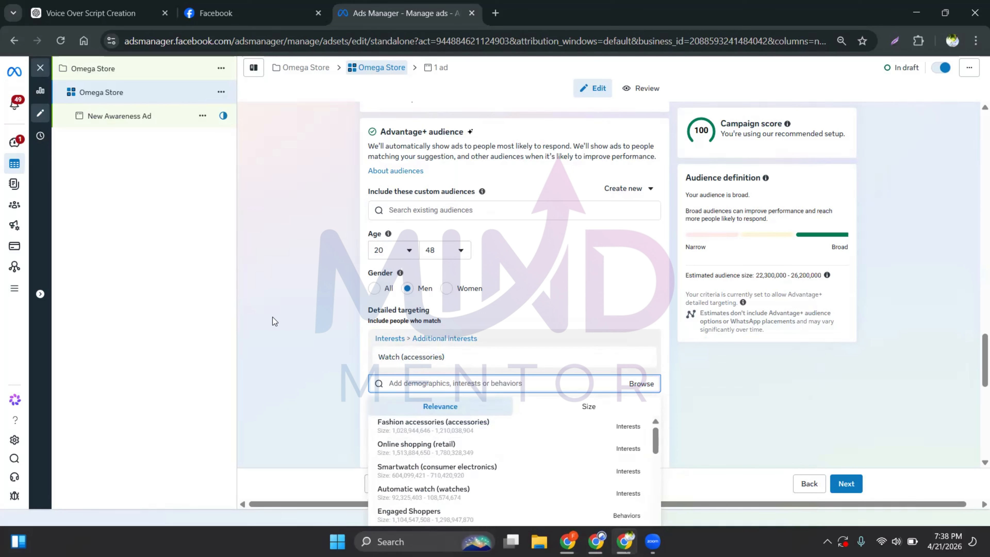
{"action": "left_click", "coordinate": [283, 318]}
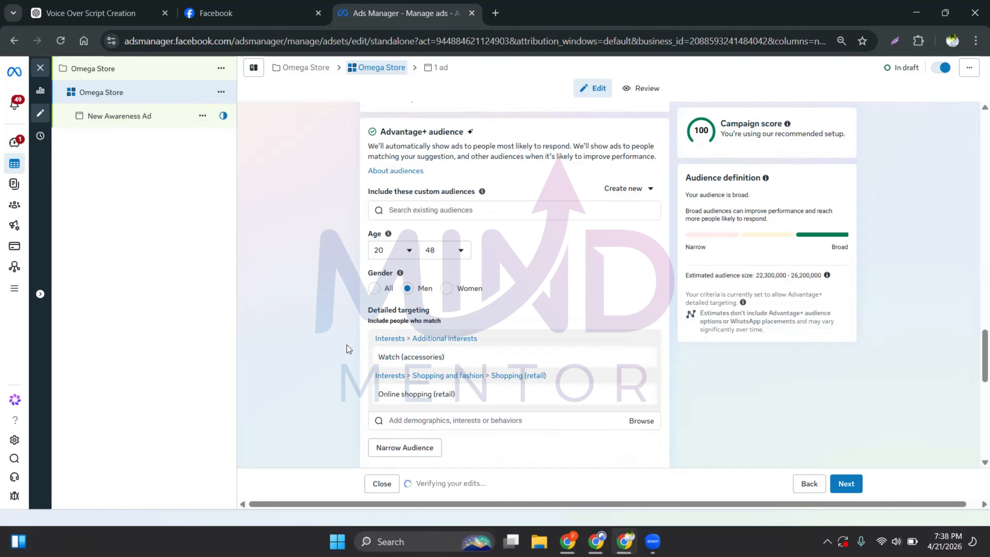
{"action": "scroll", "coordinate": [341, 323], "scroll_direction": "down", "scroll_amount": 5}
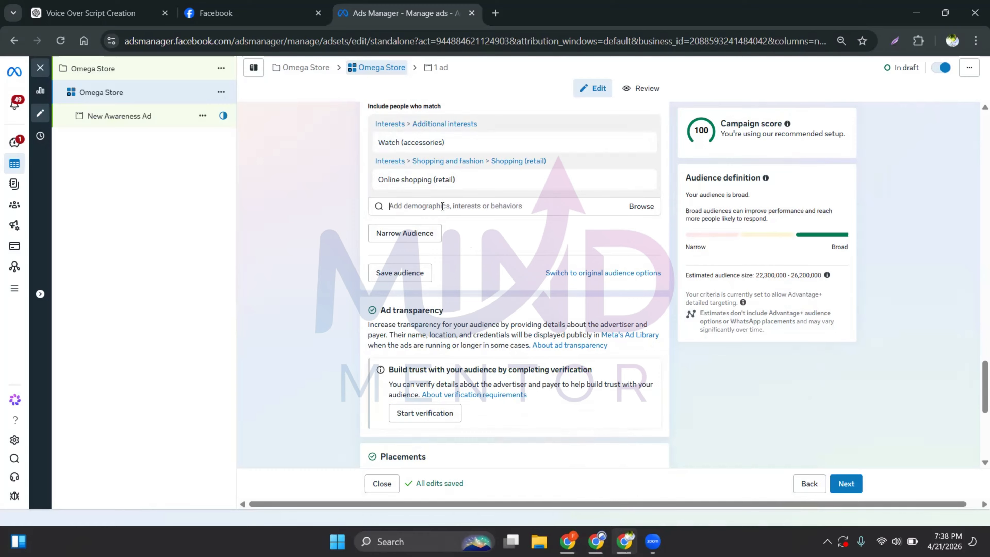
Include the suggested Rolex (watches) interest in the detailed targeting
{"action": "left_click", "coordinate": [443, 206]}
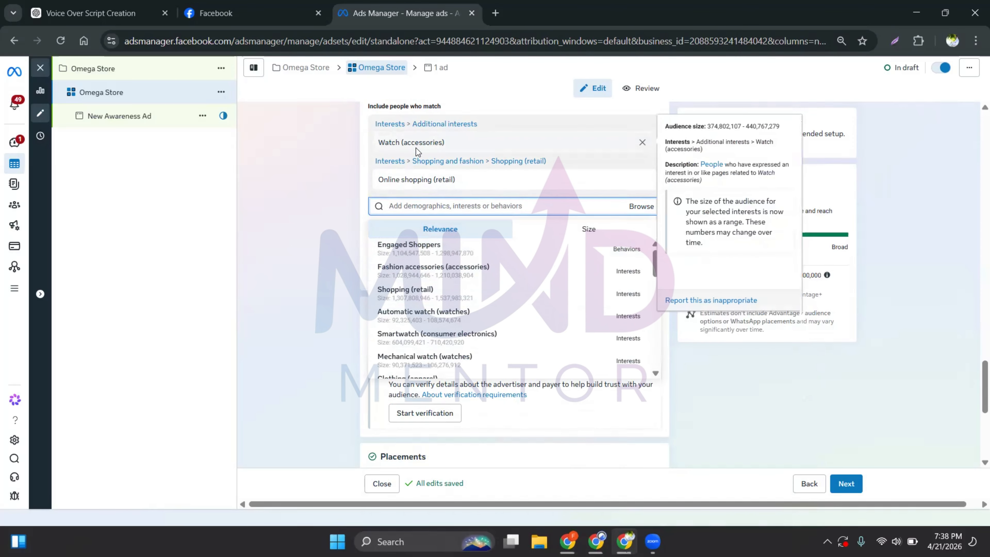
{"action": "scroll", "coordinate": [456, 308], "scroll_direction": "down", "scroll_amount": 1}
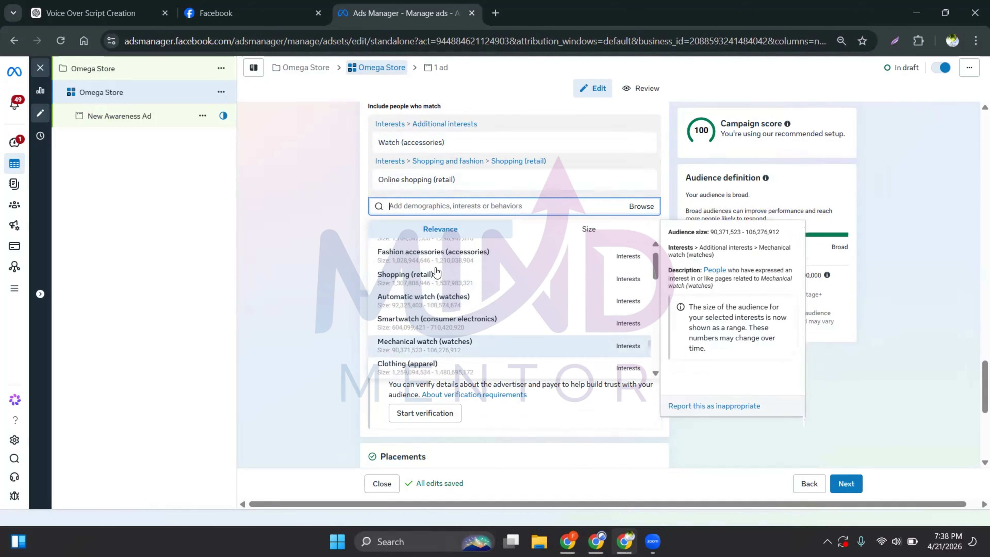
{"action": "scroll", "coordinate": [514, 316], "scroll_direction": "up", "scroll_amount": 1}
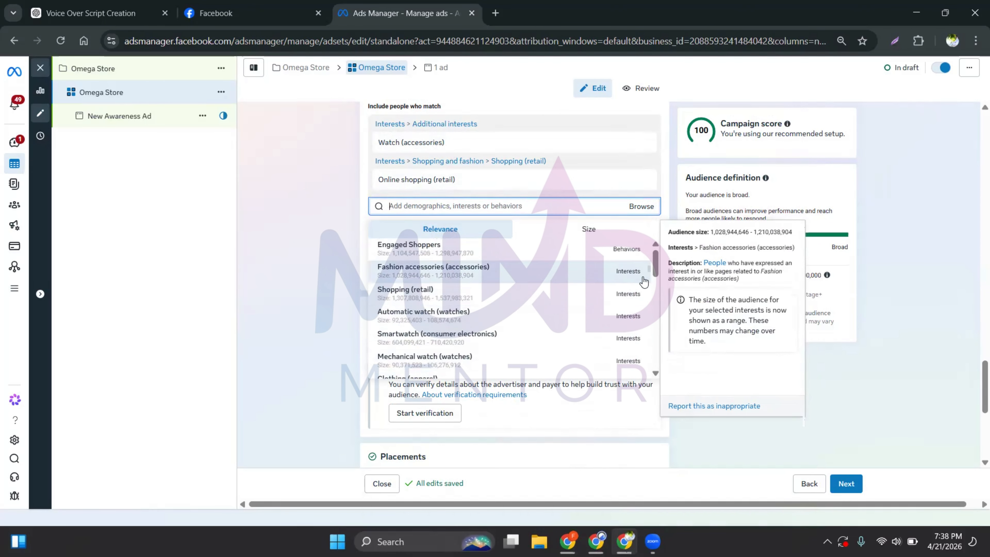
{"action": "left_click_drag", "start_coordinate": [656, 270], "coordinate": [661, 287]}
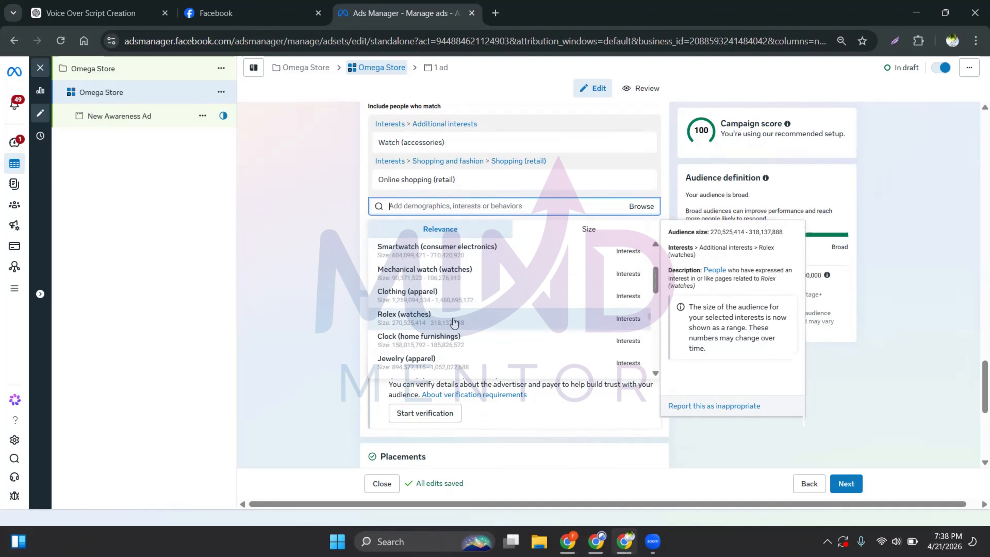
{"action": "left_click", "coordinate": [440, 323]}
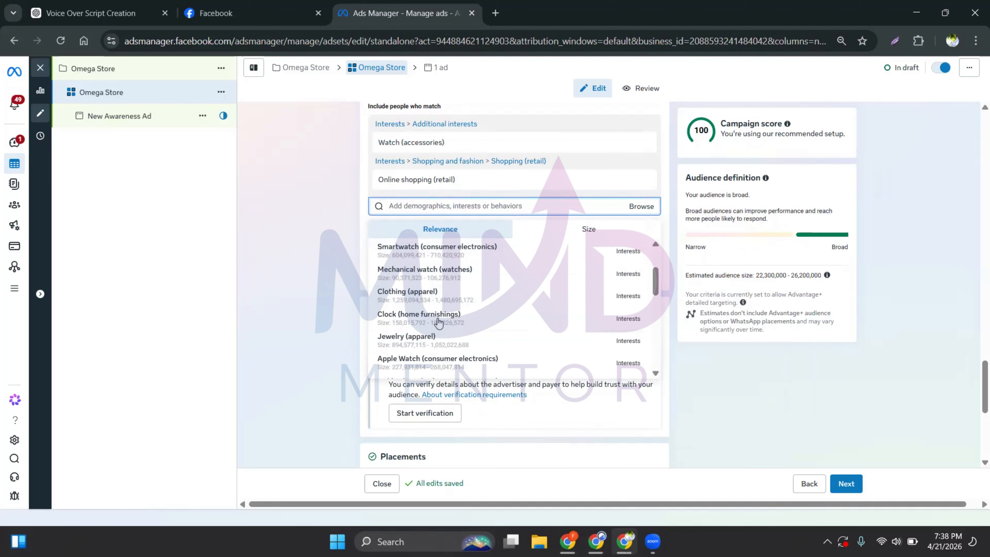
{"action": "left_click_drag", "start_coordinate": [656, 266], "coordinate": [661, 277]}
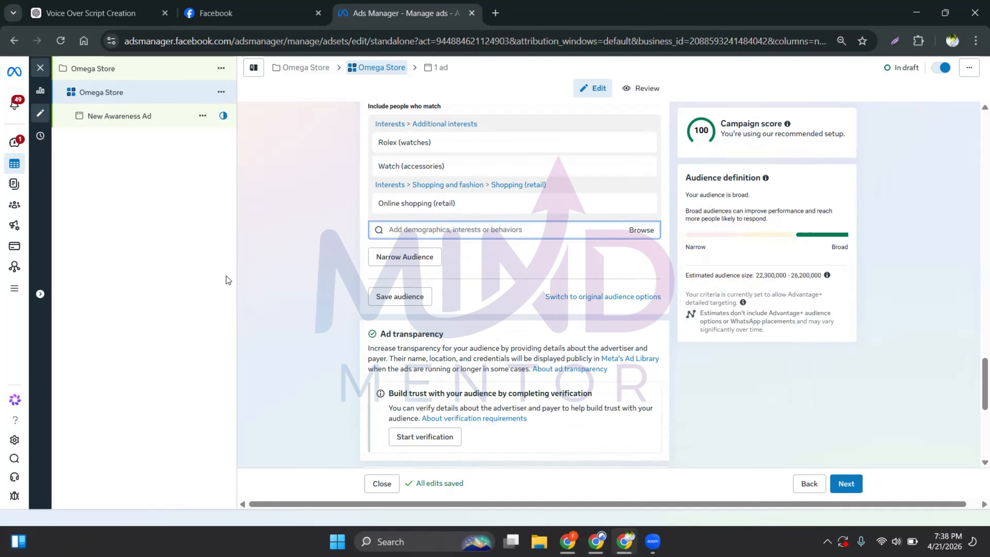
Start saving the audience, enter Watch as its name, and cancel the dialog without saving
{"action": "scroll", "coordinate": [322, 225], "scroll_direction": "up", "scroll_amount": 5}
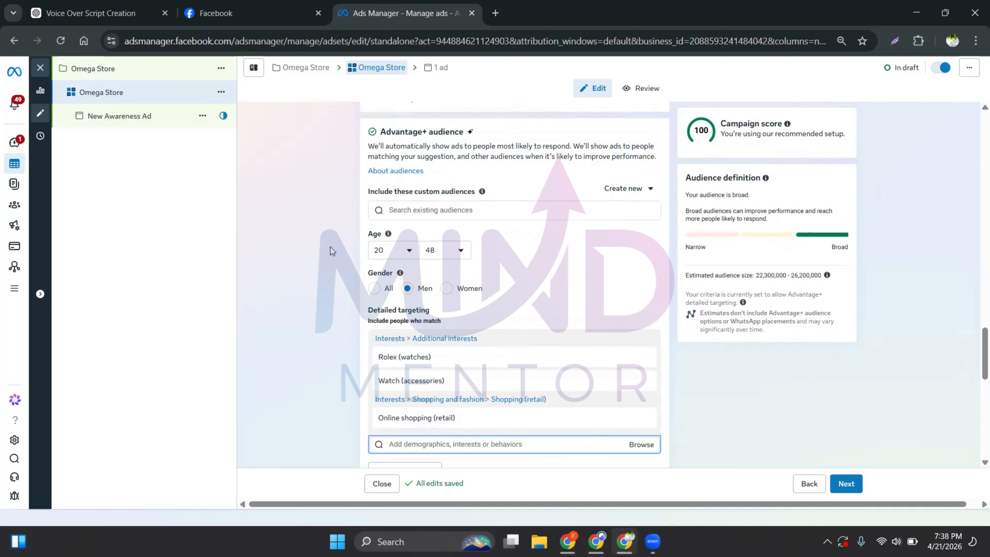
{"action": "scroll", "coordinate": [330, 247], "scroll_direction": "down", "scroll_amount": 5}
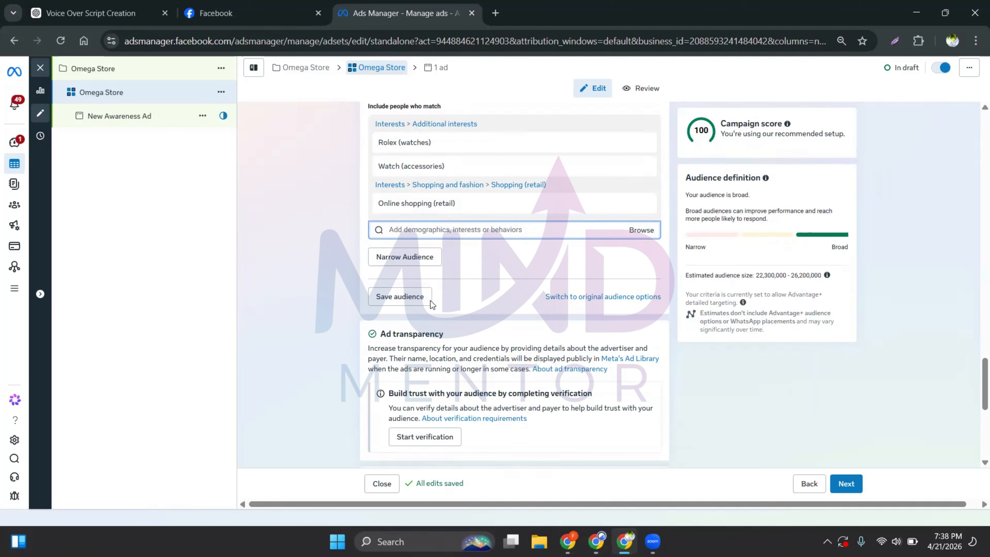
{"action": "left_click", "coordinate": [405, 297]}
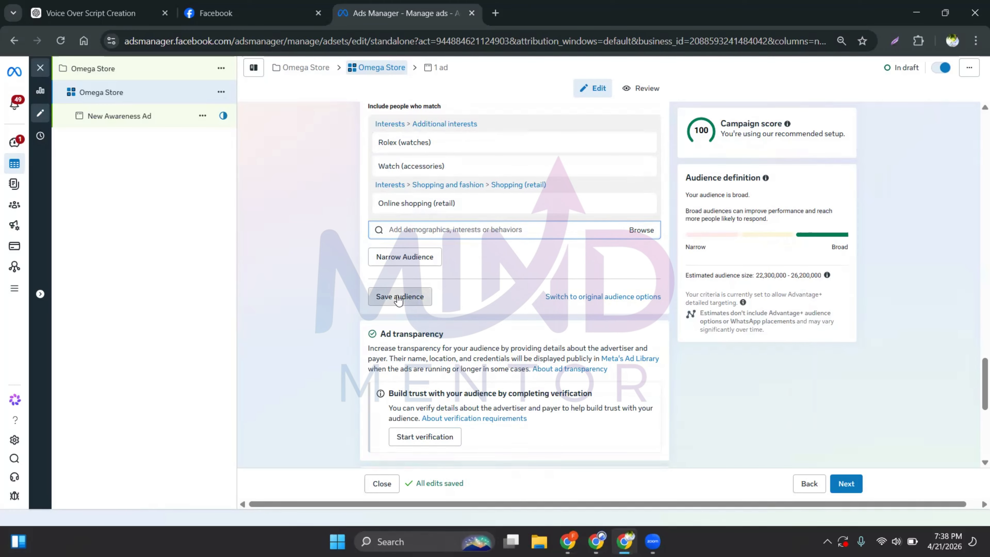
{"action": "left_click_drag", "start_coordinate": [385, 168], "coordinate": [352, 173]}
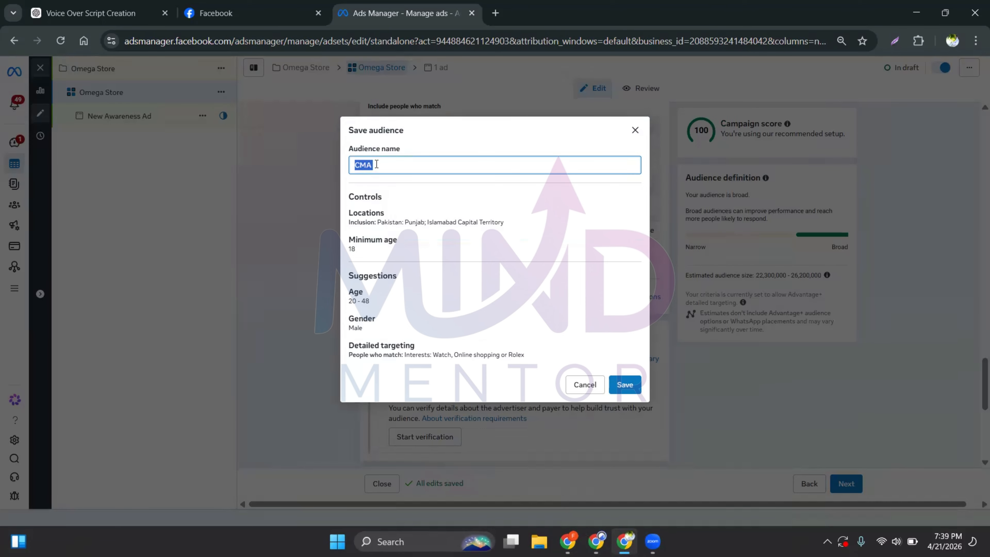
{"action": "type", "text": "Watch"}
{"action": "left_click", "coordinate": [597, 388]}
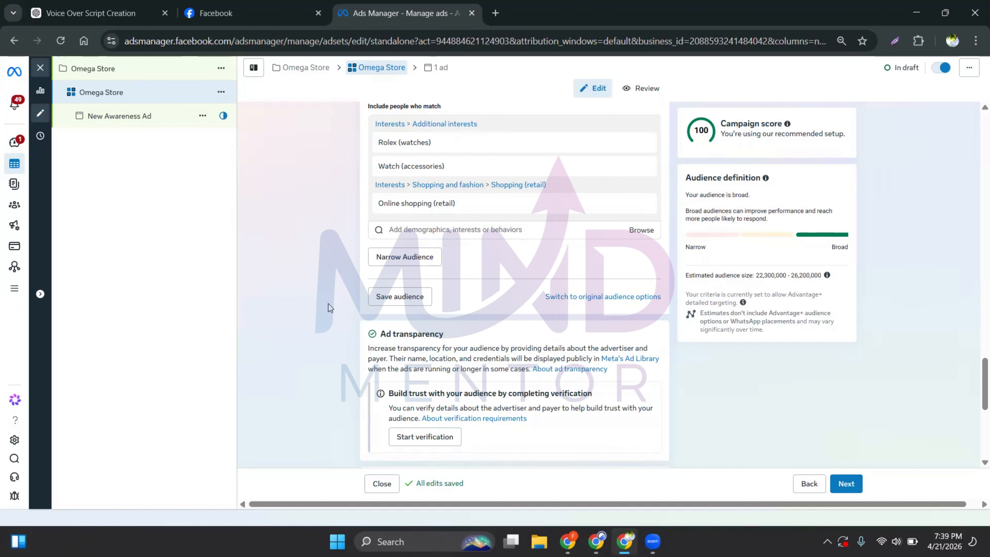
Search the saved audiences in the audience controls for watch, and close the list without choosing one
{"action": "scroll", "coordinate": [328, 306], "scroll_direction": "up", "scroll_amount": 3}
{"action": "scroll", "coordinate": [334, 300], "scroll_direction": "up", "scroll_amount": 5}
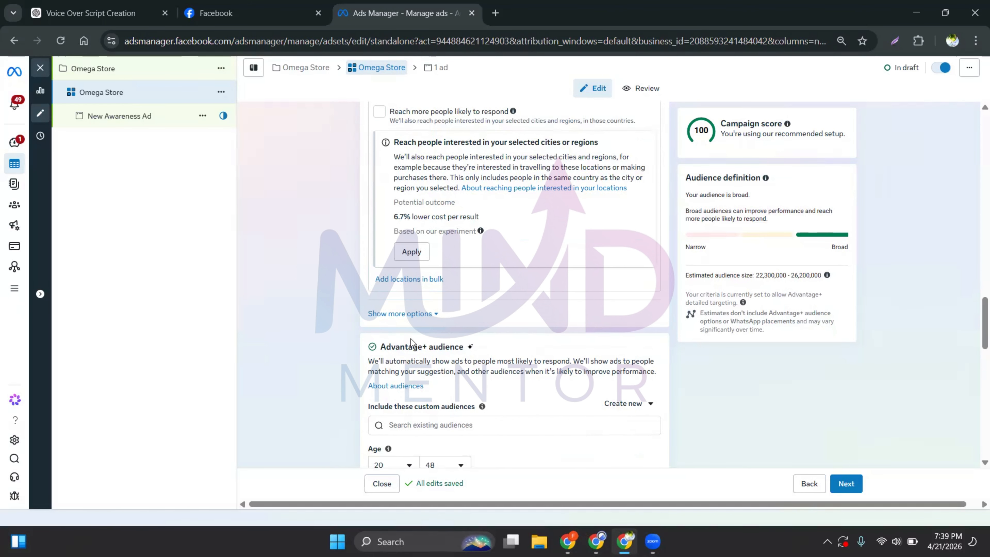
{"action": "scroll", "coordinate": [382, 361], "scroll_direction": "up", "scroll_amount": 5}
{"action": "scroll", "coordinate": [352, 378], "scroll_direction": "up", "scroll_amount": 5}
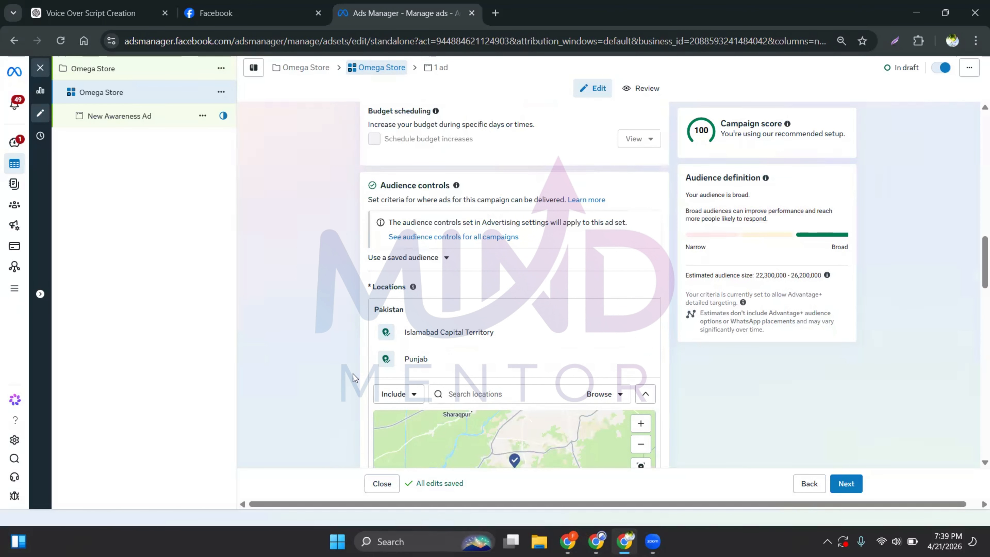
{"action": "scroll", "coordinate": [355, 373], "scroll_direction": "up", "scroll_amount": 5}
{"action": "scroll", "coordinate": [330, 377], "scroll_direction": "down", "scroll_amount": 11}
{"action": "scroll", "coordinate": [363, 328], "scroll_direction": "up", "scroll_amount": 6}
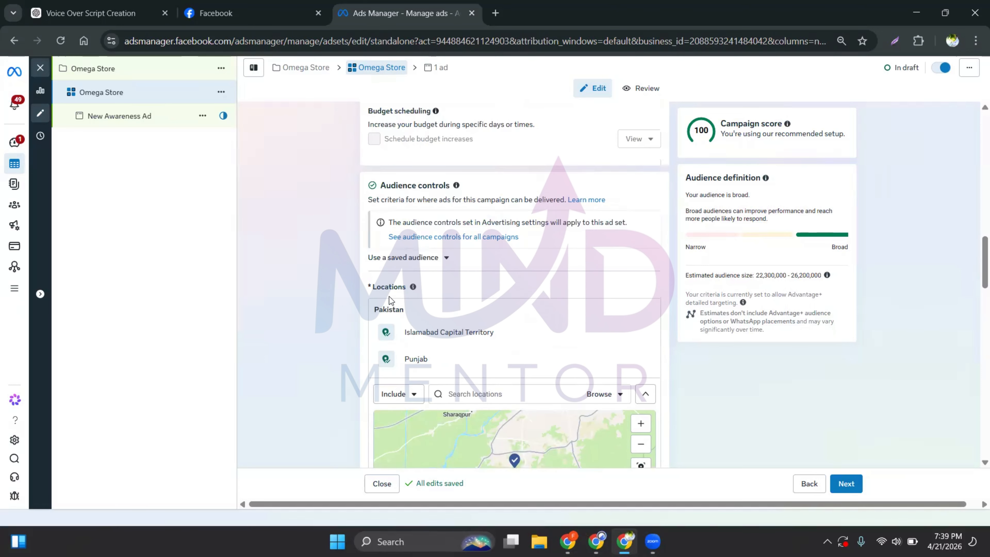
{"action": "left_click", "coordinate": [404, 258]}
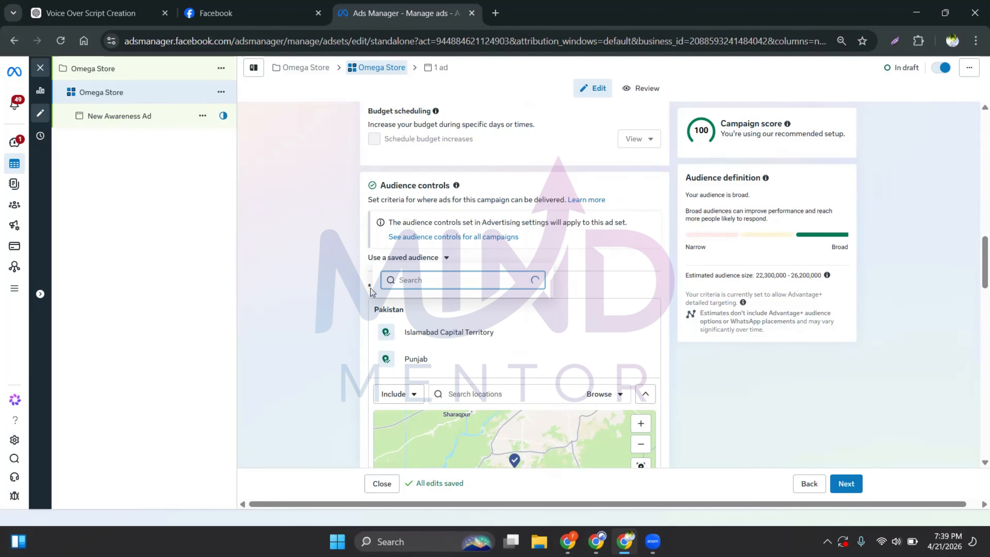
{"action": "type", "text": "wac"}
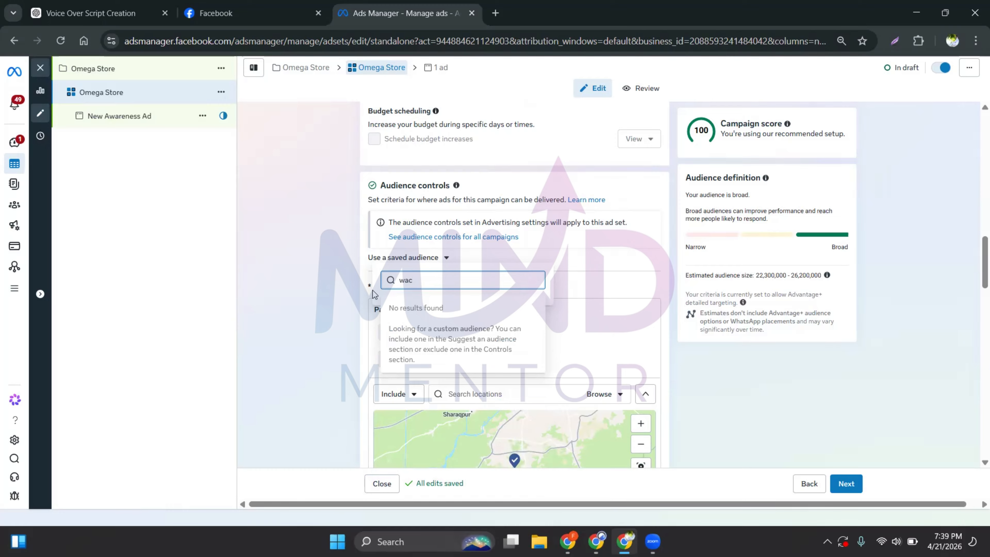
{"action": "key", "text": "BackSpace"}
{"action": "key", "text": "BackSpace"}
{"action": "type", "text": "at"}
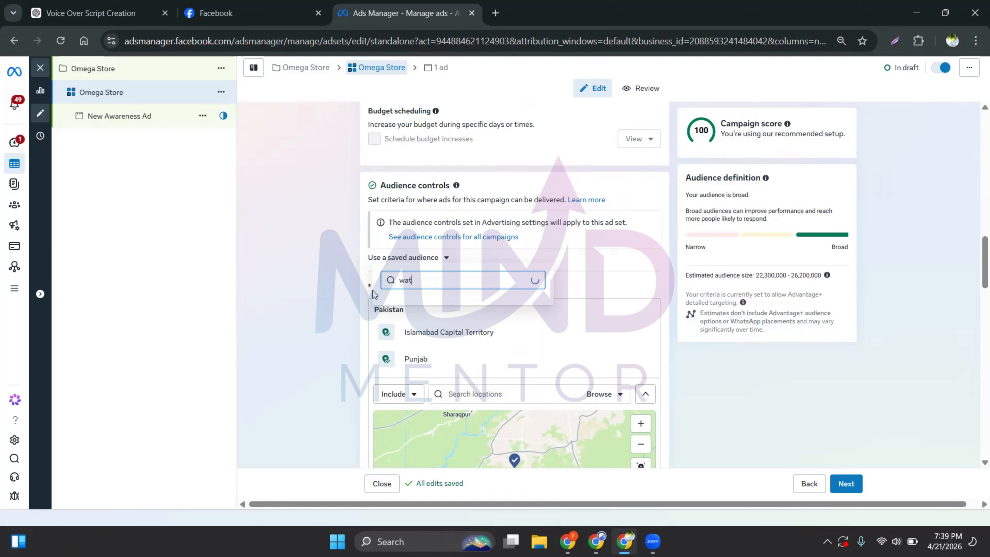
{"action": "type", "text": "ch"}
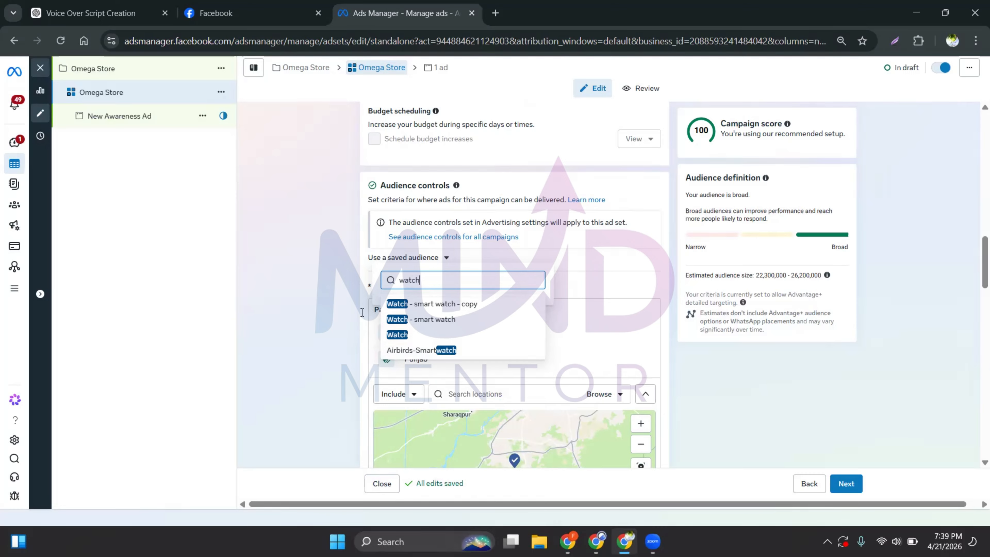
{"action": "left_click", "coordinate": [319, 275]}
Edit the ad set's placements and switch them from Advantage+ to Manual placements
{"action": "scroll", "coordinate": [308, 289], "scroll_direction": "down", "scroll_amount": 6}
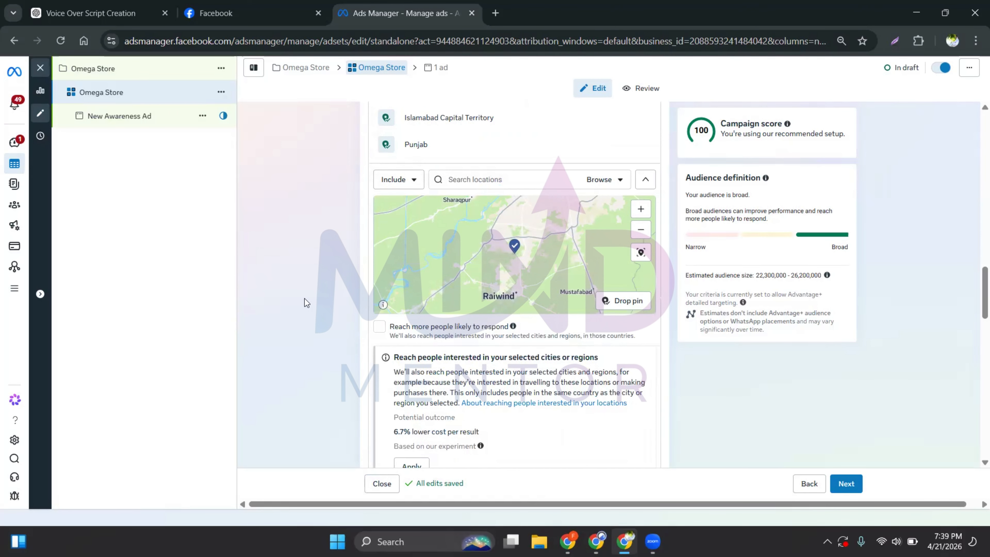
{"action": "scroll", "coordinate": [314, 343], "scroll_direction": "down", "scroll_amount": 15}
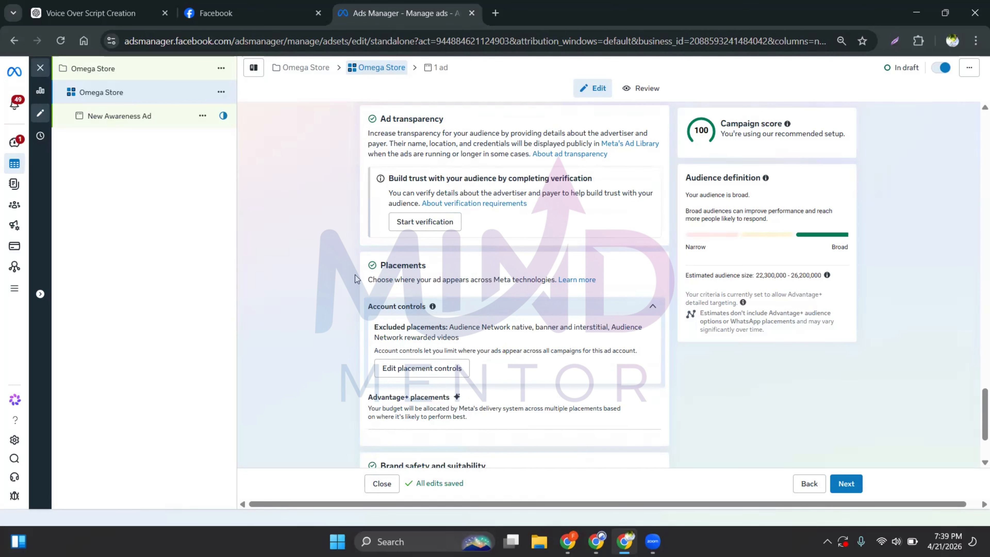
{"action": "scroll", "coordinate": [395, 277], "scroll_direction": "down", "scroll_amount": 2}
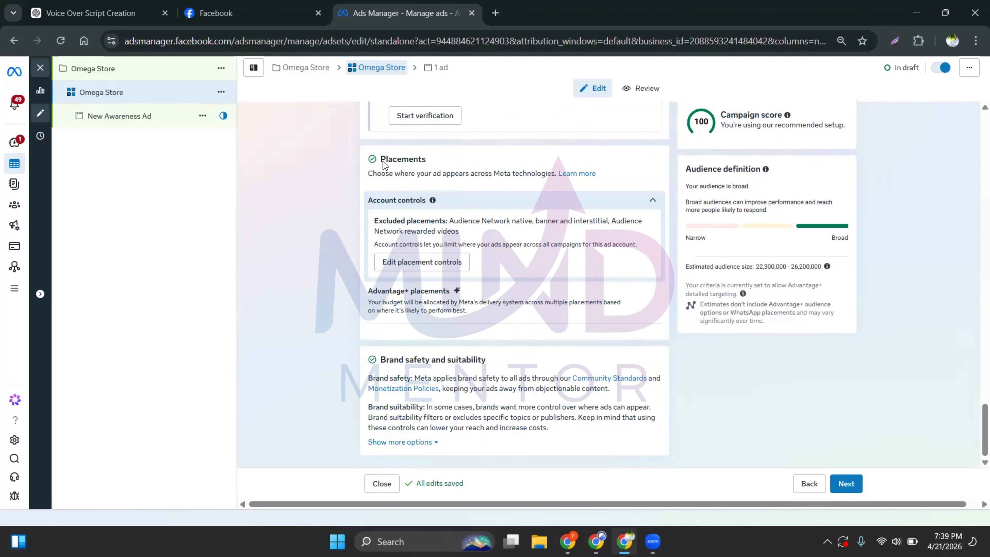
{"action": "mouse_move", "coordinate": [521, 302]}
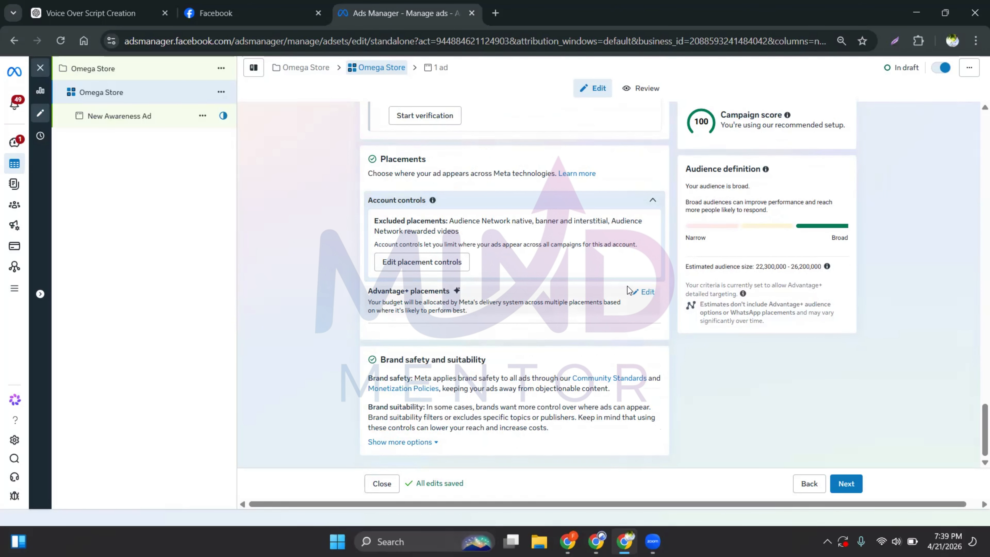
{"action": "left_click", "coordinate": [647, 292]}
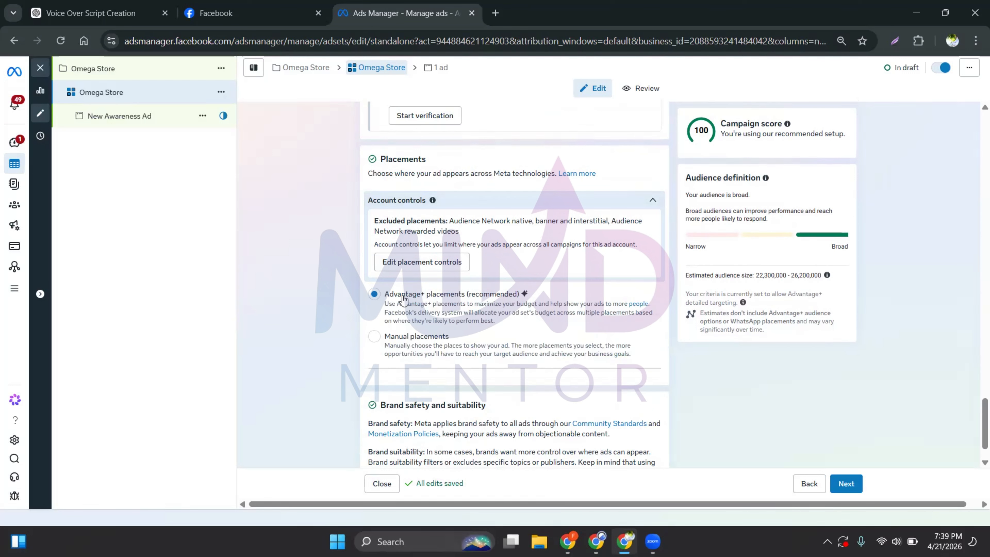
{"action": "left_click_drag", "start_coordinate": [408, 295], "coordinate": [496, 295]}
{"action": "left_click", "coordinate": [336, 309]}
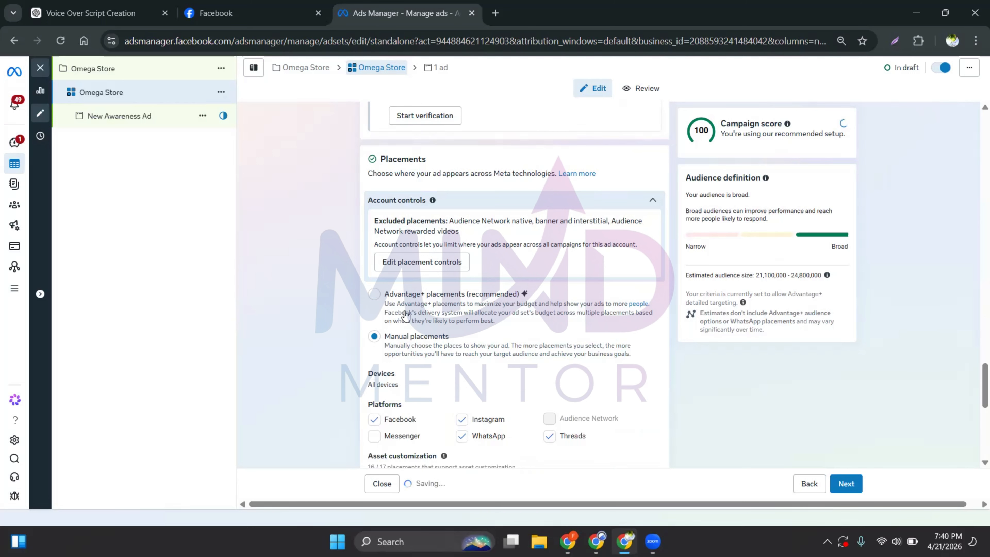
Try excluding the WhatsApp platform, and exclude Instagram from the manual placements
{"action": "scroll", "coordinate": [406, 314], "scroll_direction": "down", "scroll_amount": 4}
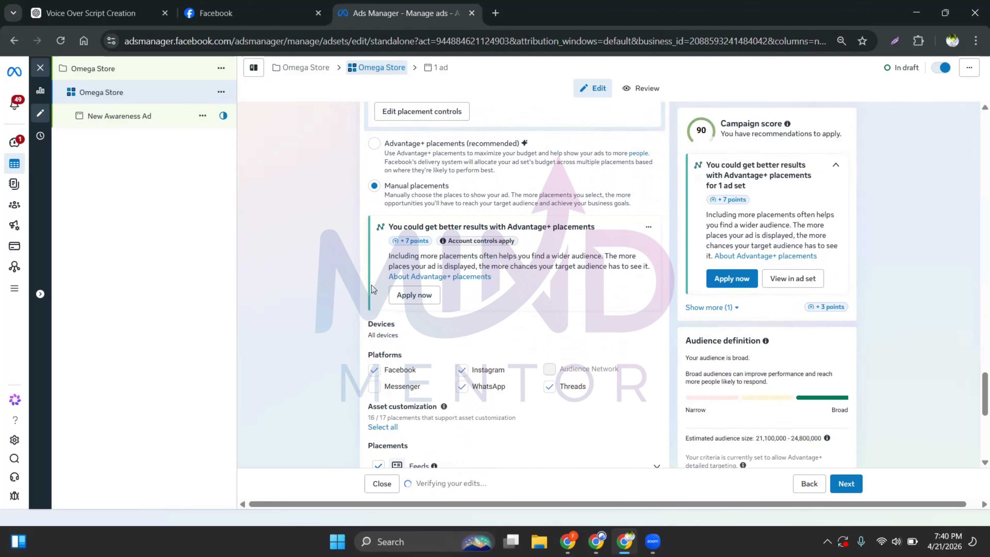
{"action": "scroll", "coordinate": [393, 317], "scroll_direction": "down", "scroll_amount": 5}
{"action": "left_click", "coordinate": [462, 388]}
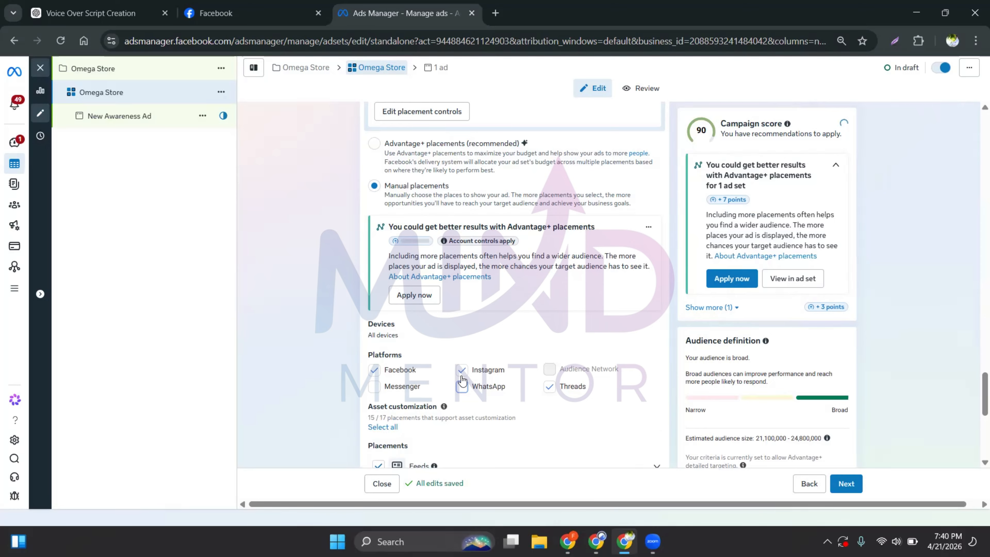
{"action": "left_click", "coordinate": [462, 371]}
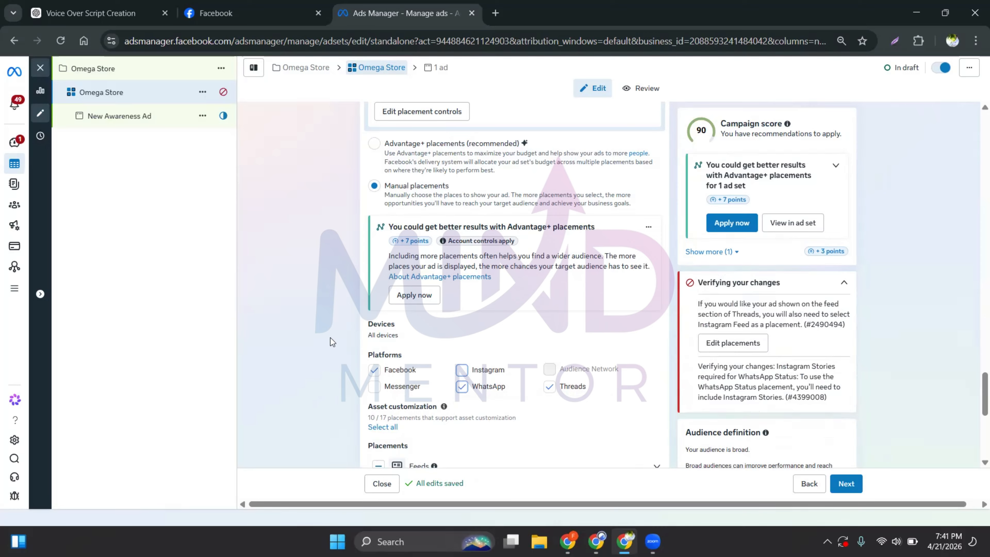
{"action": "left_click_drag", "start_coordinate": [330, 338], "coordinate": [332, 360]}
{"action": "left_click", "coordinate": [327, 346]}
In the Feeds placements, include Instagram feed and exclude Facebook profile feed and Facebook Marketplace
{"action": "scroll", "coordinate": [458, 354], "scroll_direction": "down", "scroll_amount": 4}
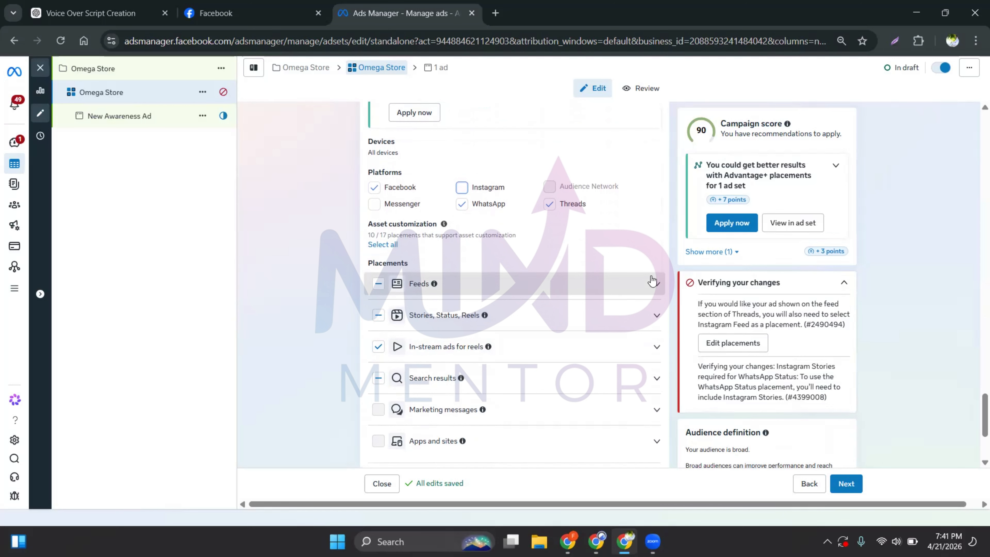
{"action": "left_click", "coordinate": [652, 281]}
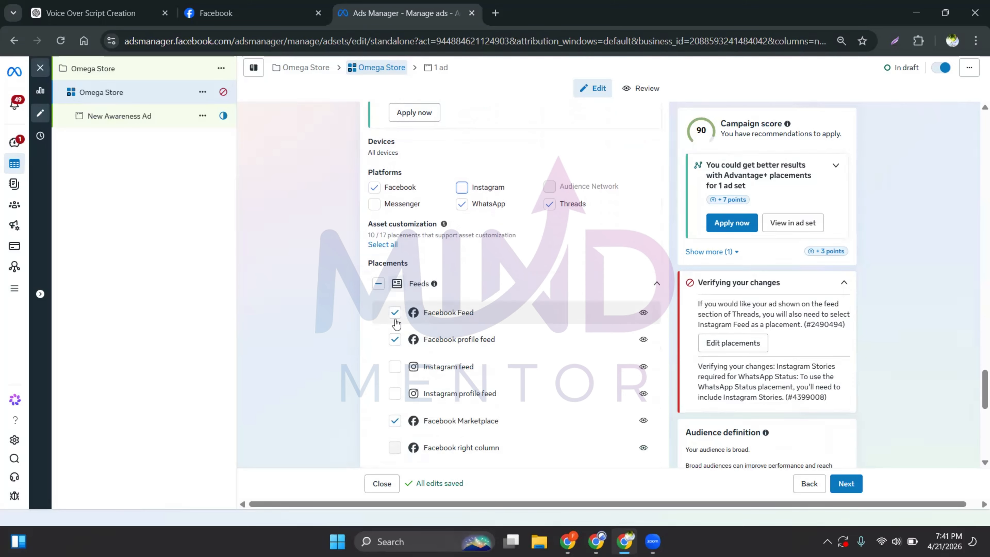
{"action": "left_click", "coordinate": [395, 370]}
{"action": "left_click", "coordinate": [395, 345]}
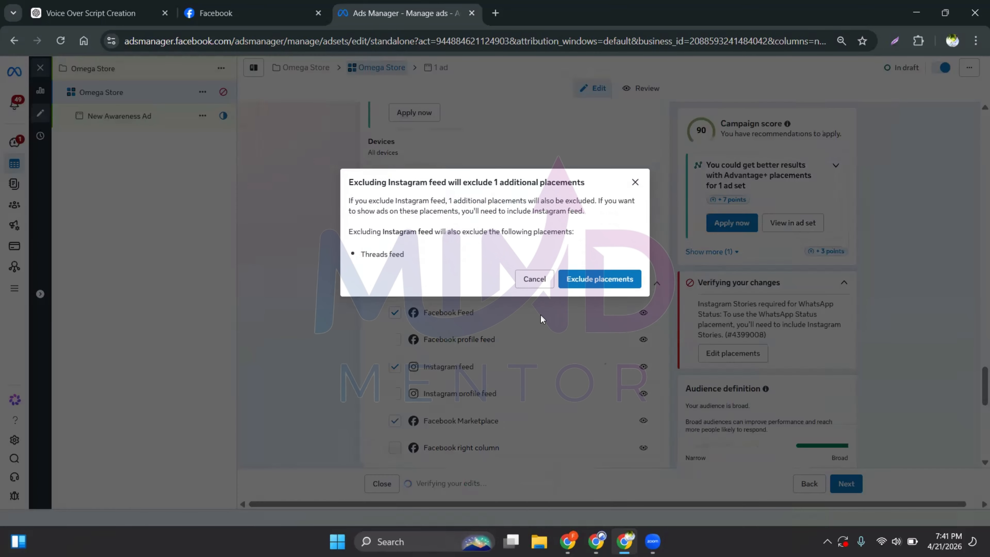
{"action": "left_click", "coordinate": [534, 286]}
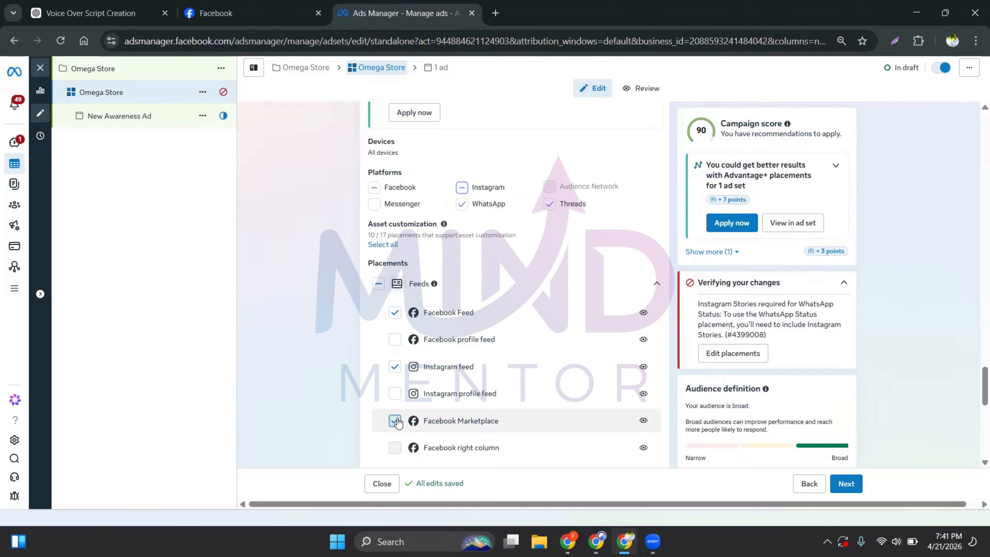
{"action": "left_click", "coordinate": [396, 421]}
Try to exclude Instagram feed, cancel the exclusion, and set the placements back to Advantage+ placements
{"action": "left_click", "coordinate": [395, 368]}
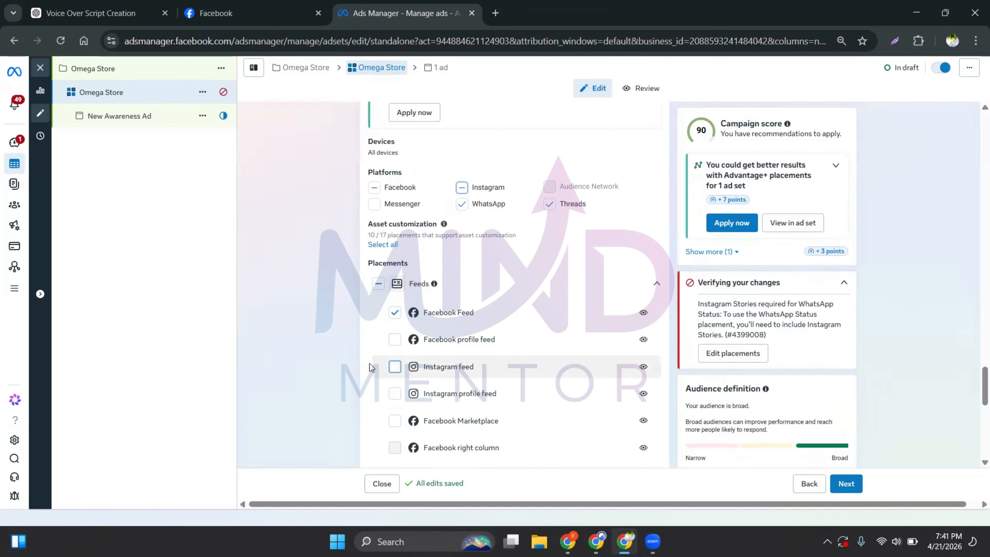
{"action": "scroll", "coordinate": [390, 363], "scroll_direction": "up", "scroll_amount": 5}
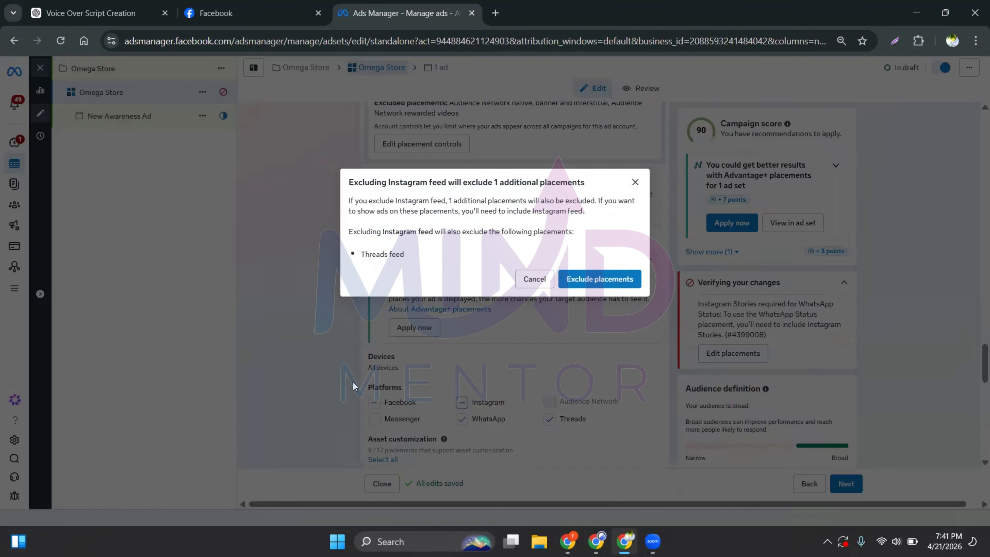
{"action": "left_click", "coordinate": [536, 280]}
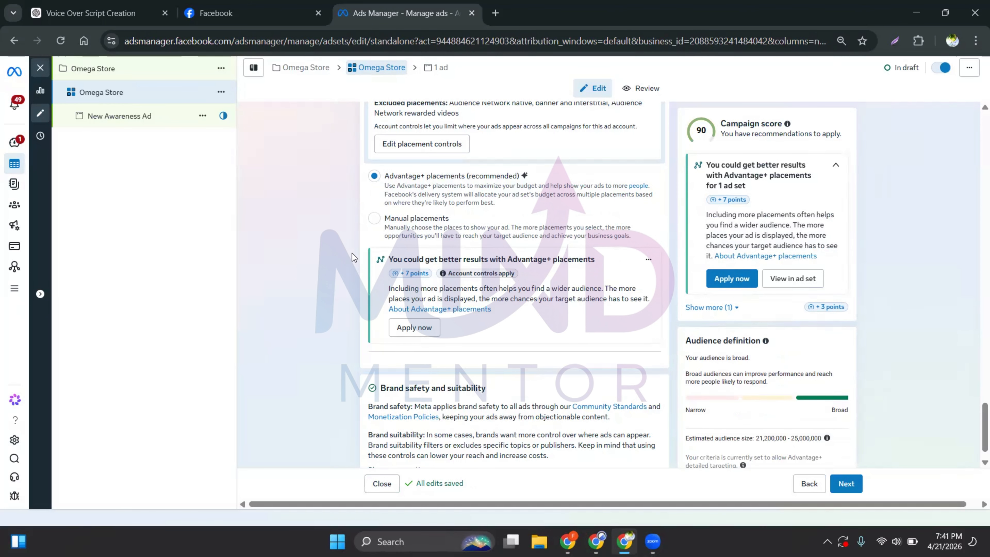
{"action": "scroll", "coordinate": [373, 260], "scroll_direction": "up", "scroll_amount": 15}
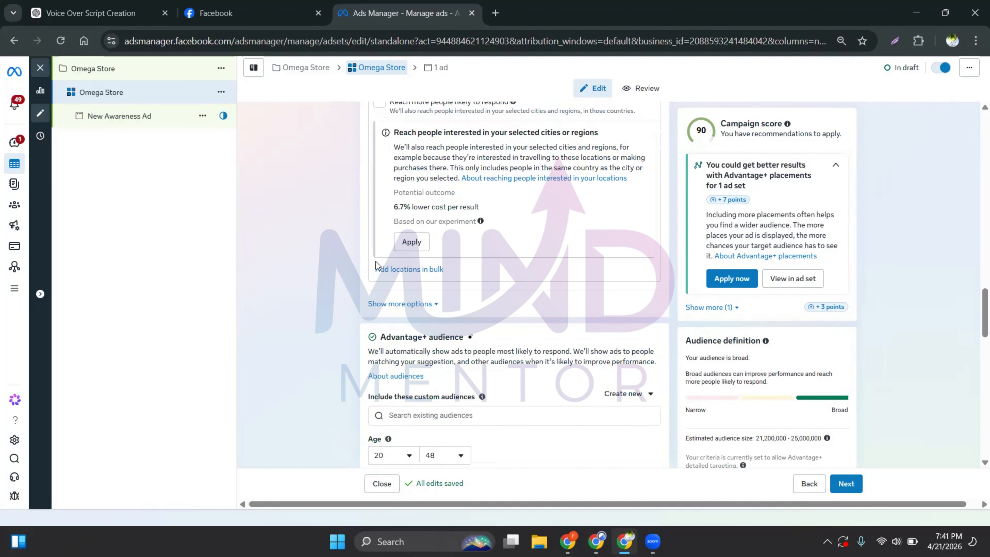
Switch the ad set's budget from daily to Lifetime budget and set the amount to Rs 7,000
{"action": "scroll", "coordinate": [376, 262], "scroll_direction": "up", "scroll_amount": 15}
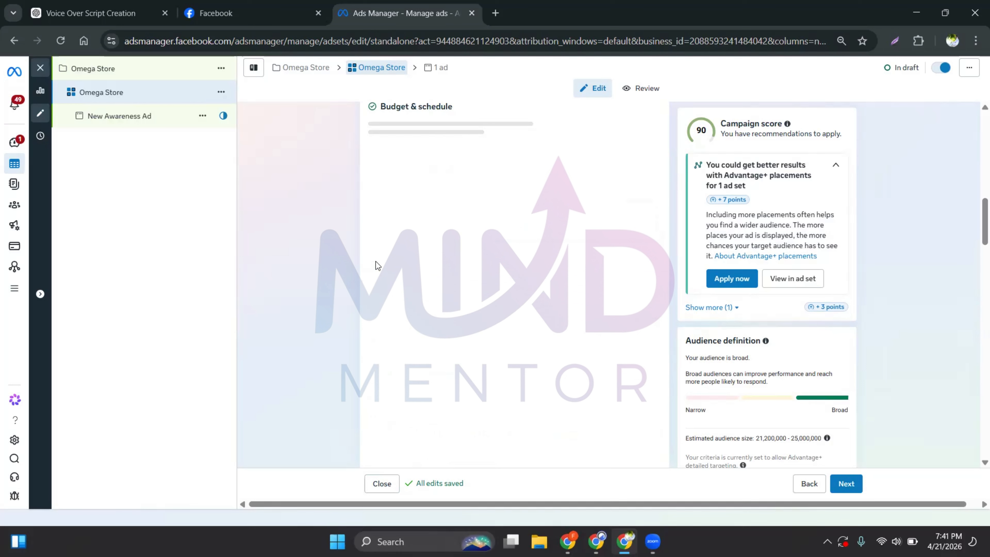
{"action": "scroll", "coordinate": [376, 261], "scroll_direction": "up", "scroll_amount": 6}
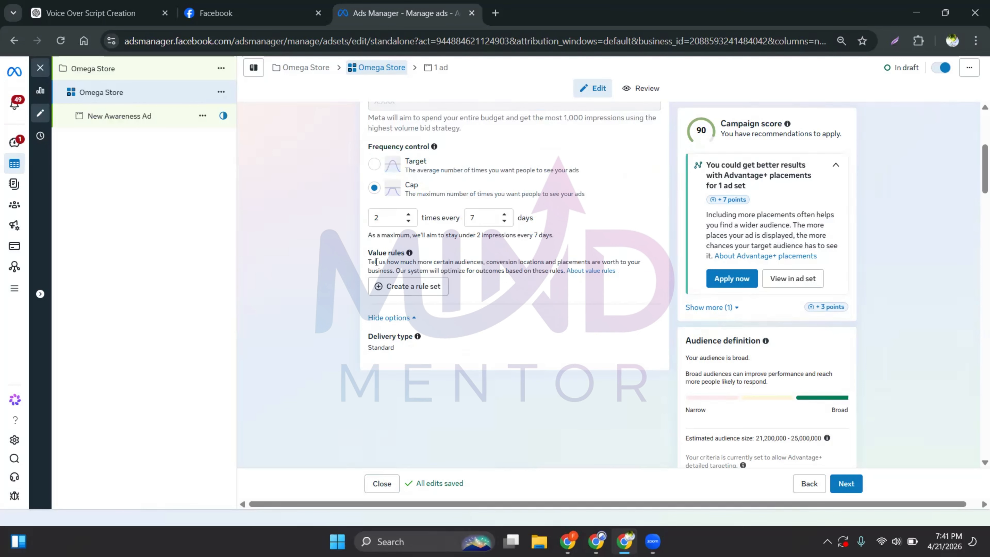
{"action": "scroll", "coordinate": [376, 262], "scroll_direction": "down", "scroll_amount": 3}
{"action": "scroll", "coordinate": [401, 257], "scroll_direction": "down", "scroll_amount": 5}
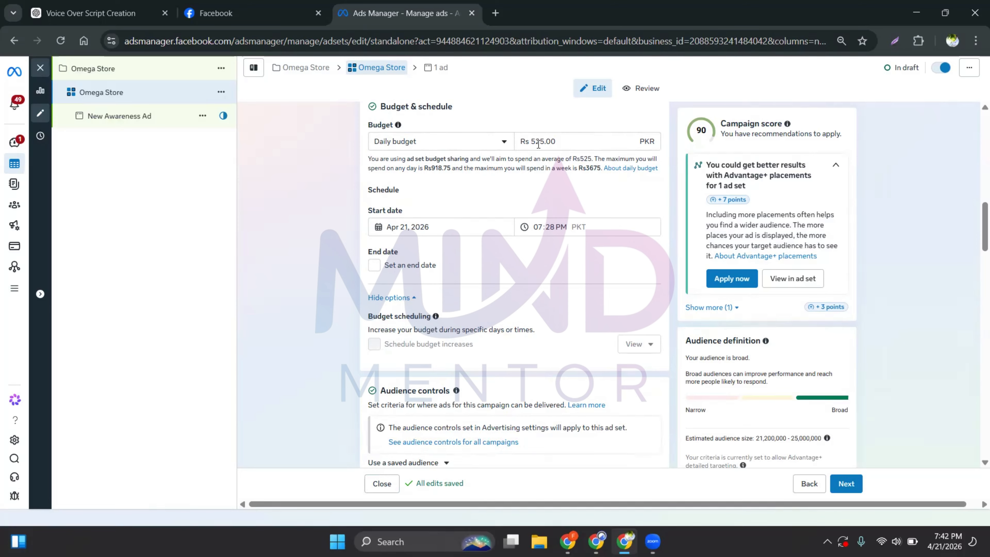
{"action": "left_click", "coordinate": [483, 147]}
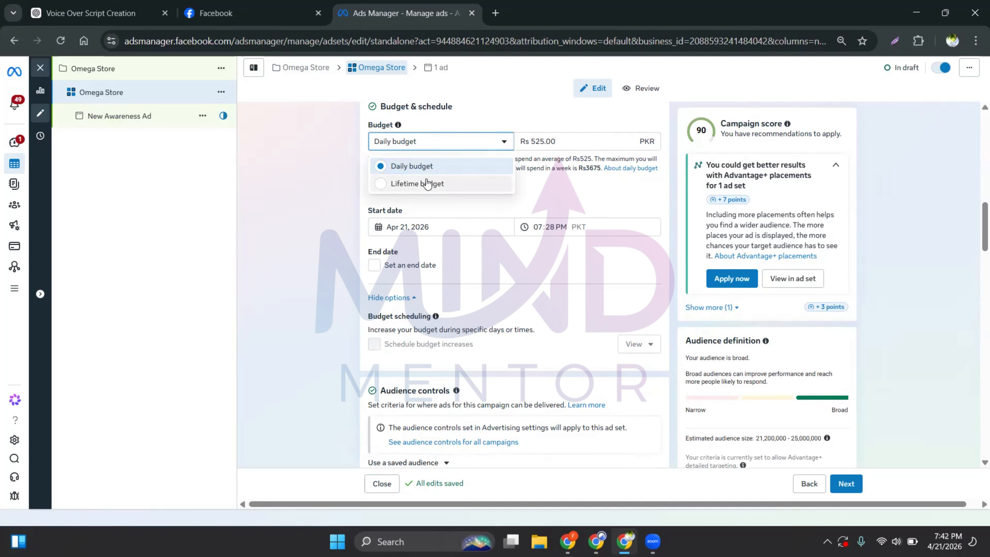
{"action": "left_click", "coordinate": [416, 189]}
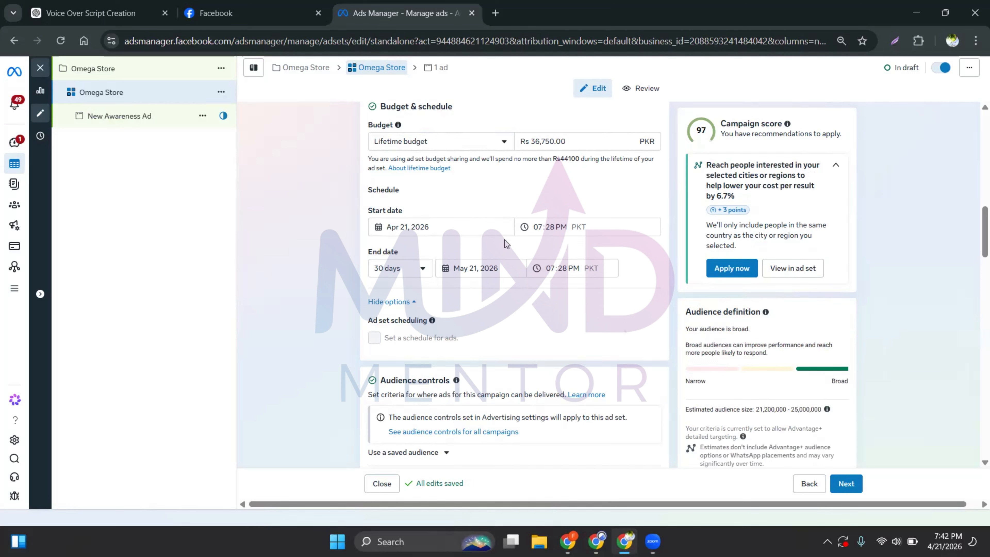
{"action": "left_click", "coordinate": [541, 139]}
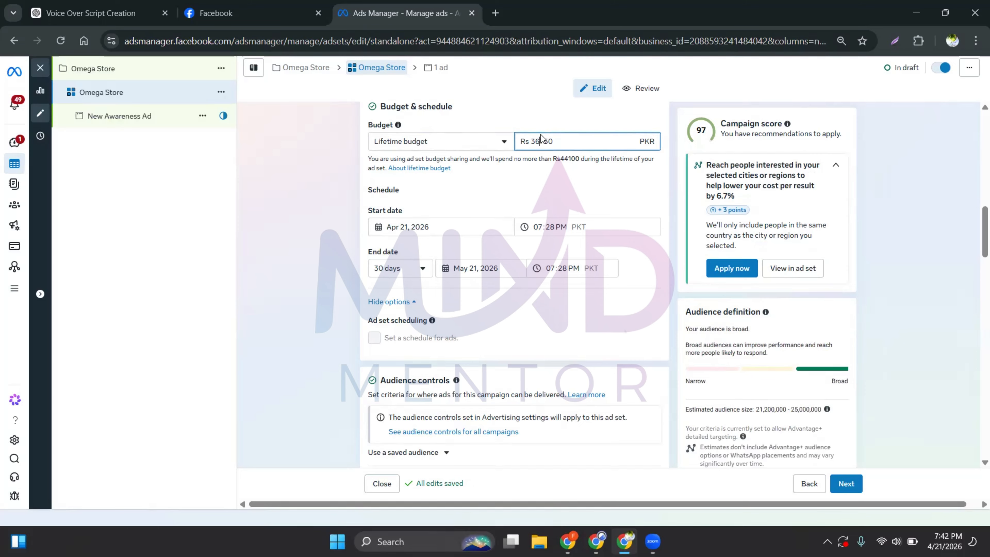
{"action": "double_click", "coordinate": [541, 140]}
{"action": "type", "text": "7000"}
{"action": "left_click", "coordinate": [536, 155]}
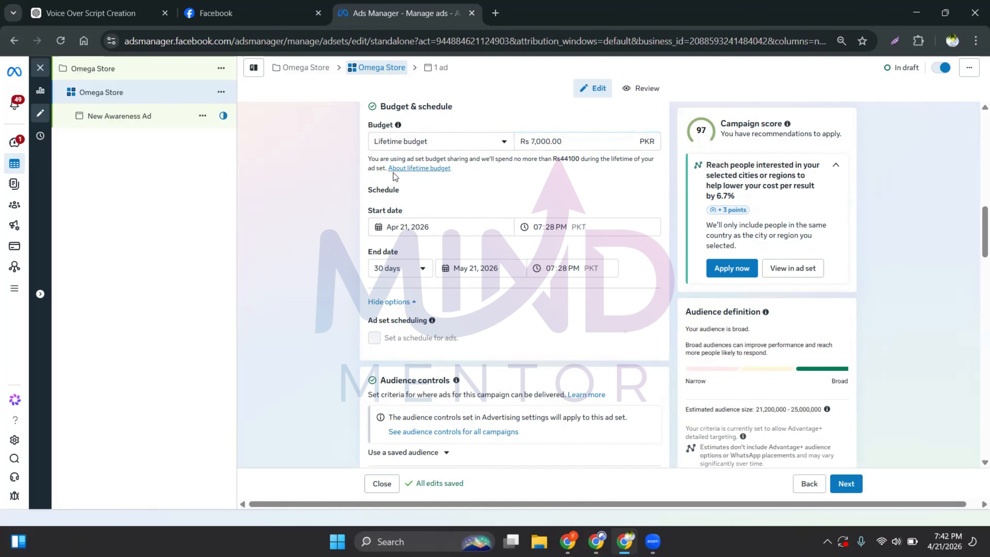
Set the ad set's start time on Apr 21, 2026 to 08:00 PM
{"action": "left_click_drag", "start_coordinate": [367, 233], "coordinate": [401, 231]}
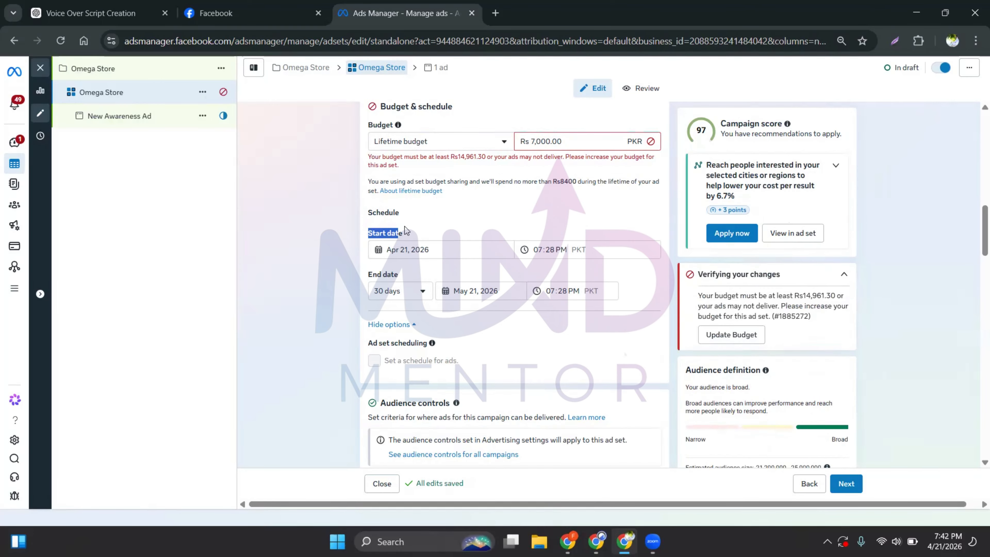
{"action": "left_click_drag", "start_coordinate": [275, 278], "coordinate": [295, 276]}
{"action": "left_click", "coordinate": [538, 248]}
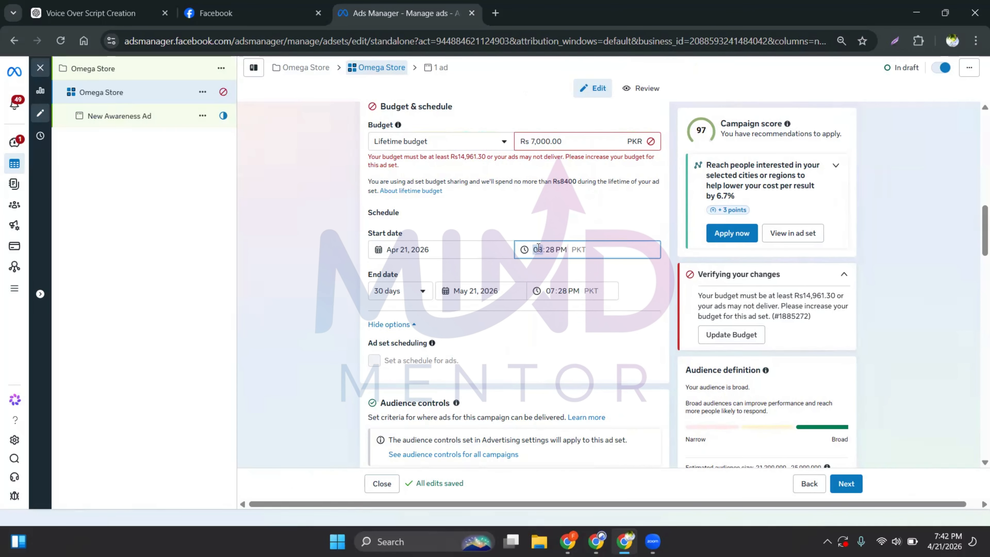
{"action": "type", "text": "8"}
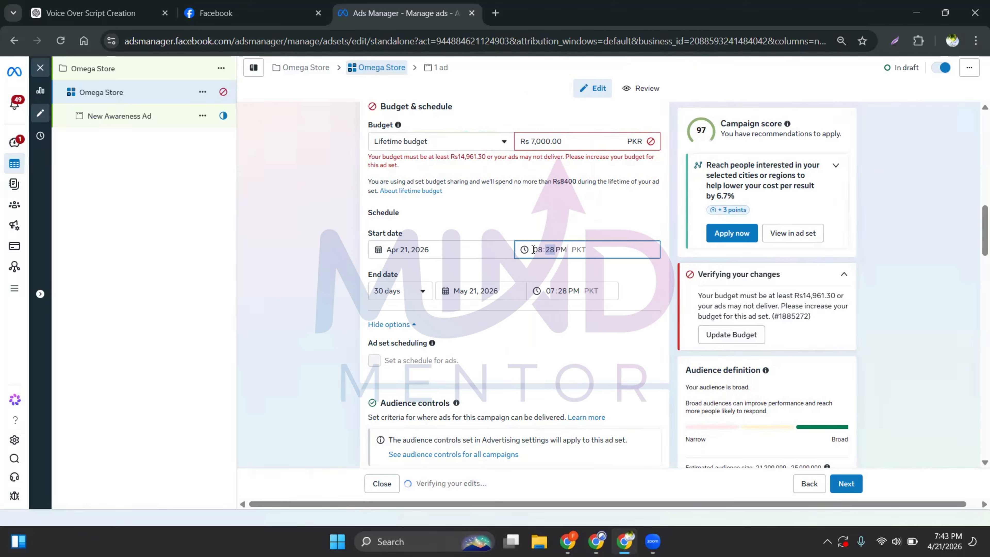
{"action": "left_click", "coordinate": [523, 226]}
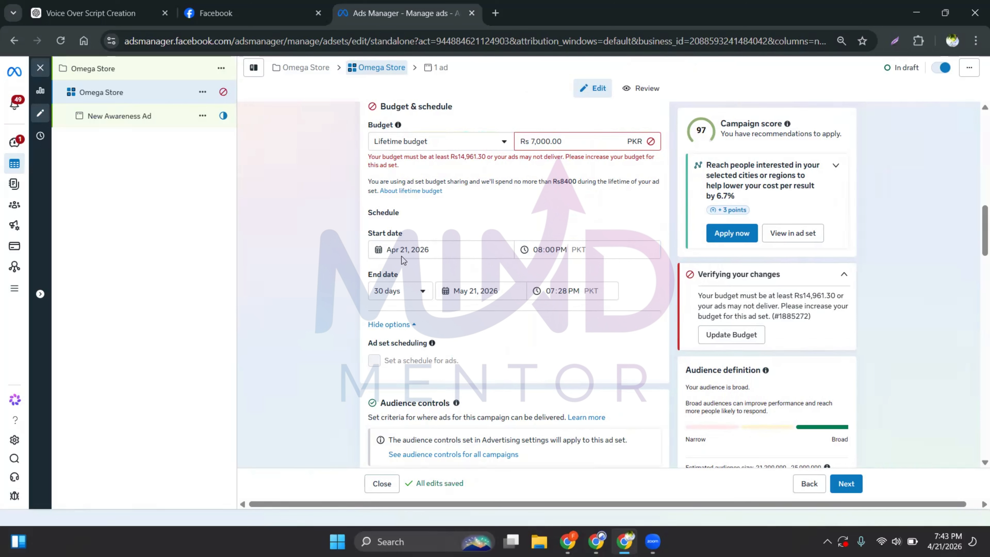
Set the ad set's end date to Apr 28, 2026
{"action": "left_click", "coordinate": [483, 296]}
{"action": "left_click", "coordinate": [452, 314]}
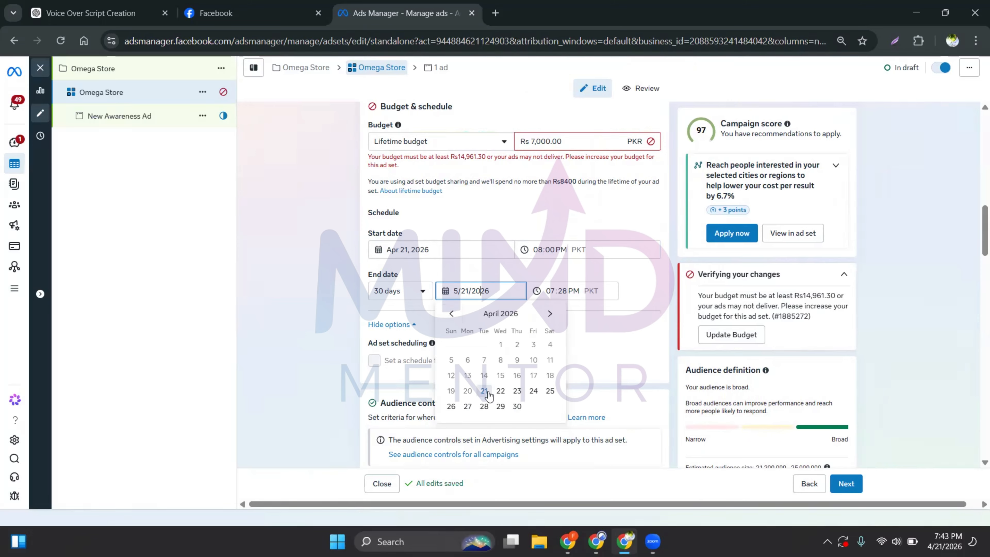
{"action": "left_click", "coordinate": [550, 313]}
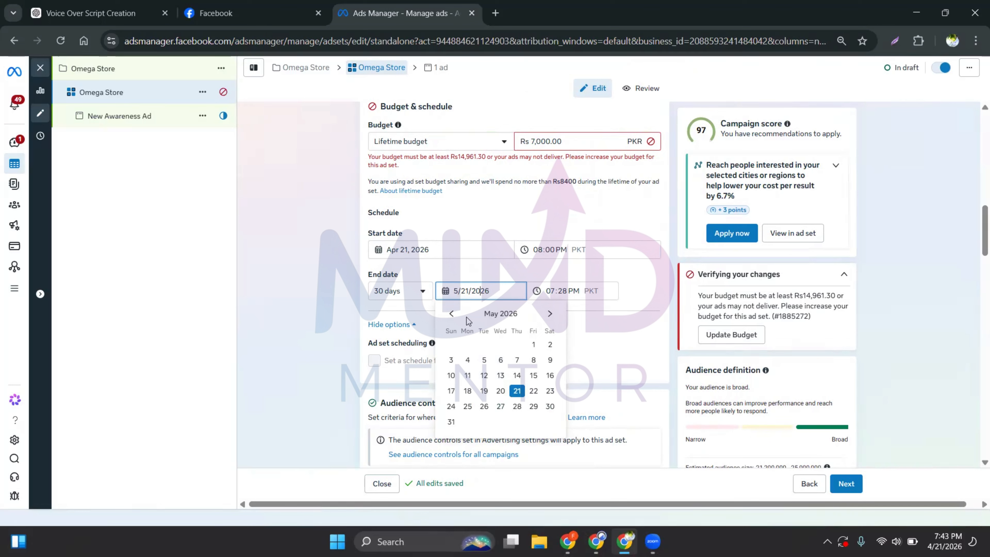
{"action": "left_click", "coordinate": [452, 314]}
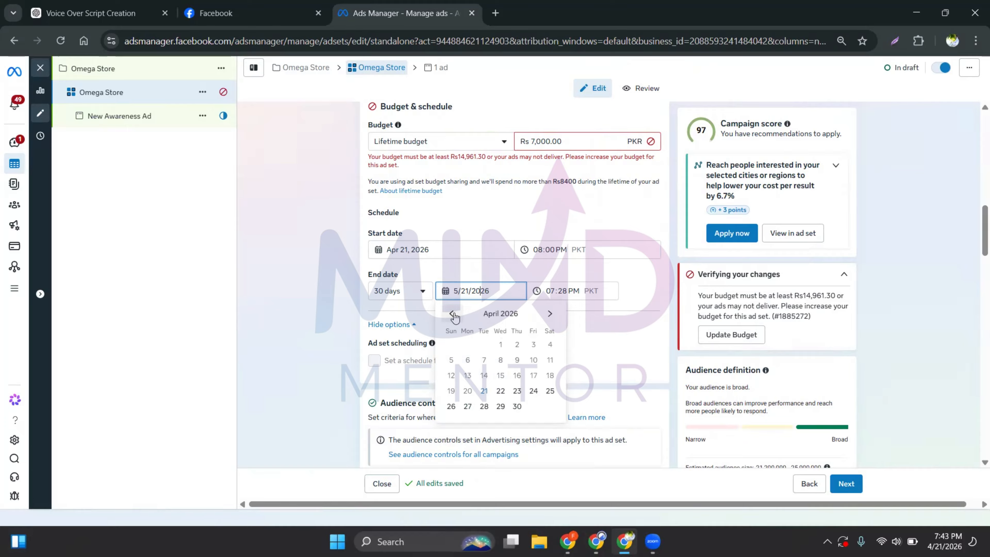
{"action": "left_click", "coordinate": [482, 270]}
{"action": "left_click", "coordinate": [472, 291]}
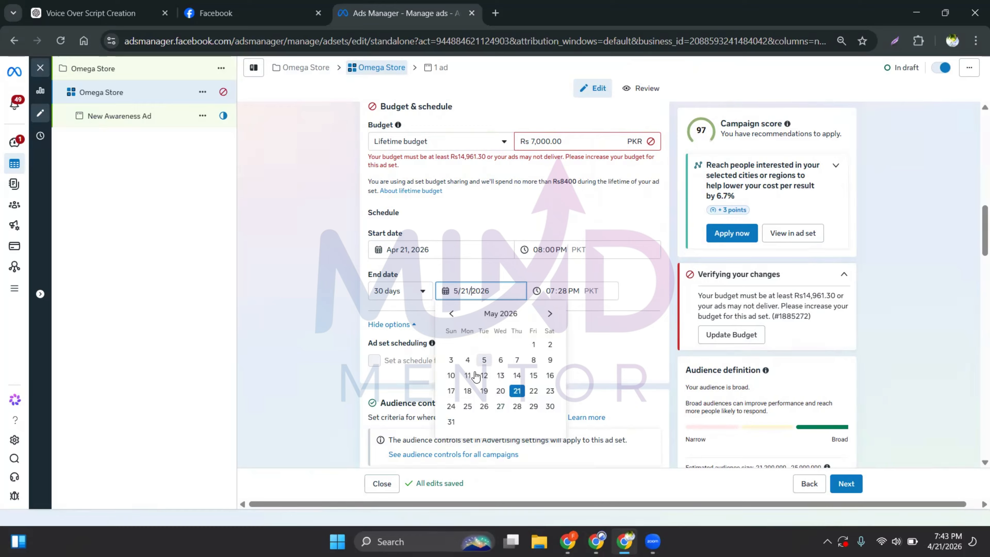
{"action": "left_click", "coordinate": [452, 314]}
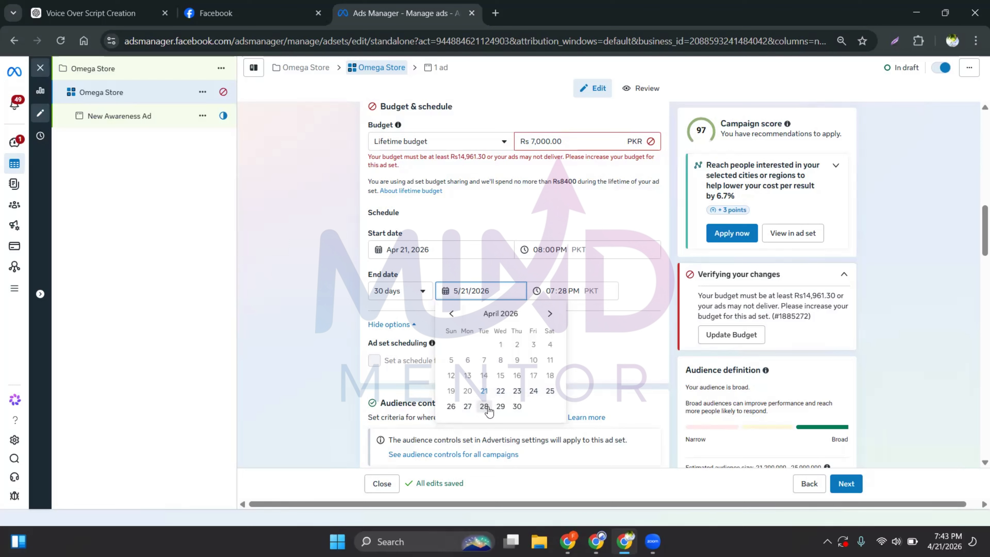
{"action": "left_click", "coordinate": [486, 406]}
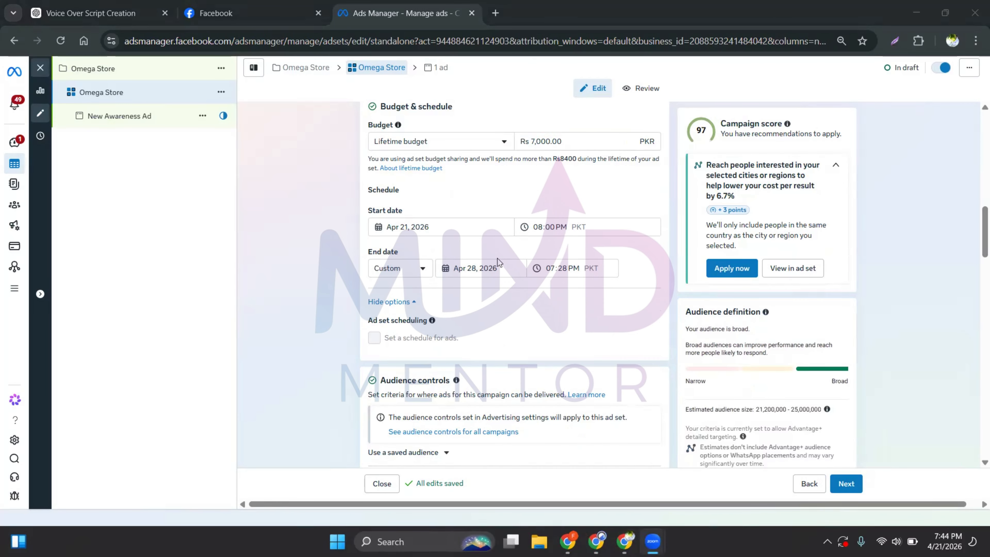
Set the ad set's end time to 07:00 PM
{"action": "left_click", "coordinate": [552, 268]}
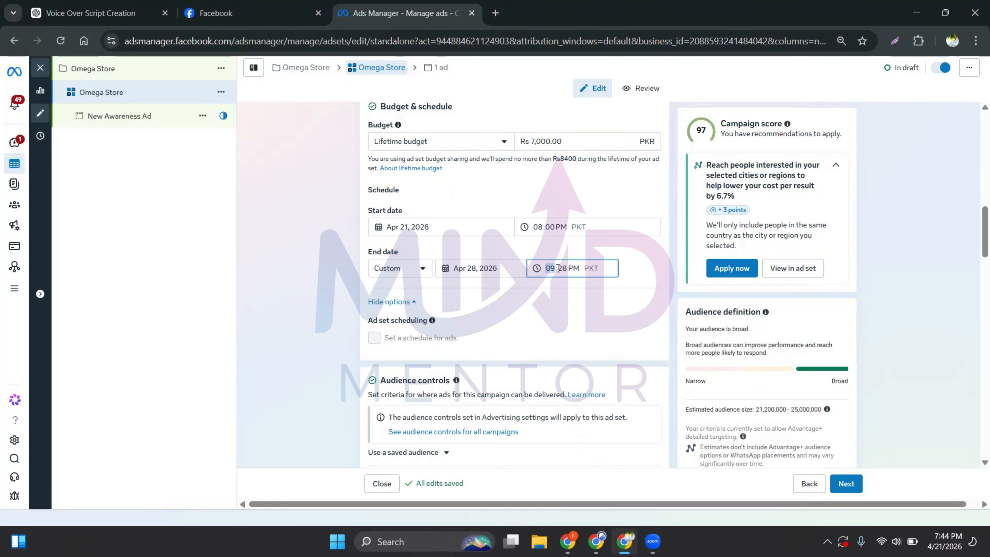
{"action": "type", "text": "07"}
{"action": "left_click", "coordinate": [539, 244]}
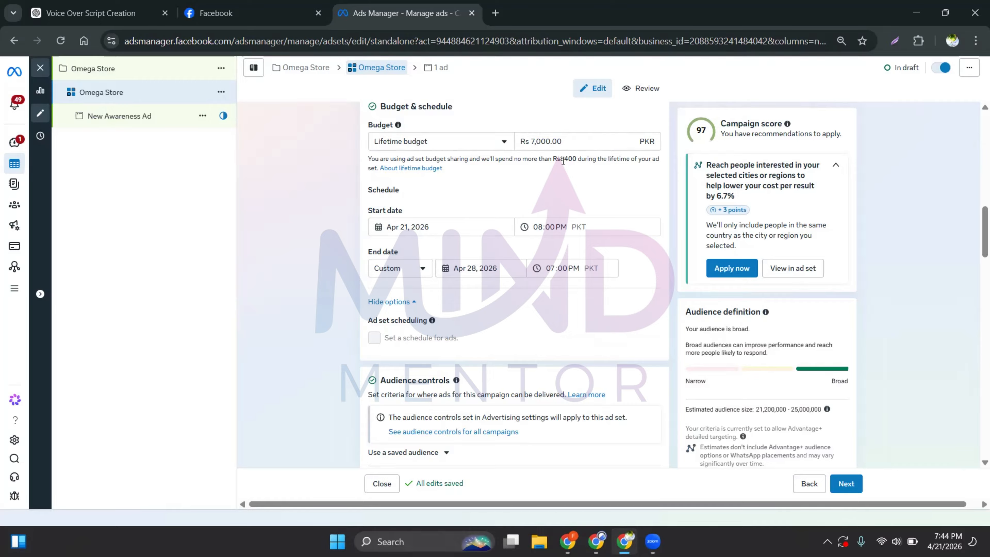
Copy the ad set's name, proceed to the ad level and rename the ad Omega Store
{"action": "scroll", "coordinate": [553, 297], "scroll_direction": "up", "scroll_amount": 10}
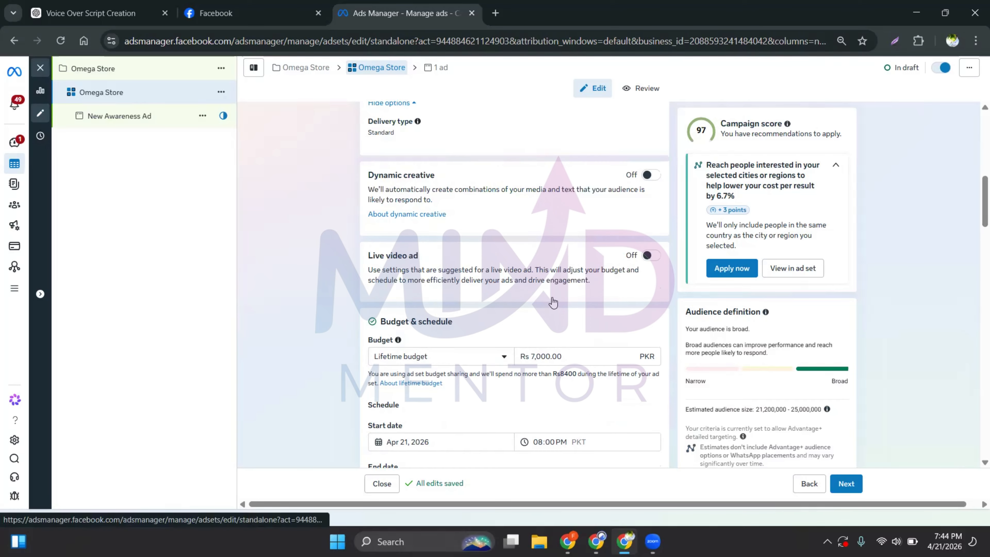
{"action": "left_click", "coordinate": [405, 145]}
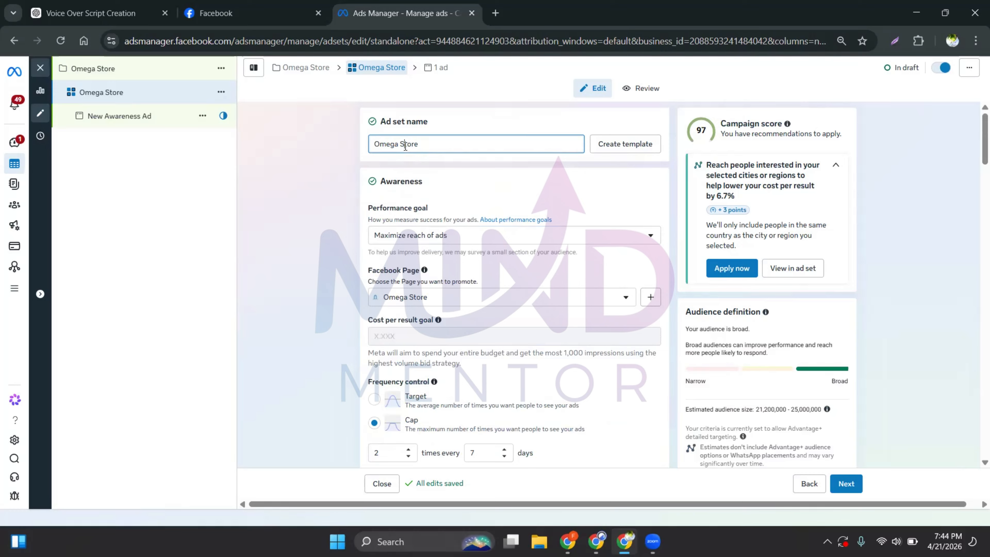
{"action": "key", "text": "ctrl+a"}
{"action": "key", "text": "ctrl+c"}
{"action": "left_click", "coordinate": [124, 130]}
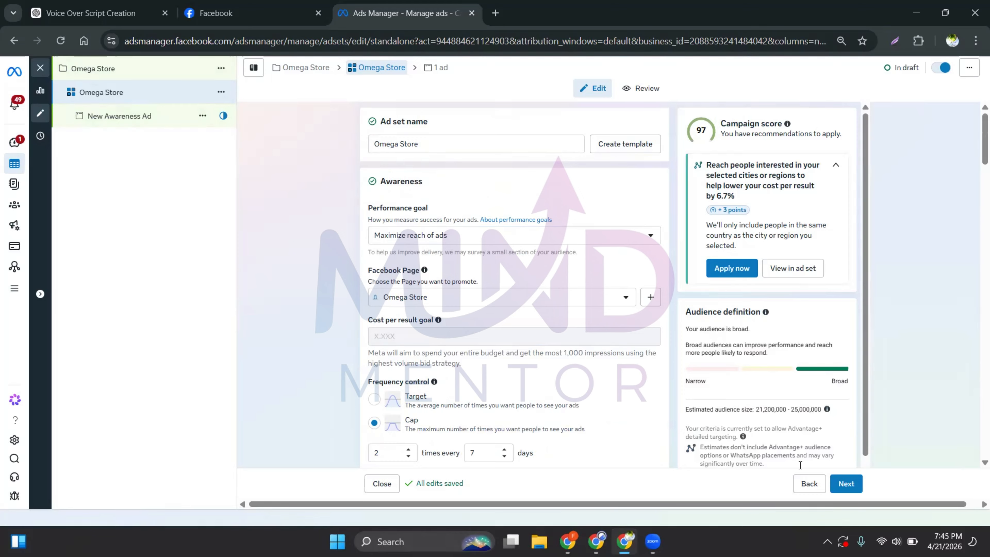
{"action": "left_click", "coordinate": [853, 486]}
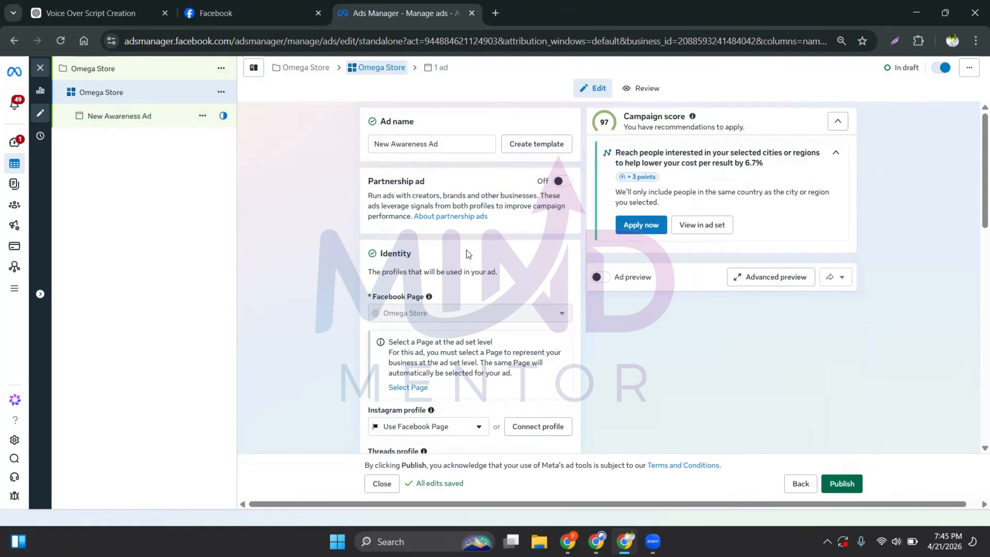
{"action": "left_click", "coordinate": [427, 143]}
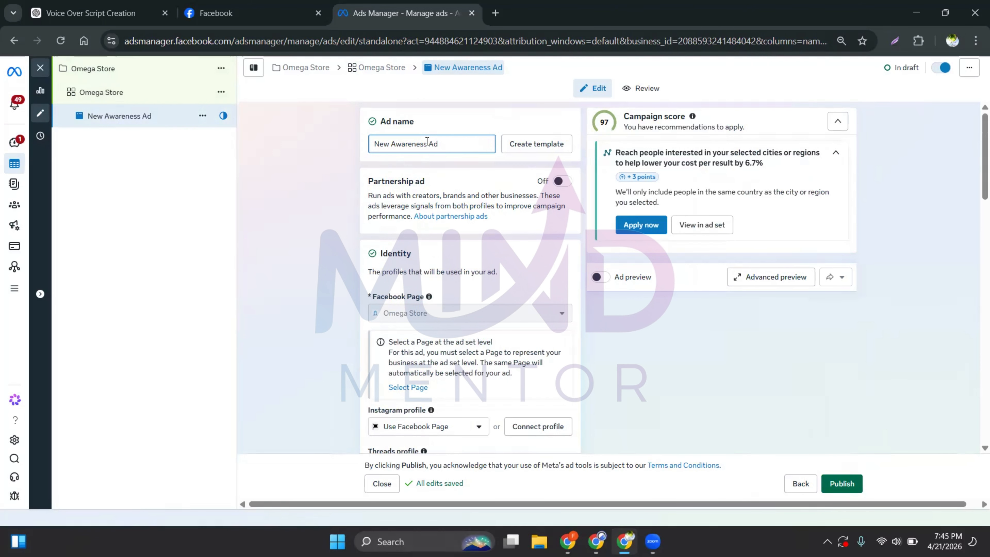
{"action": "key", "text": "ctrl+a"}
{"action": "key", "text": "ctrl+v"}
{"action": "left_click", "coordinate": [301, 163]}
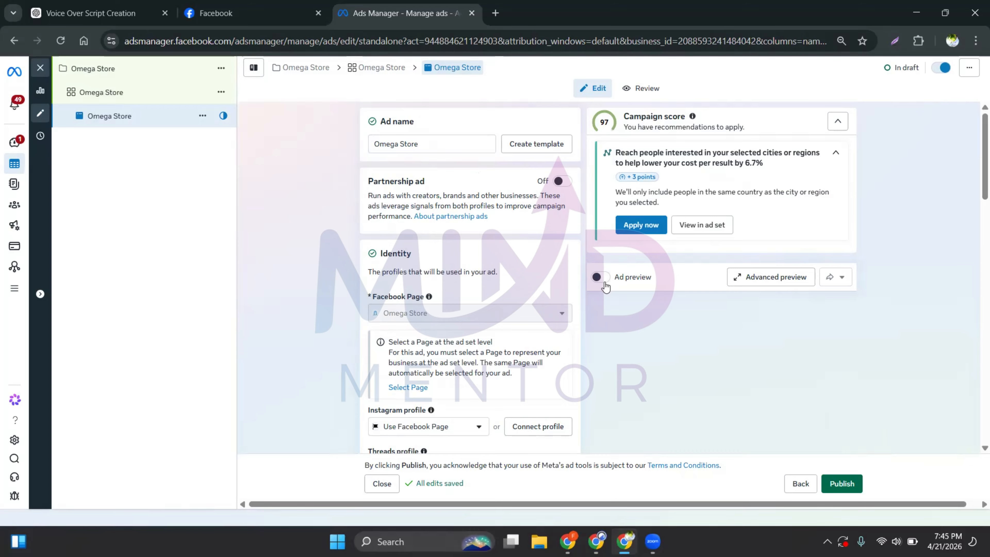
Turn on the ad preview for the Omega Store ad
{"action": "left_click_drag", "start_coordinate": [625, 281], "coordinate": [662, 284]}
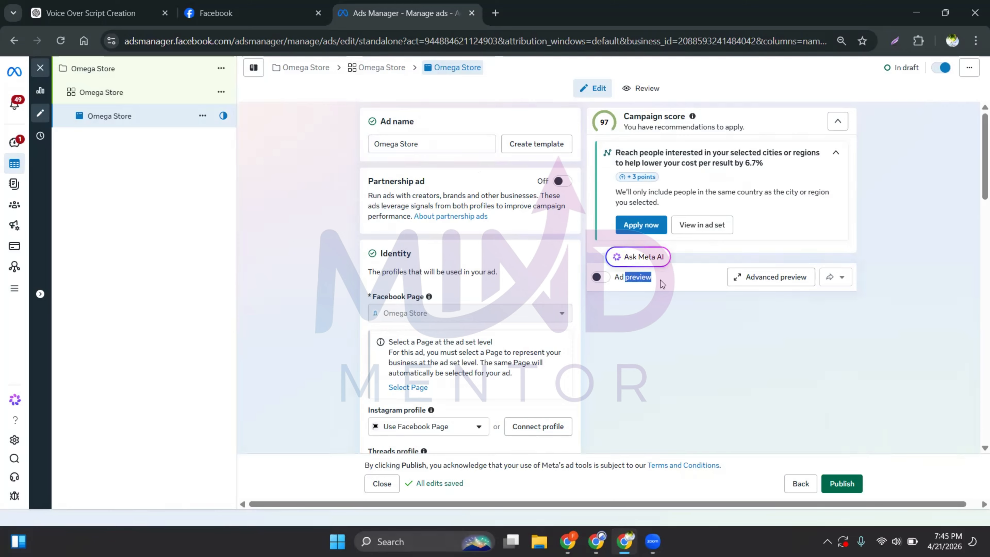
{"action": "left_click", "coordinate": [600, 277]}
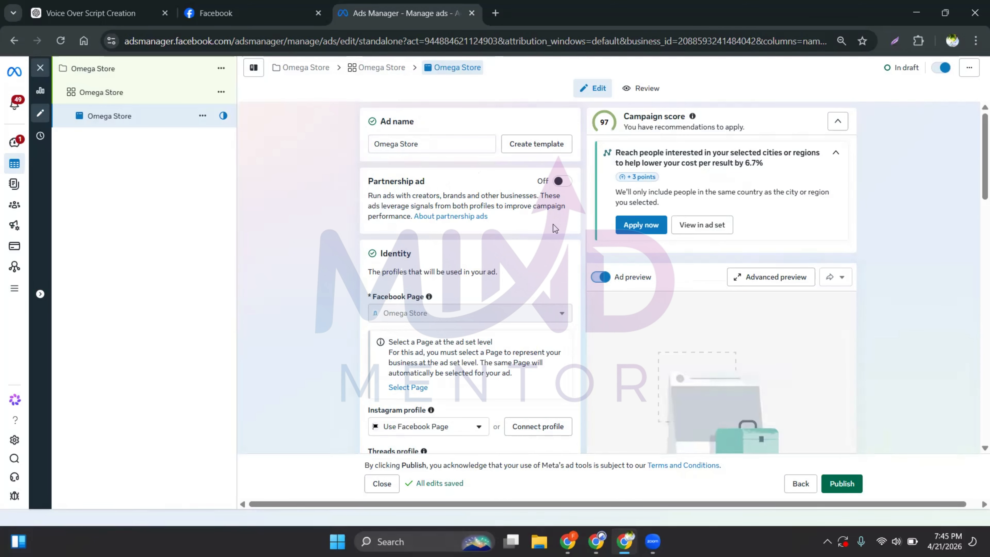
{"action": "scroll", "coordinate": [680, 319], "scroll_direction": "down", "scroll_amount": 2}
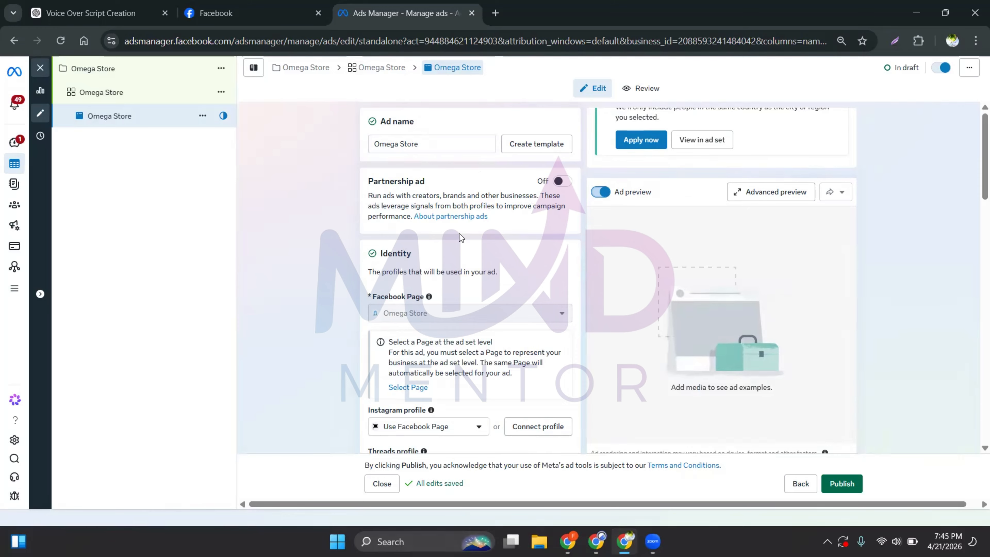
{"action": "scroll", "coordinate": [362, 252], "scroll_direction": "down", "scroll_amount": 1}
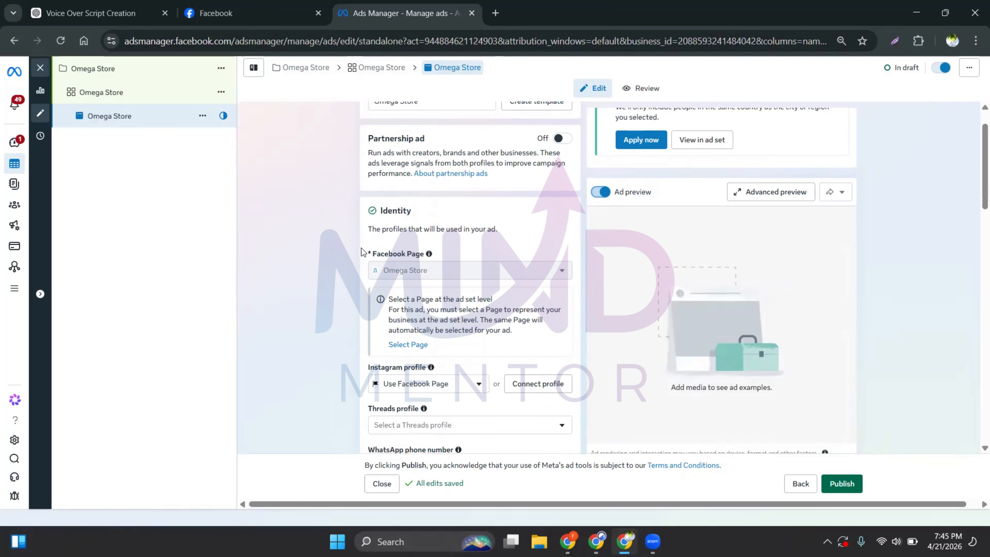
Examine the ad's Identity options for Facebook Page, Instagram profile, Threads profile and WhatsApp phone number, keeping Use Facebook Page for Instagram
{"action": "left_click_drag", "start_coordinate": [362, 249], "coordinate": [339, 265]}
{"action": "left_click", "coordinate": [399, 264]}
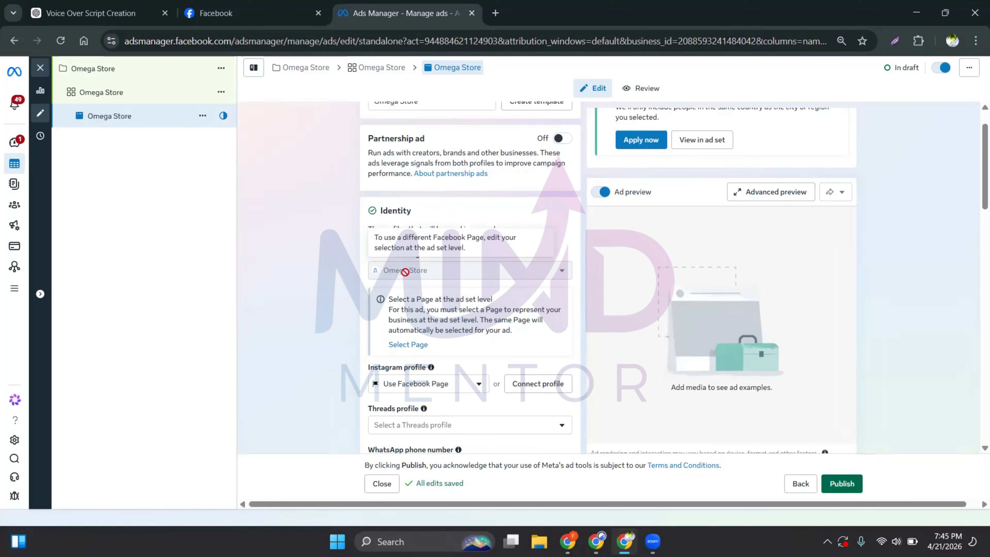
{"action": "scroll", "coordinate": [405, 272], "scroll_direction": "down", "scroll_amount": 2}
{"action": "scroll", "coordinate": [397, 228], "scroll_direction": "down", "scroll_amount": 3}
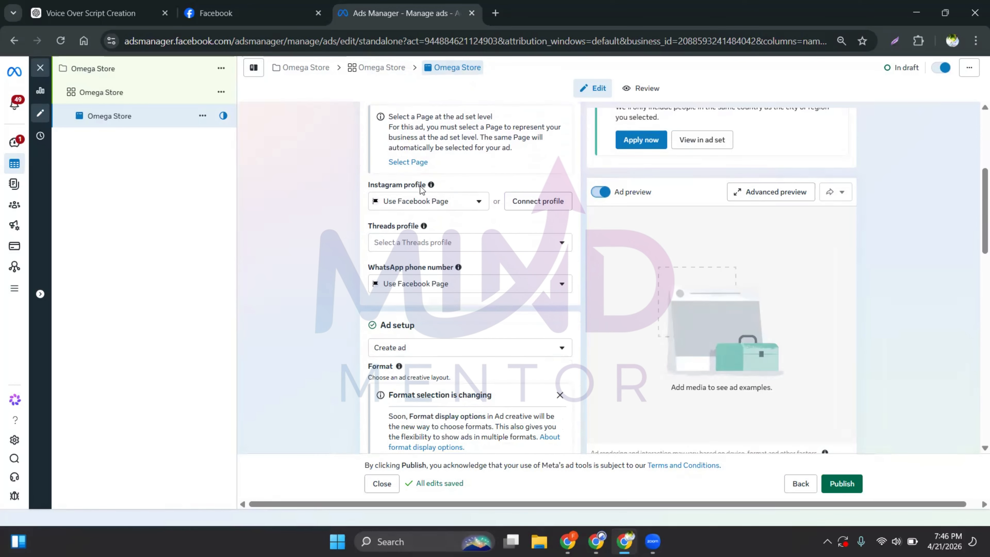
{"action": "left_click", "coordinate": [467, 209]}
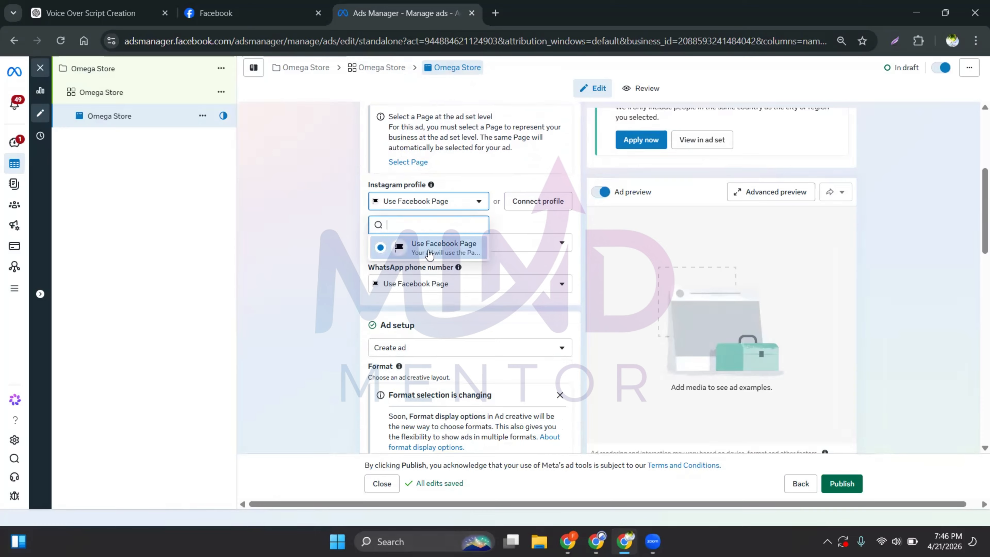
{"action": "left_click", "coordinate": [383, 255]}
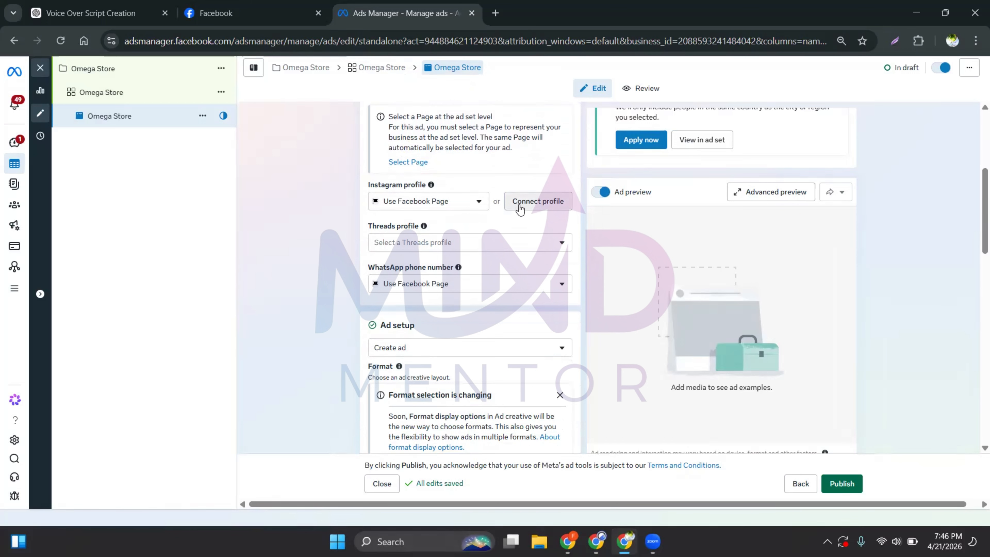
{"action": "left_click", "coordinate": [520, 246]}
{"action": "left_click", "coordinate": [520, 246]}
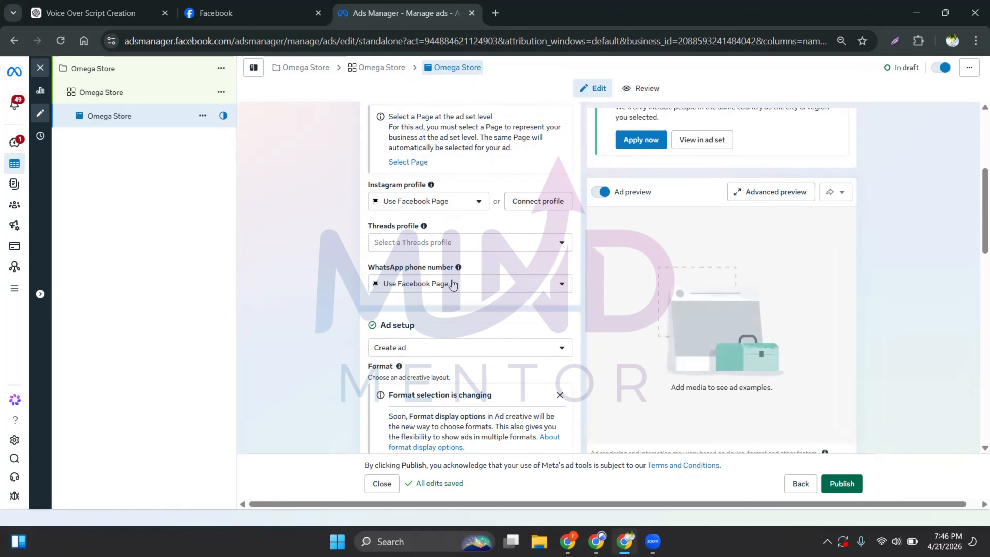
{"action": "left_click", "coordinate": [452, 285]}
{"action": "left_click", "coordinate": [452, 284]}
{"action": "scroll", "coordinate": [340, 287], "scroll_direction": "down", "scroll_amount": 2}
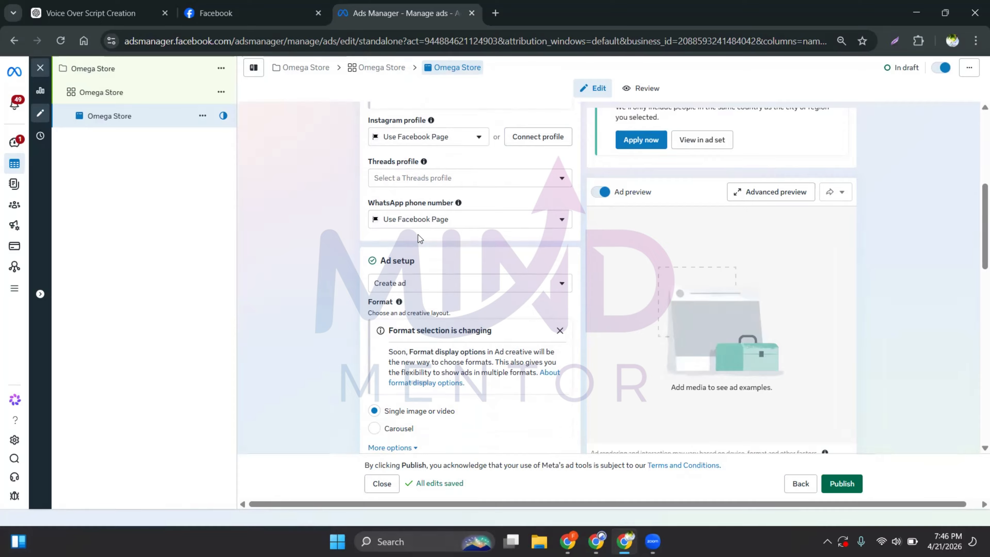
Set up an image ad creative by uploading Whisk_545cb7368e5fbdcb60244f8e2e9e3440dr from Downloads and continue with it as the ad's media
{"action": "scroll", "coordinate": [400, 286], "scroll_direction": "down", "scroll_amount": 1}
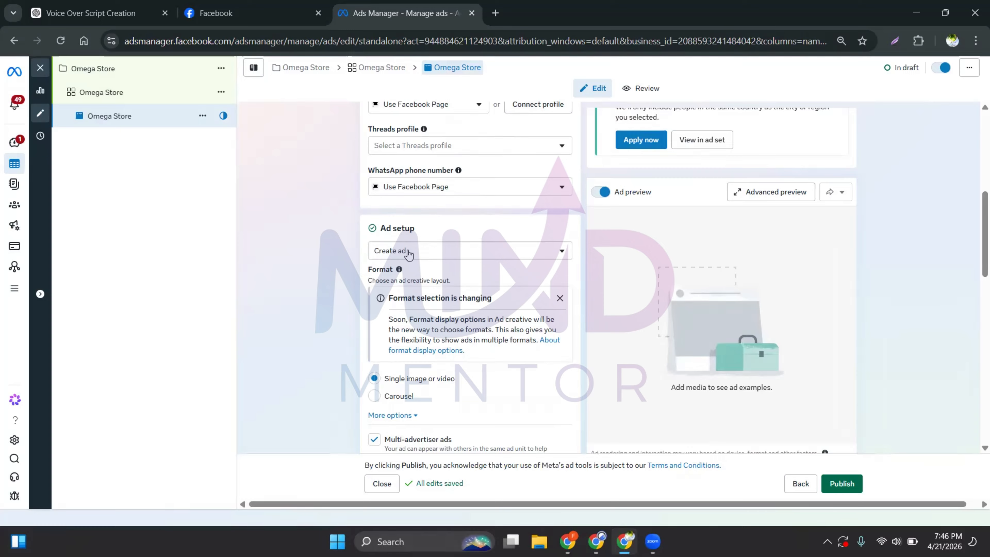
{"action": "scroll", "coordinate": [414, 277], "scroll_direction": "down", "scroll_amount": 3}
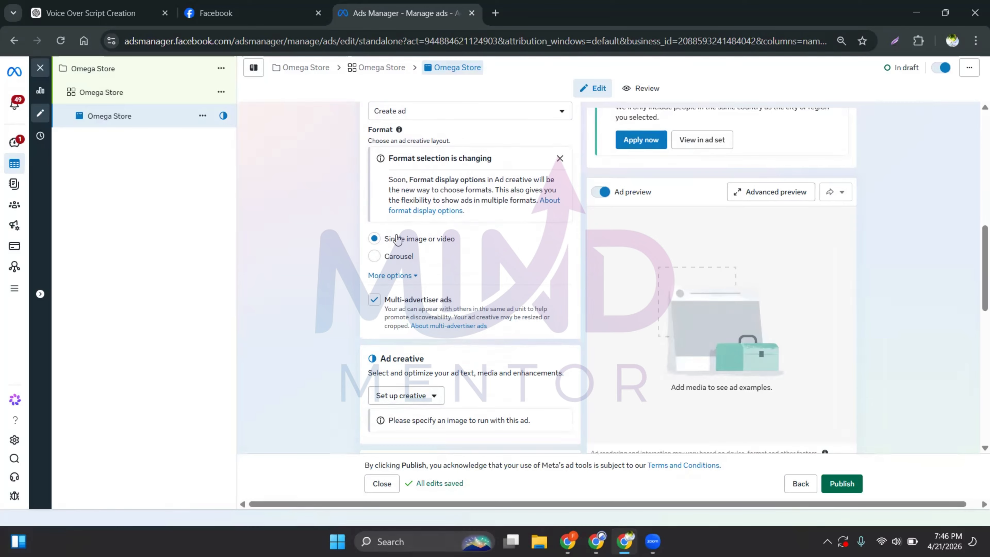
{"action": "left_click", "coordinate": [398, 403]}
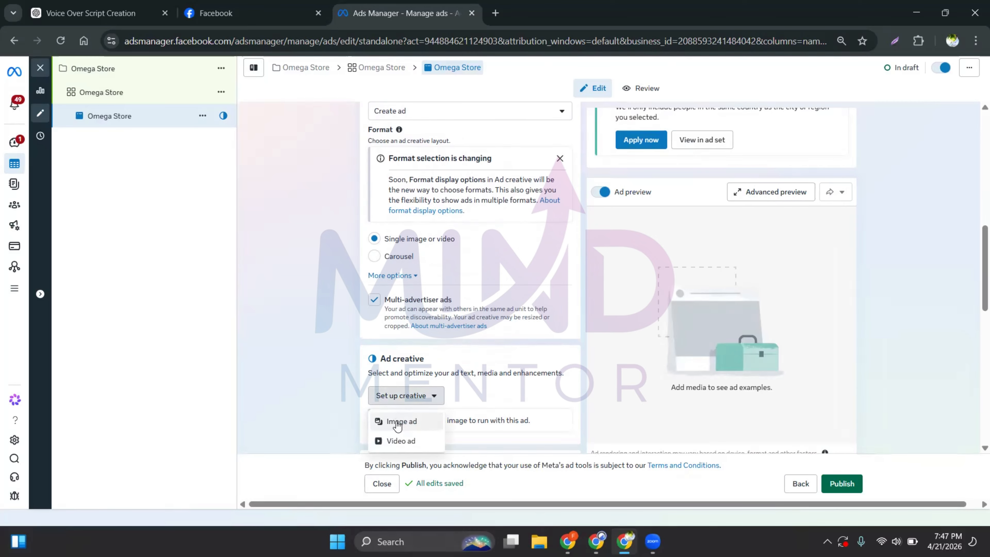
{"action": "left_click", "coordinate": [398, 423]}
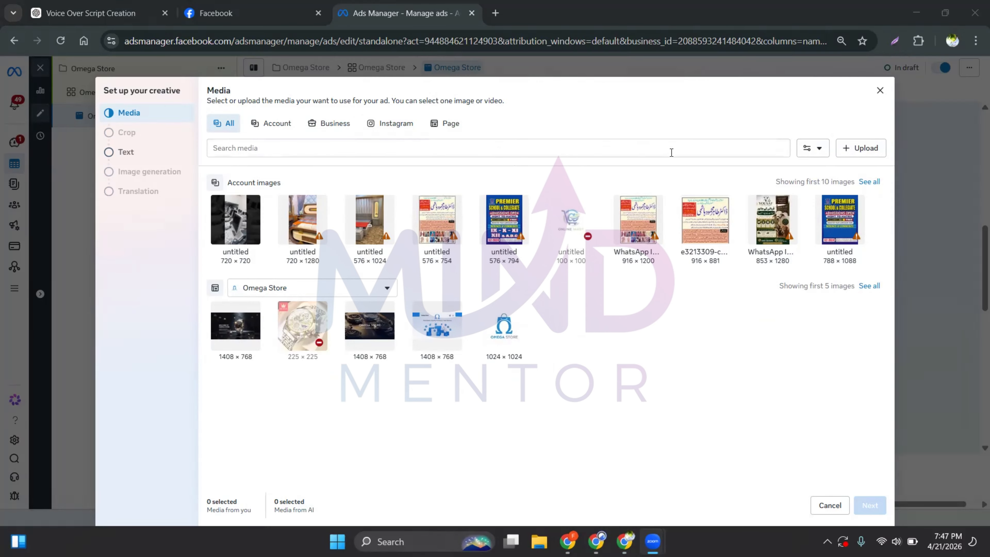
{"action": "left_click", "coordinate": [854, 155]}
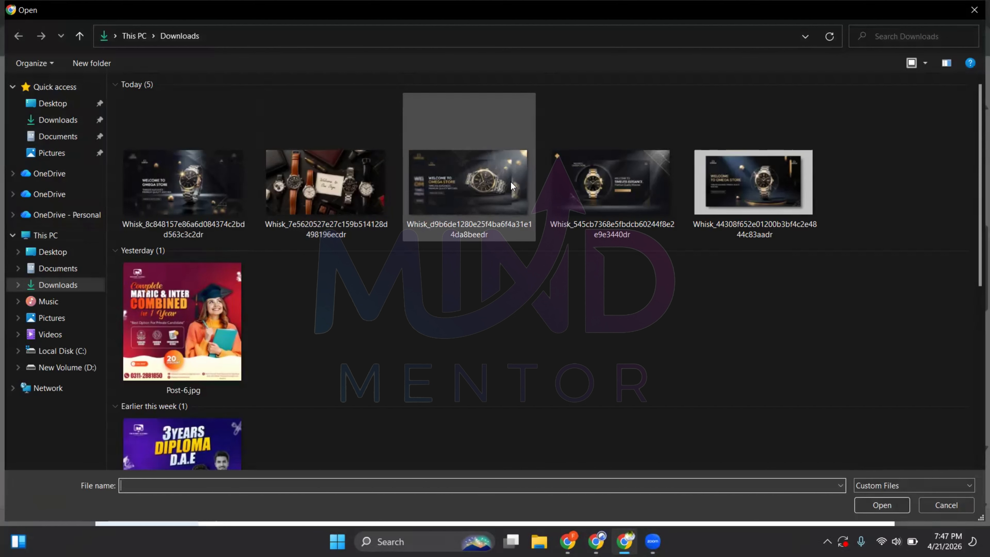
{"action": "left_click", "coordinate": [570, 229]}
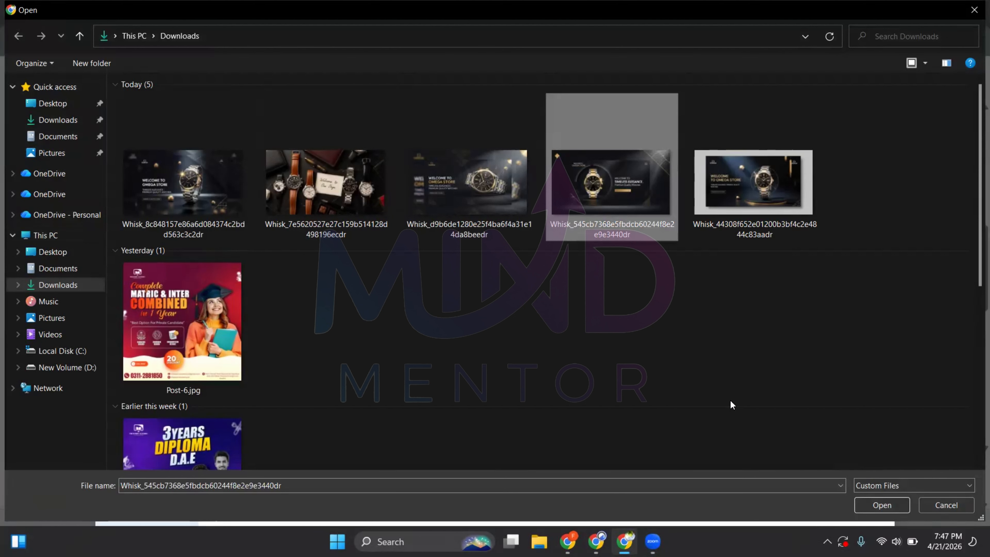
{"action": "left_click", "coordinate": [879, 504]}
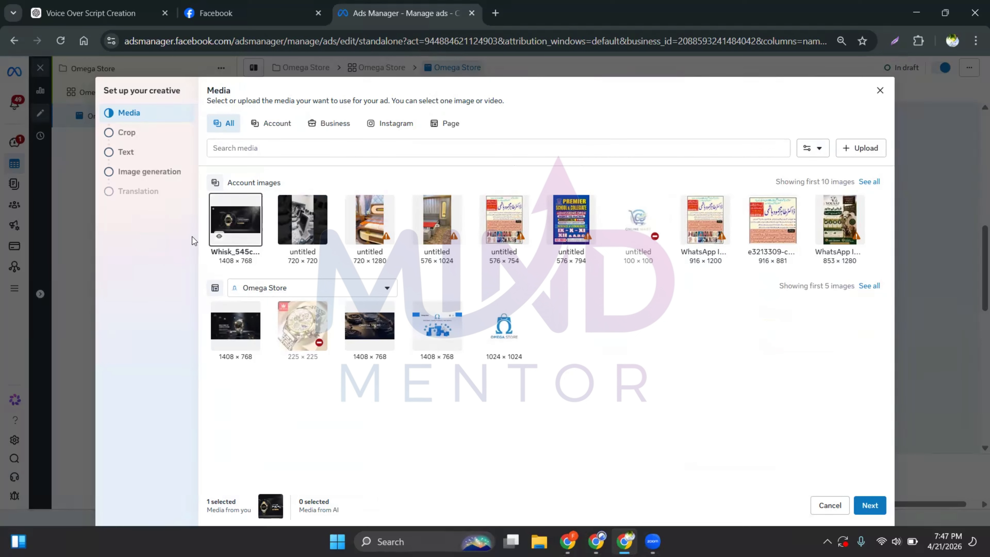
{"action": "left_click", "coordinate": [882, 501]}
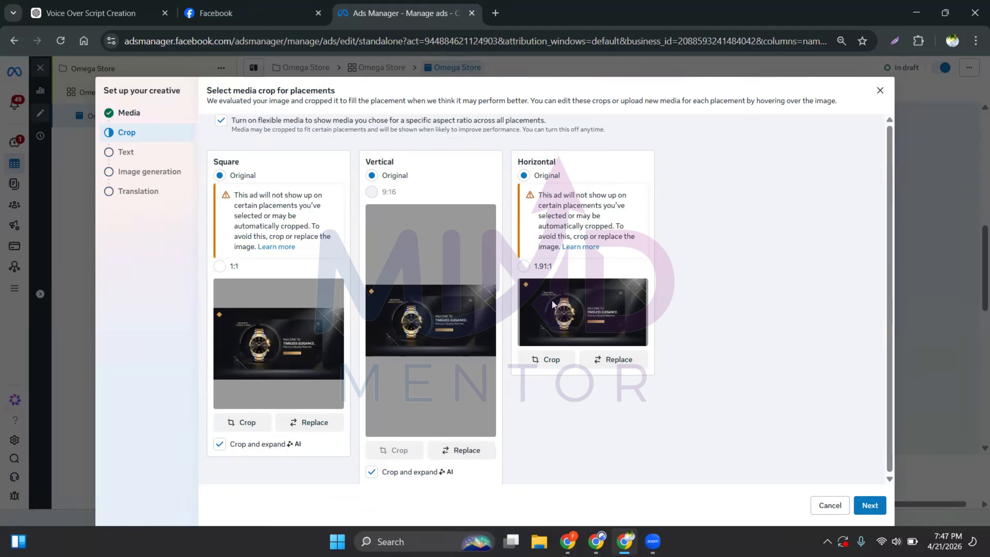
Crop the horizontal placement to 1.91:1, keep the square placement at Original, and continue past the empty primary text stage
{"action": "left_click", "coordinate": [521, 268]}
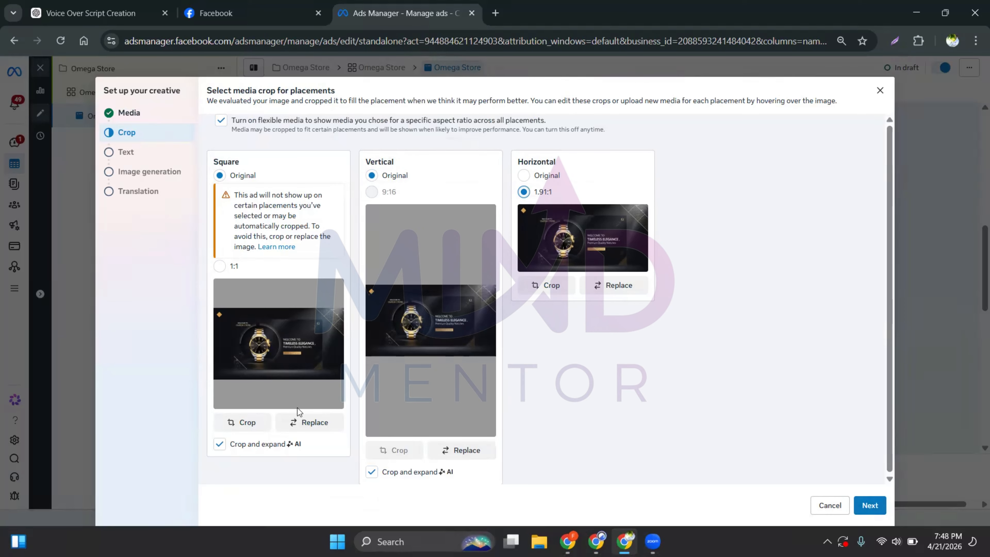
{"action": "left_click", "coordinate": [220, 266]}
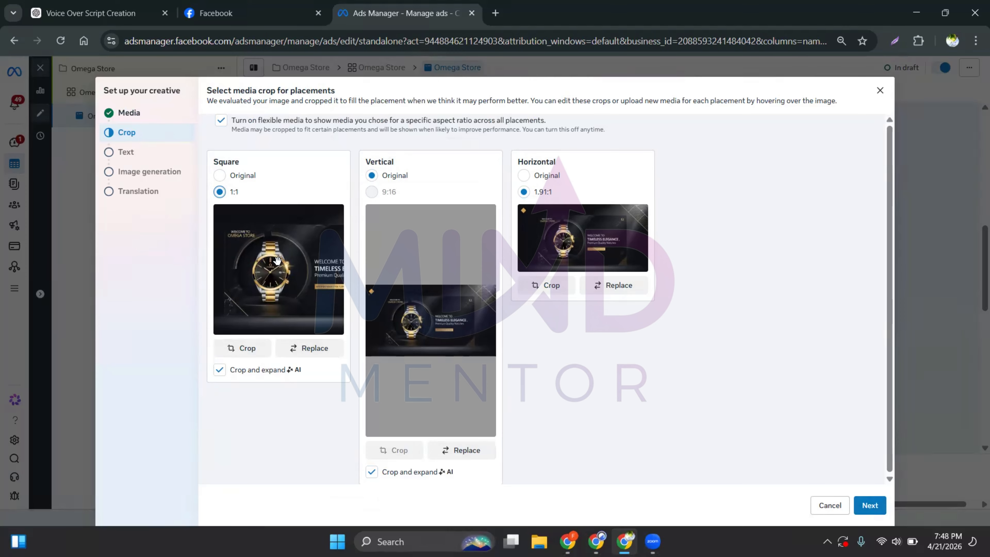
{"action": "left_click", "coordinate": [219, 175]}
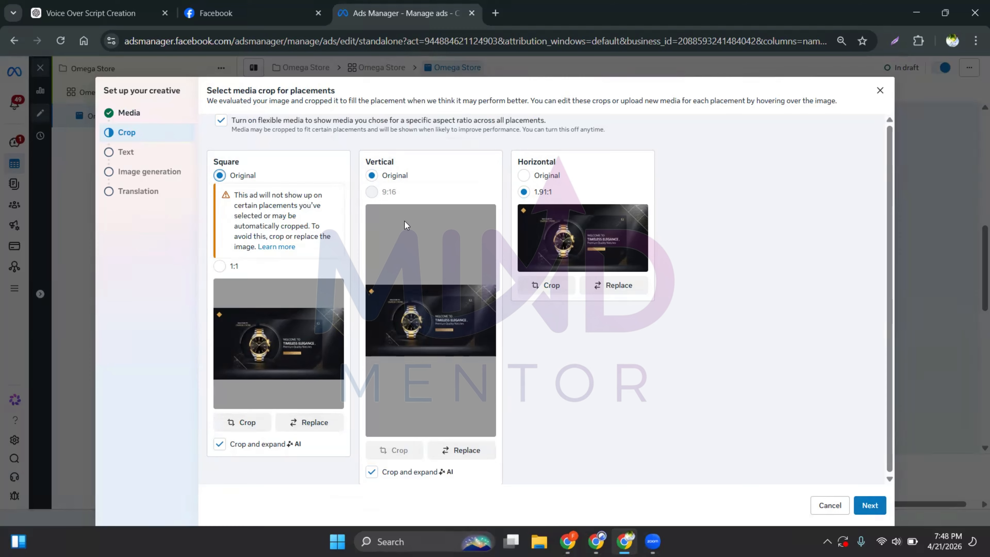
{"action": "left_click", "coordinate": [523, 175]}
{"action": "left_click", "coordinate": [544, 266]}
{"action": "left_click", "coordinate": [870, 507]}
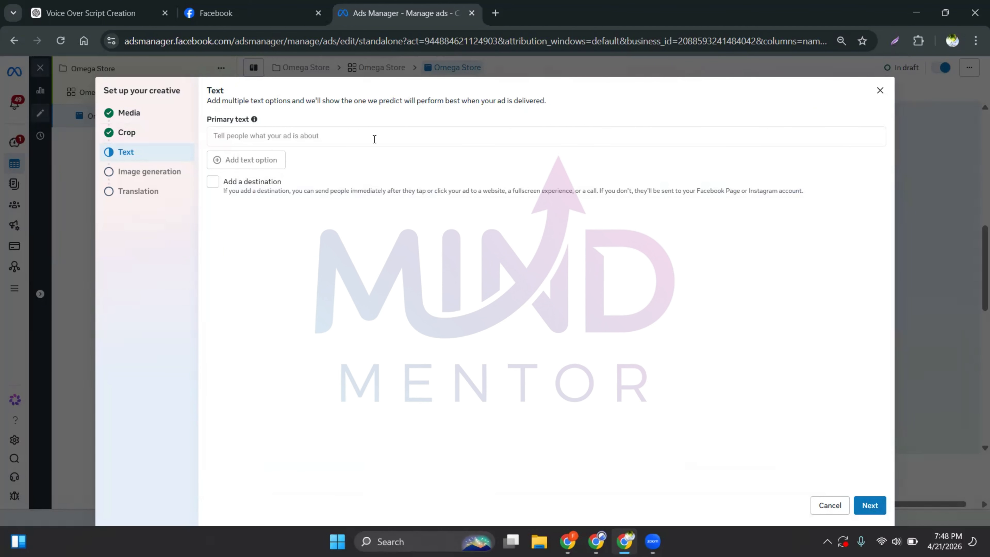
{"action": "left_click", "coordinate": [866, 507]}
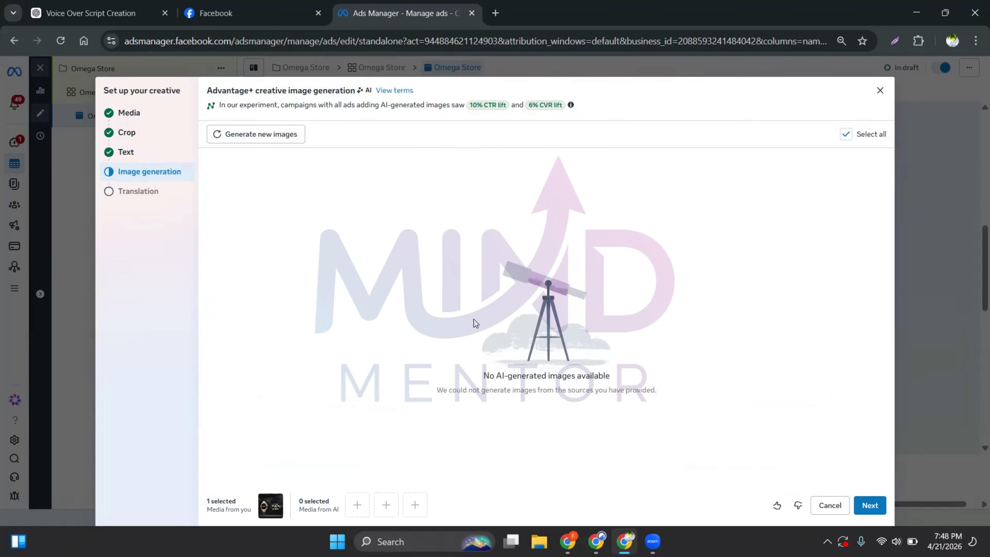
Try to generate new Advantage+ creative images from the uploaded media
{"action": "left_click", "coordinate": [237, 137]}
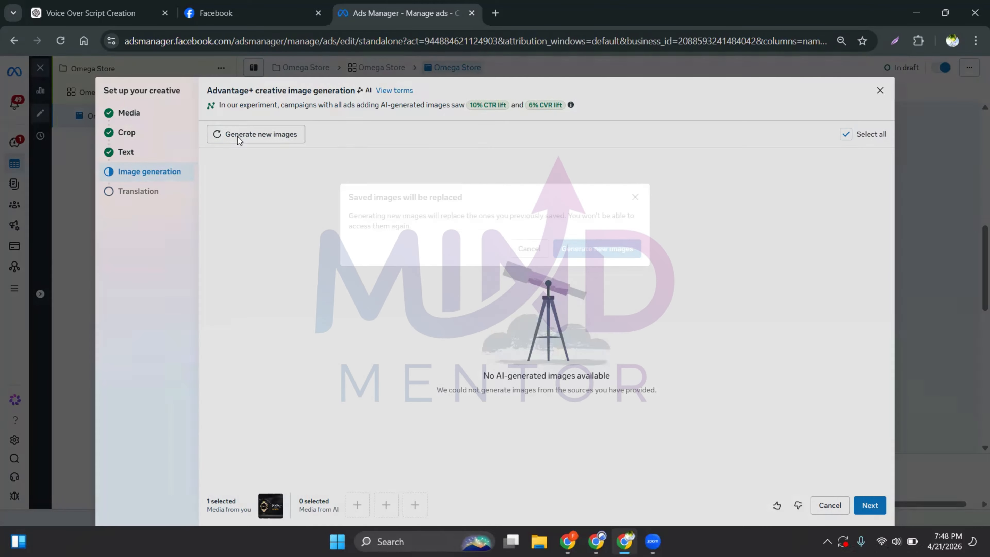
{"action": "left_click", "coordinate": [592, 249]}
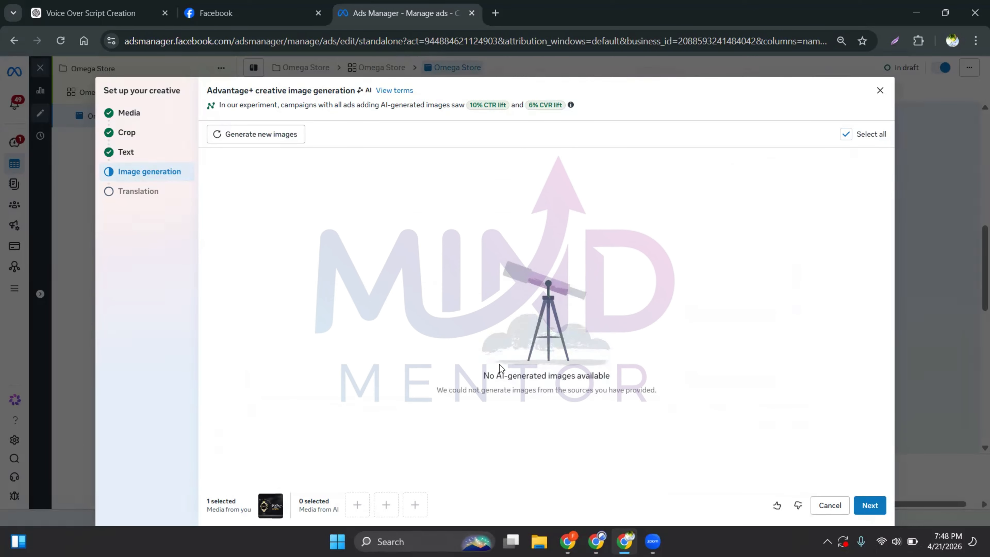
{"action": "left_click_drag", "start_coordinate": [431, 392], "coordinate": [606, 411]}
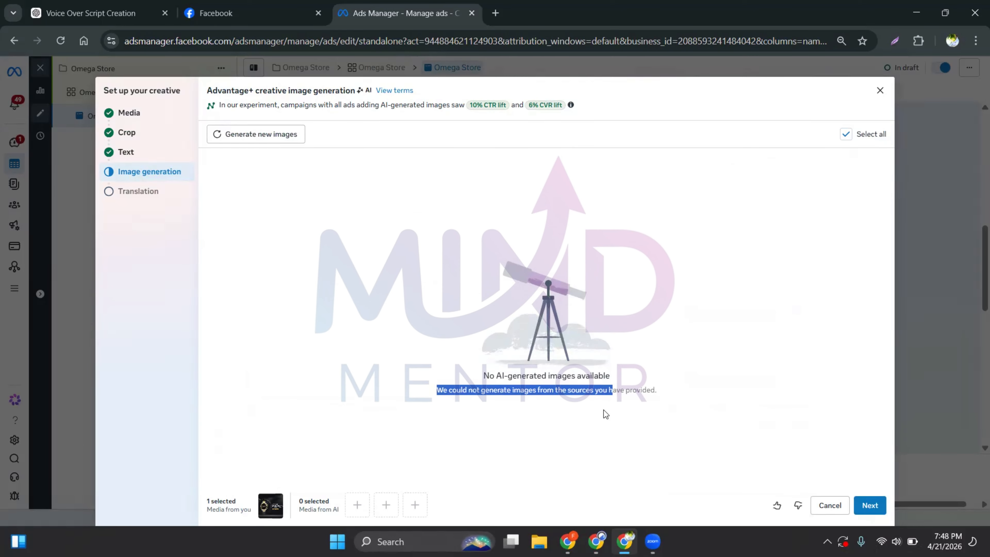
{"action": "left_click", "coordinate": [489, 280]}
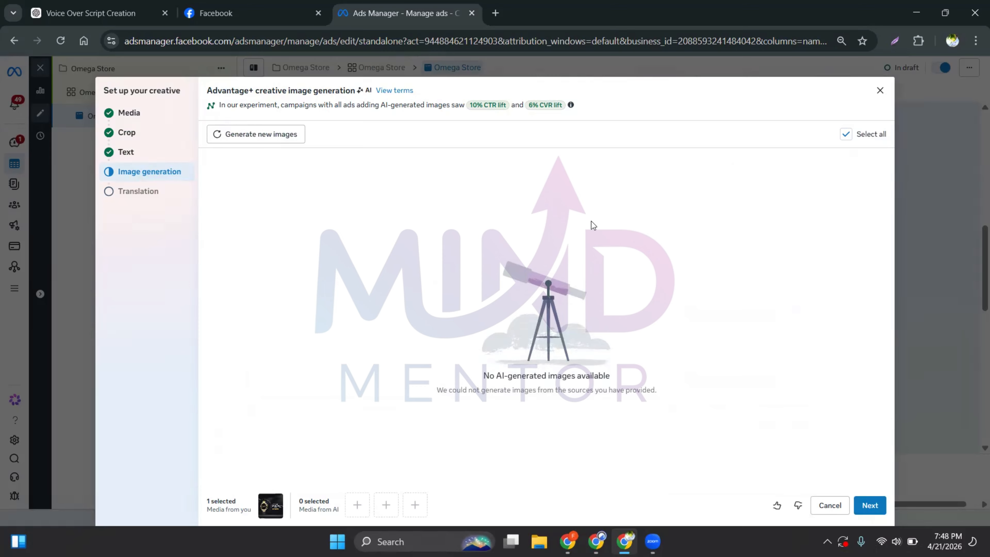
Finish the creative setup without adding AI-generated images or any translation languages
{"action": "left_click", "coordinate": [871, 506]}
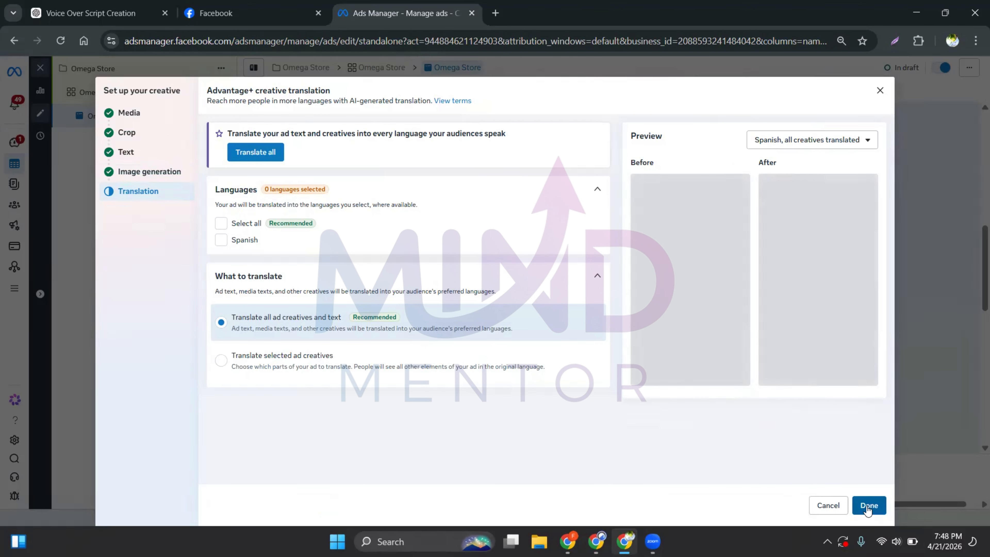
{"action": "left_click", "coordinate": [869, 506]}
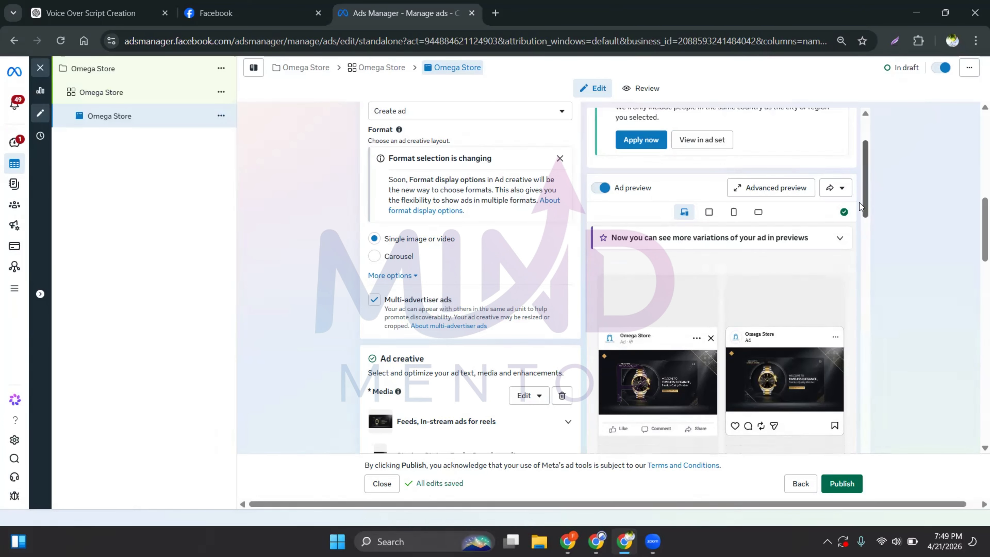
{"action": "left_click_drag", "start_coordinate": [866, 200], "coordinate": [866, 219]}
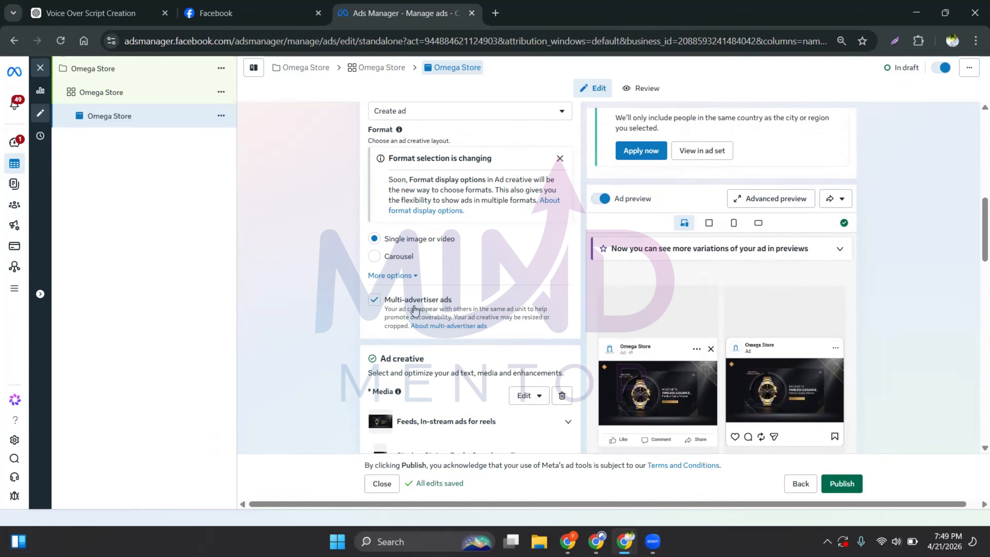
Examine the ad creative's placement media, flexible media, music and primary text options
{"action": "scroll", "coordinate": [390, 328], "scroll_direction": "down", "scroll_amount": 6}
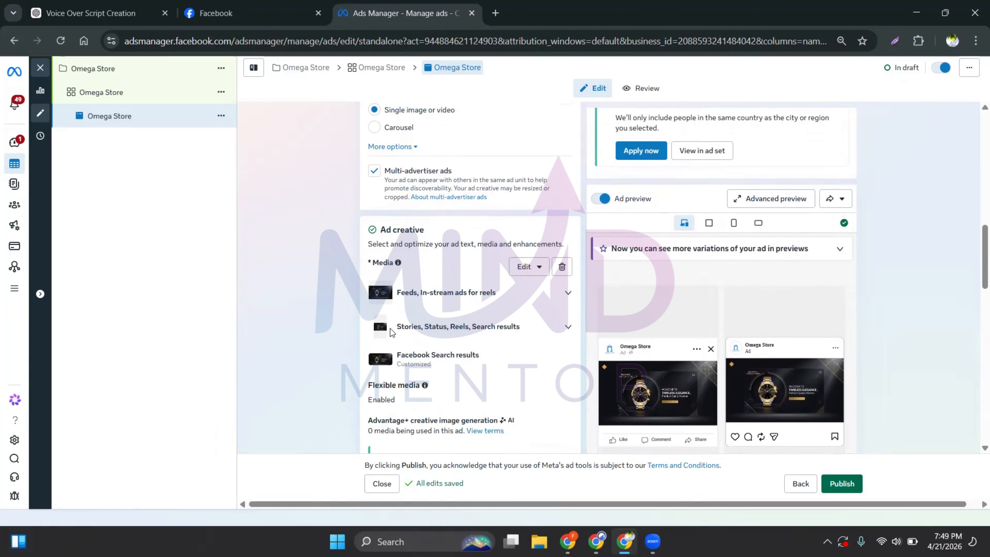
{"action": "mouse_move", "coordinate": [498, 350]}
{"action": "scroll", "coordinate": [519, 358], "scroll_direction": "down", "scroll_amount": 2}
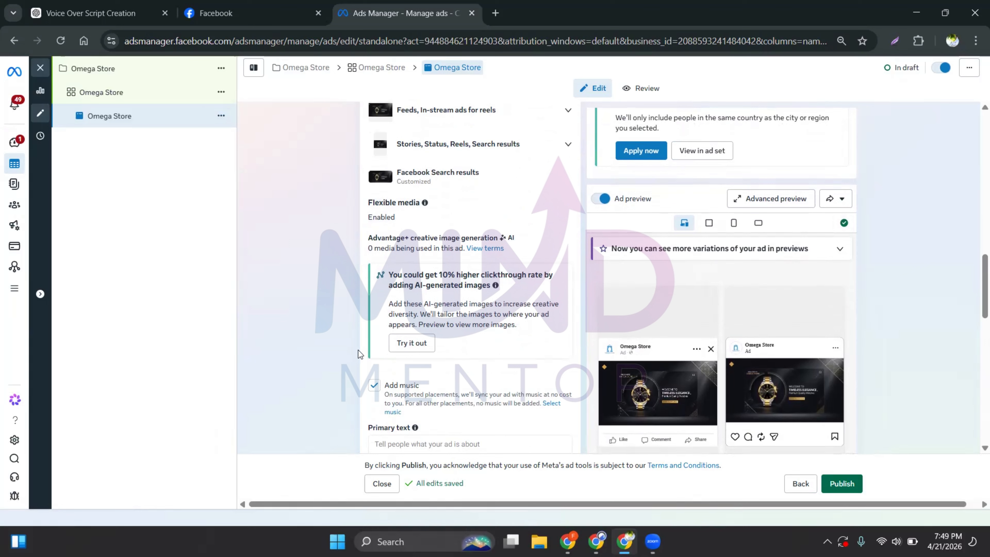
{"action": "scroll", "coordinate": [359, 350], "scroll_direction": "down", "scroll_amount": 2}
{"action": "left_click_drag", "start_coordinate": [351, 287], "coordinate": [424, 303]}
{"action": "left_click", "coordinate": [340, 294]}
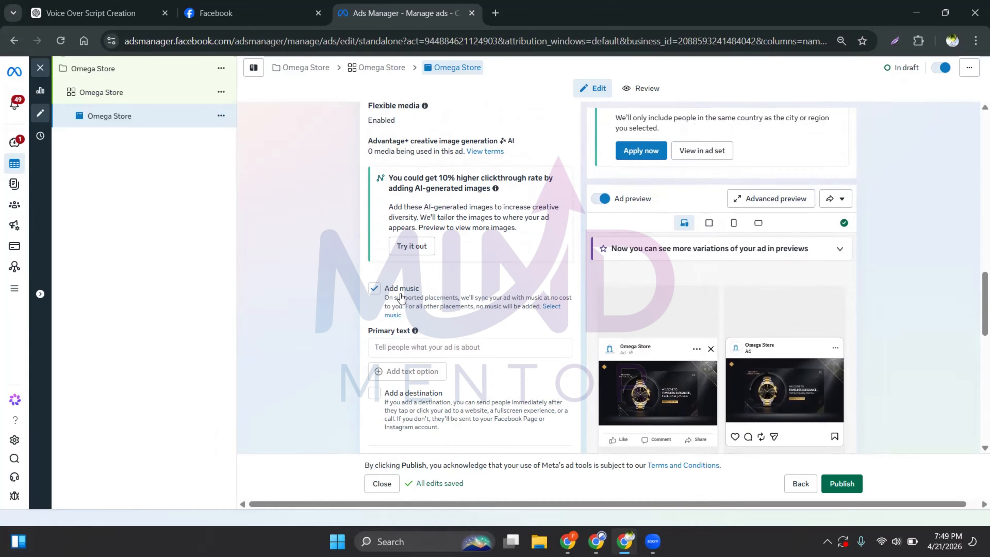
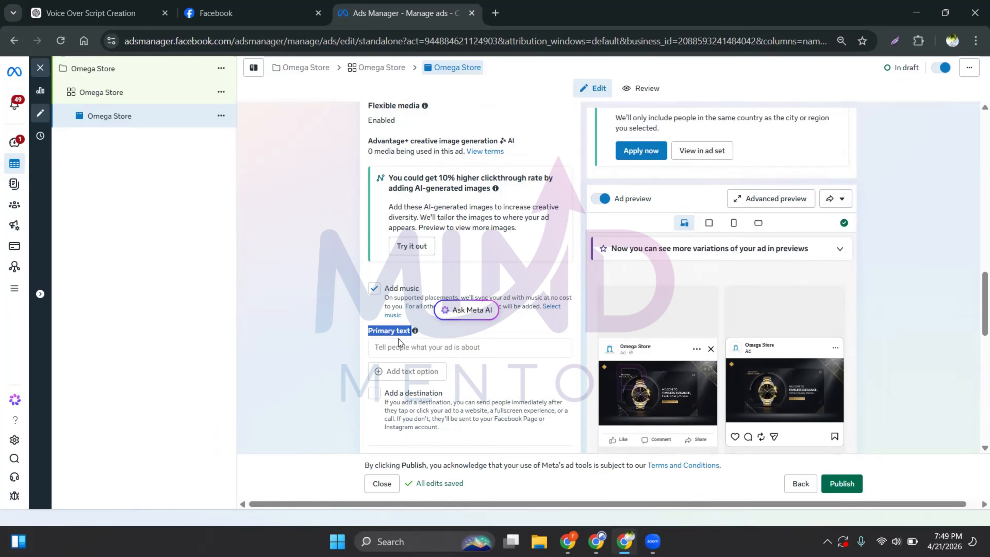
{"action": "left_click", "coordinate": [336, 327]}
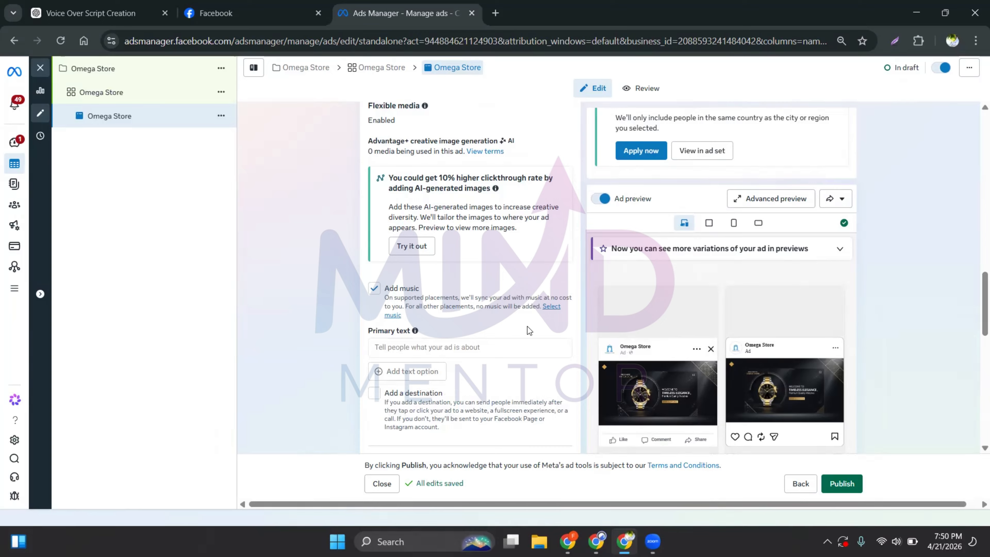
Switch to ChatGPT and copy the Option 1 (Luxury Feel) caption from "Welcome to Omega Store" through "elevate your look and define"
{"action": "left_click", "coordinate": [597, 541]}
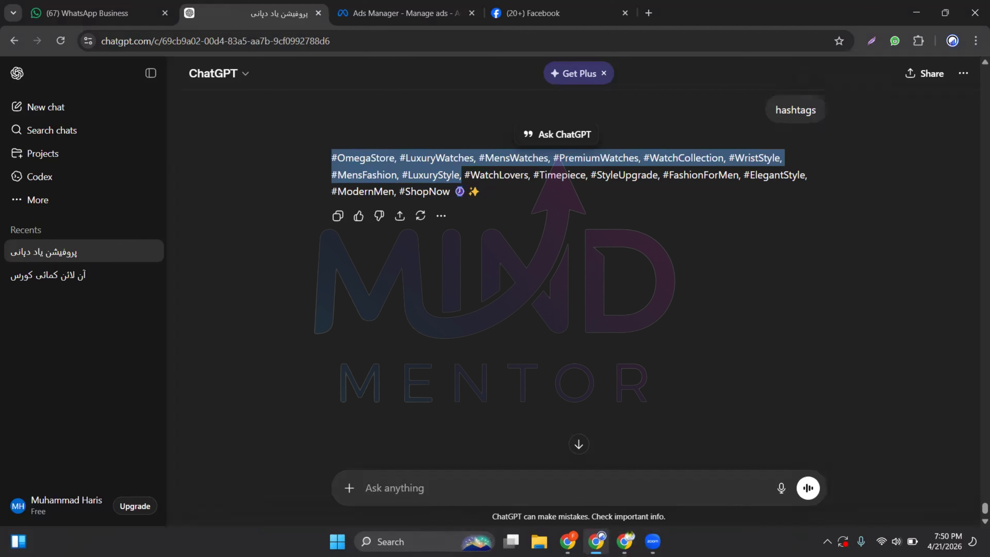
{"action": "scroll", "coordinate": [373, 309], "scroll_direction": "up", "scroll_amount": 5}
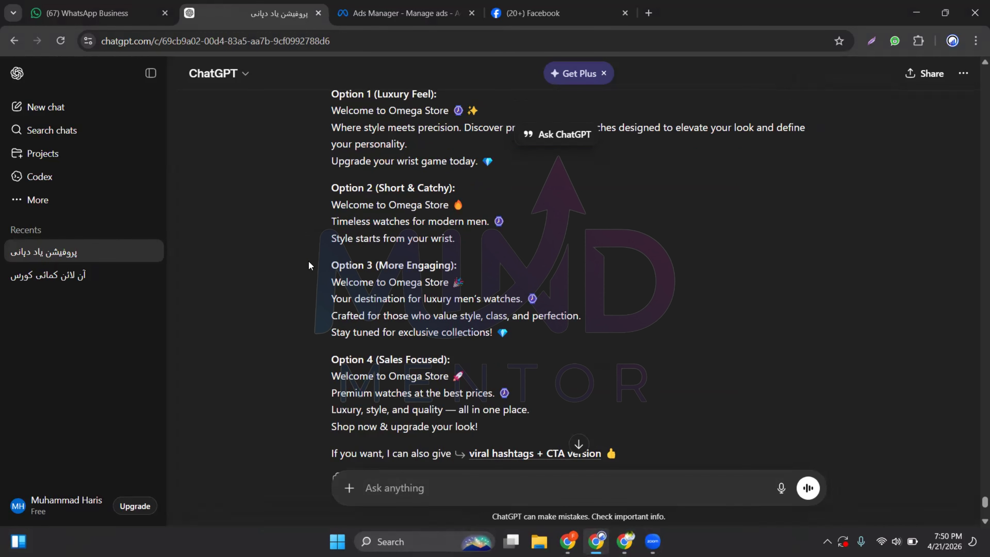
{"action": "scroll", "coordinate": [308, 269], "scroll_direction": "up", "scroll_amount": 4}
{"action": "left_click_drag", "start_coordinate": [326, 327], "coordinate": [856, 347]}
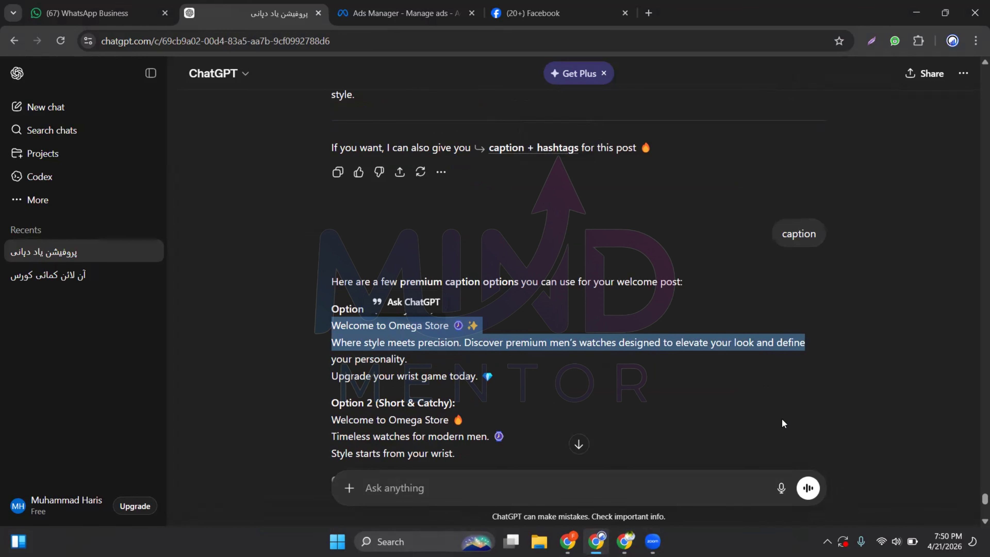
Return to Ads Manager, paste the copied Omega Store caption as the ad's primary text and check it in the ad preview
{"action": "left_click", "coordinate": [625, 541]}
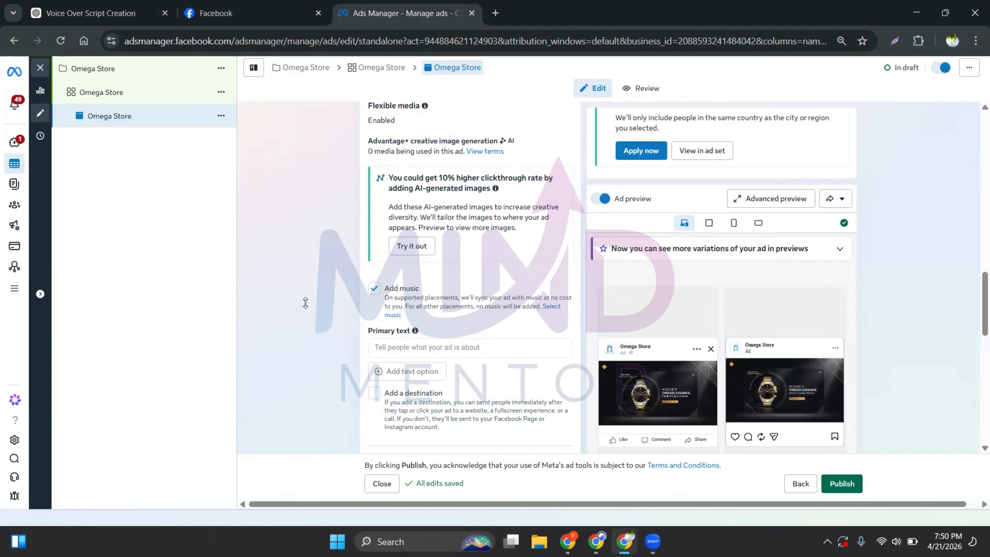
{"action": "left_click", "coordinate": [412, 351]}
{"action": "key", "text": "ctrl+v"}
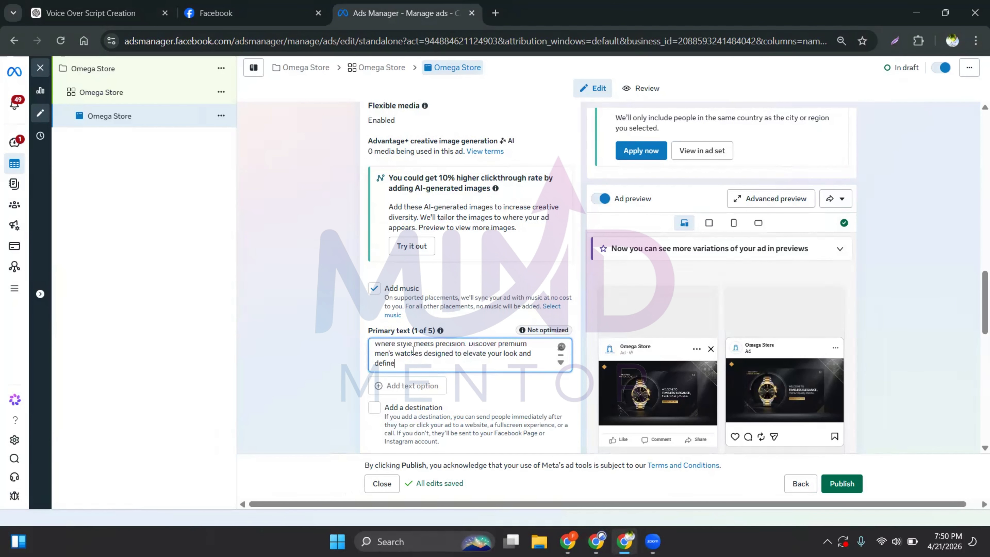
{"action": "left_click", "coordinate": [320, 330]}
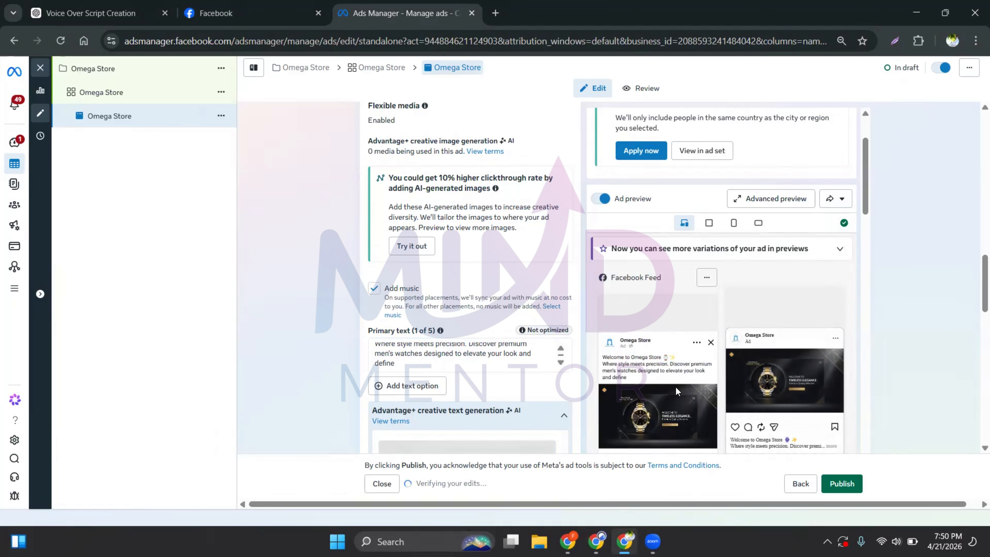
{"action": "scroll", "coordinate": [676, 390], "scroll_direction": "down", "scroll_amount": 2}
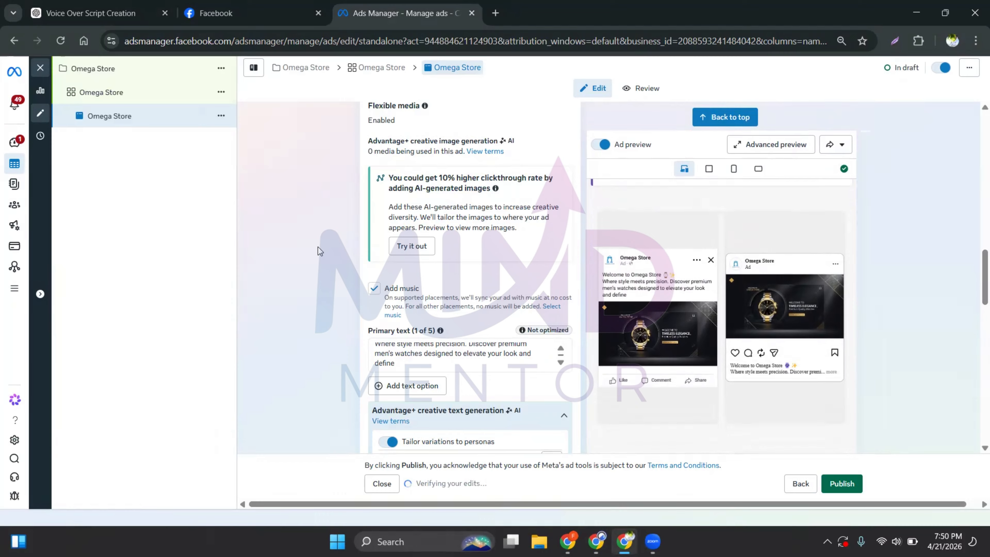
Apply all four AI-generated persona text variations to the ad's primary text and review their wording
{"action": "scroll", "coordinate": [395, 266], "scroll_direction": "down", "scroll_amount": 3}
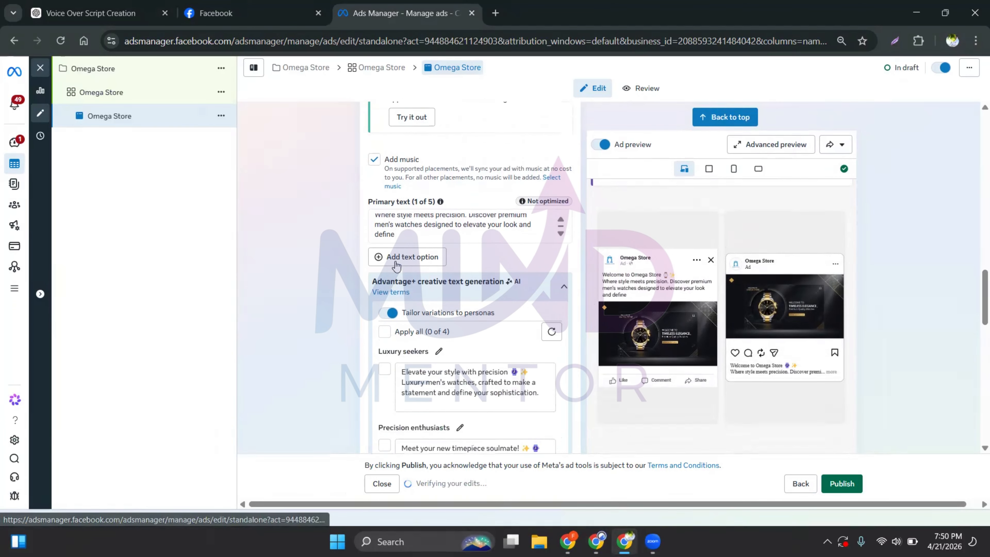
{"action": "scroll", "coordinate": [395, 267], "scroll_direction": "down", "scroll_amount": 1}
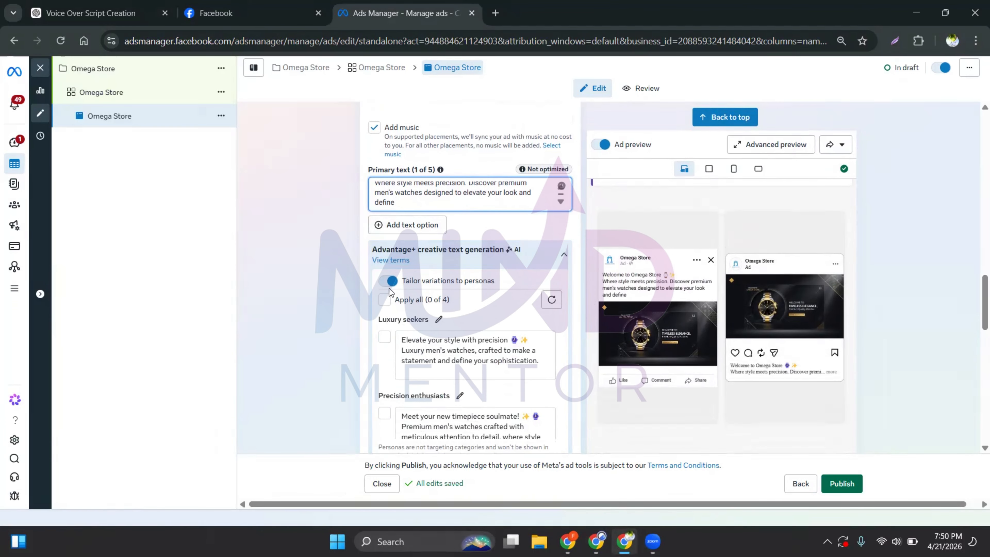
{"action": "scroll", "coordinate": [389, 291], "scroll_direction": "down", "scroll_amount": 2}
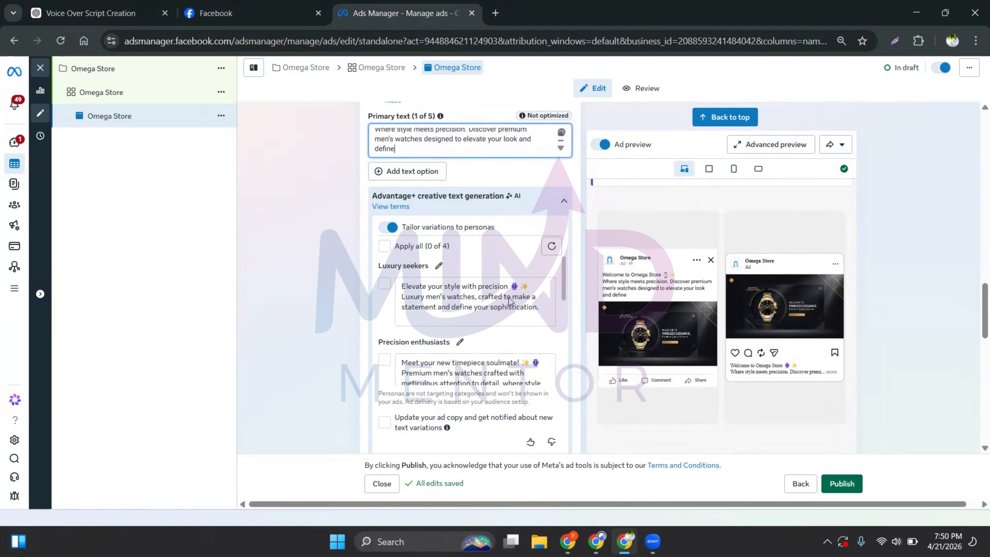
{"action": "left_click", "coordinate": [385, 249]}
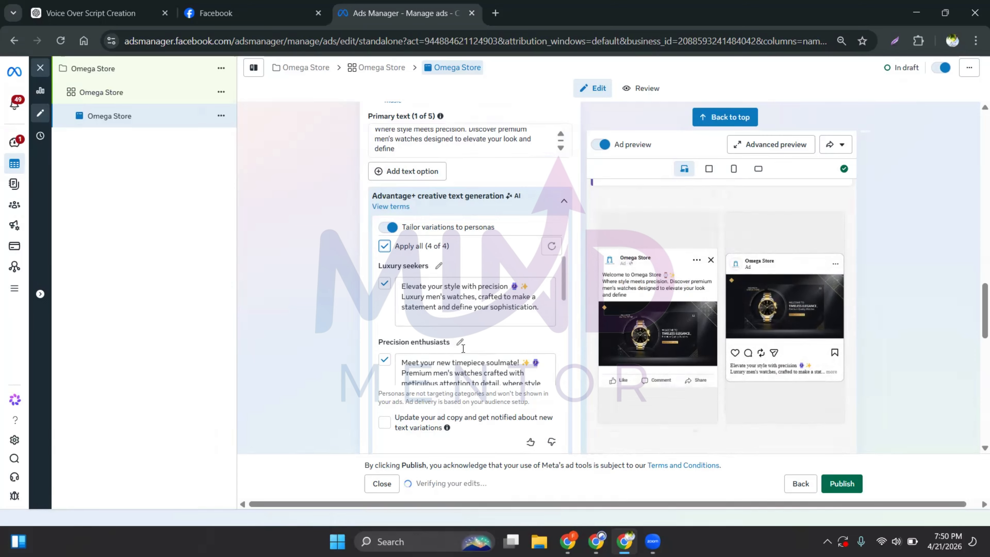
{"action": "scroll", "coordinate": [447, 321], "scroll_direction": "down", "scroll_amount": 5}
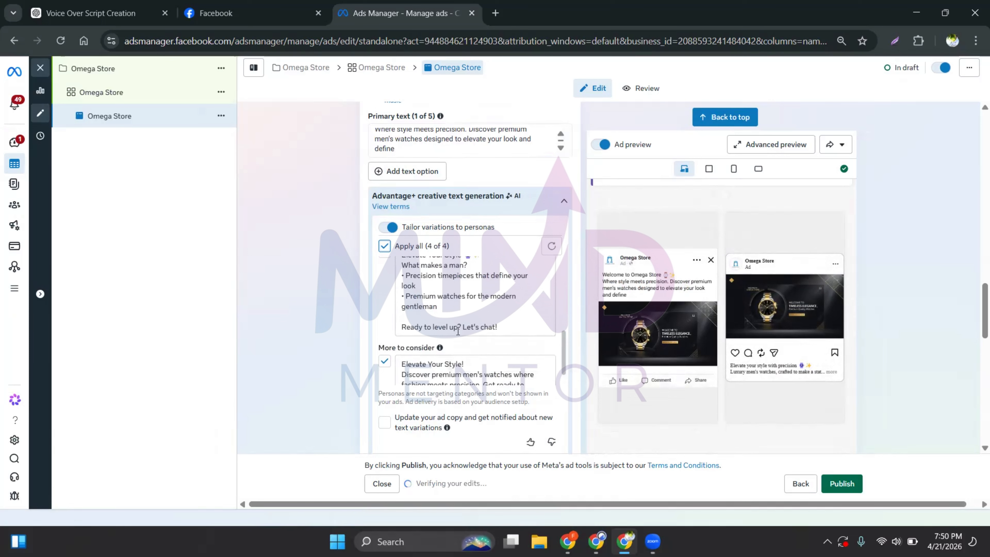
{"action": "scroll", "coordinate": [464, 326], "scroll_direction": "down", "scroll_amount": 1}
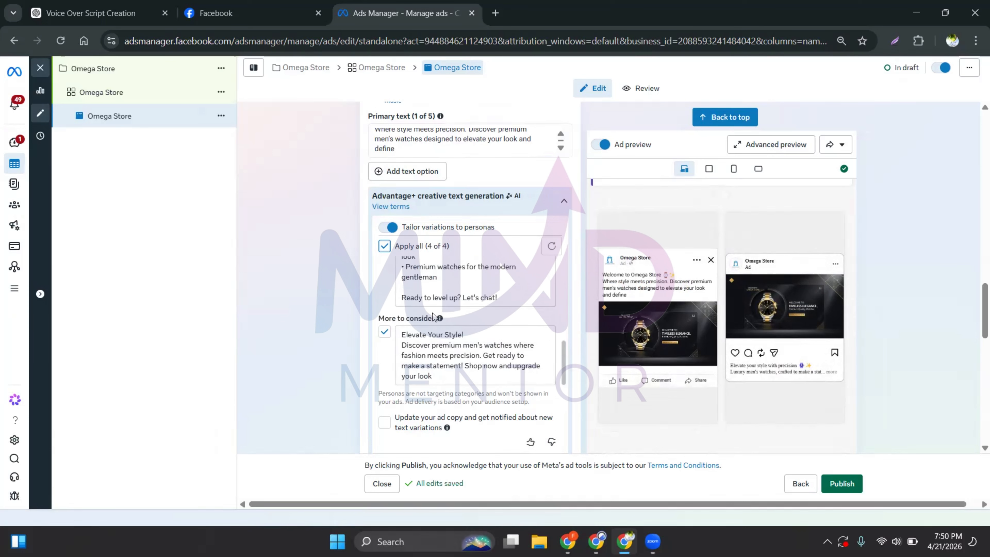
{"action": "scroll", "coordinate": [433, 314], "scroll_direction": "down", "scroll_amount": 3}
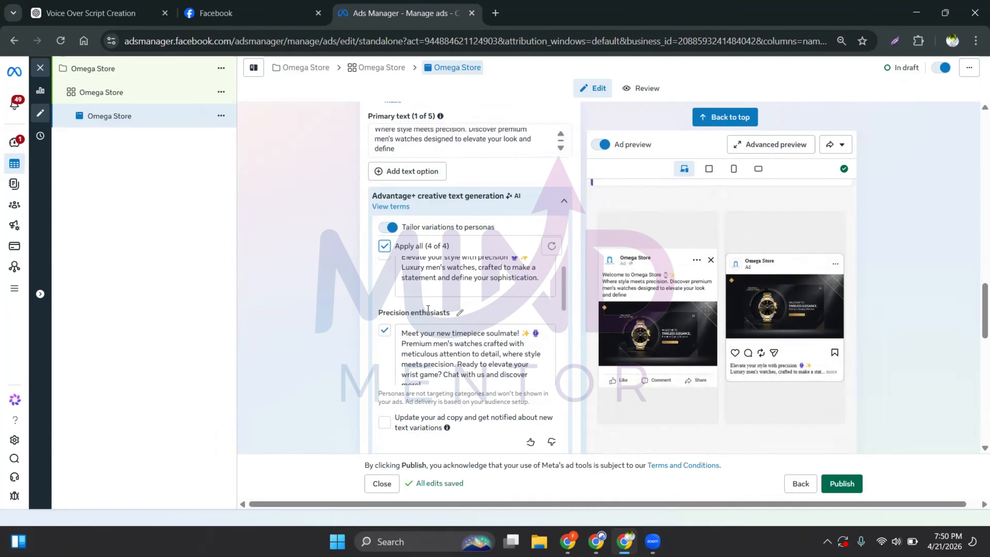
{"action": "scroll", "coordinate": [484, 308], "scroll_direction": "up", "scroll_amount": 1}
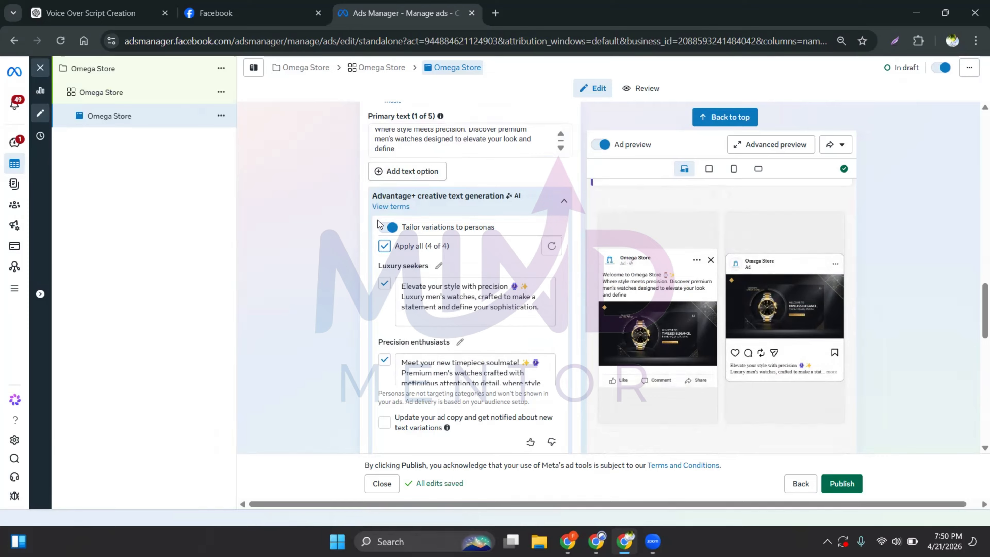
Examine the ad's destination, creative translation, creative testing, languages and tracking settings
{"action": "mouse_move", "coordinate": [552, 247]}
{"action": "scroll", "coordinate": [465, 256], "scroll_direction": "down", "scroll_amount": 7}
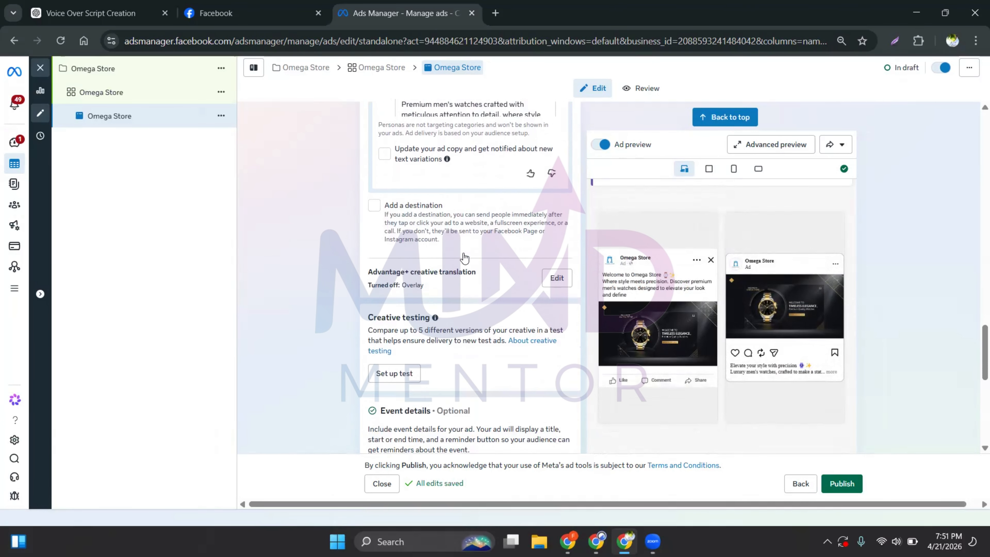
{"action": "scroll", "coordinate": [464, 256], "scroll_direction": "down", "scroll_amount": 10}
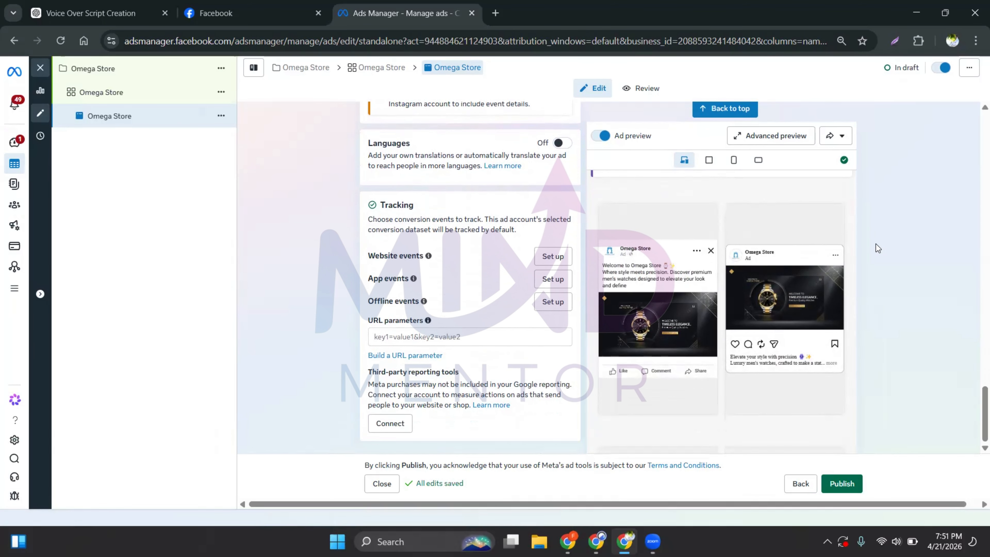
{"action": "mouse_move", "coordinate": [866, 225]}
{"action": "left_mouse_down"}
{"action": "mouse_move", "coordinate": [866, 248]}
{"action": "mouse_move", "coordinate": [865, 237]}
{"action": "left_mouse_up"}
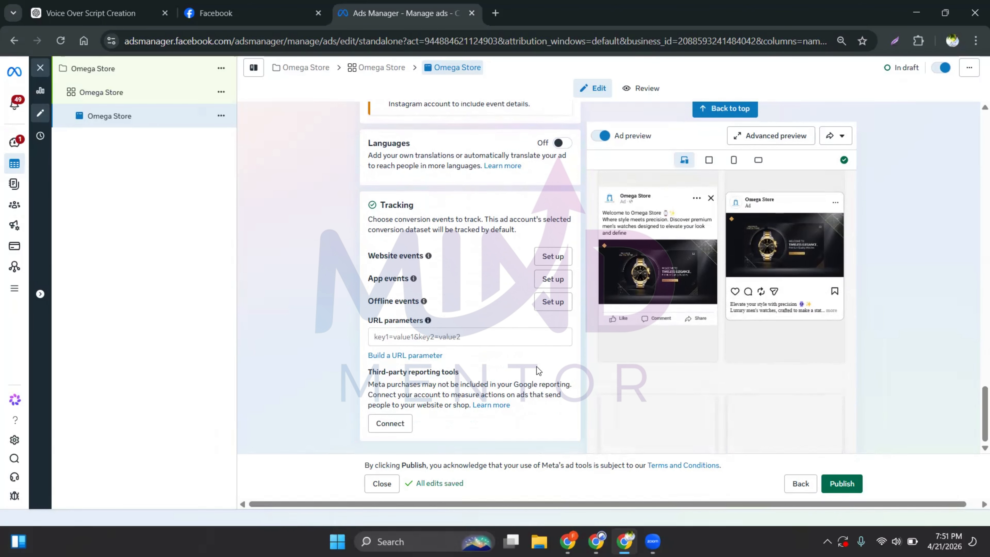
{"action": "scroll", "coordinate": [524, 343], "scroll_direction": "up", "scroll_amount": 10}
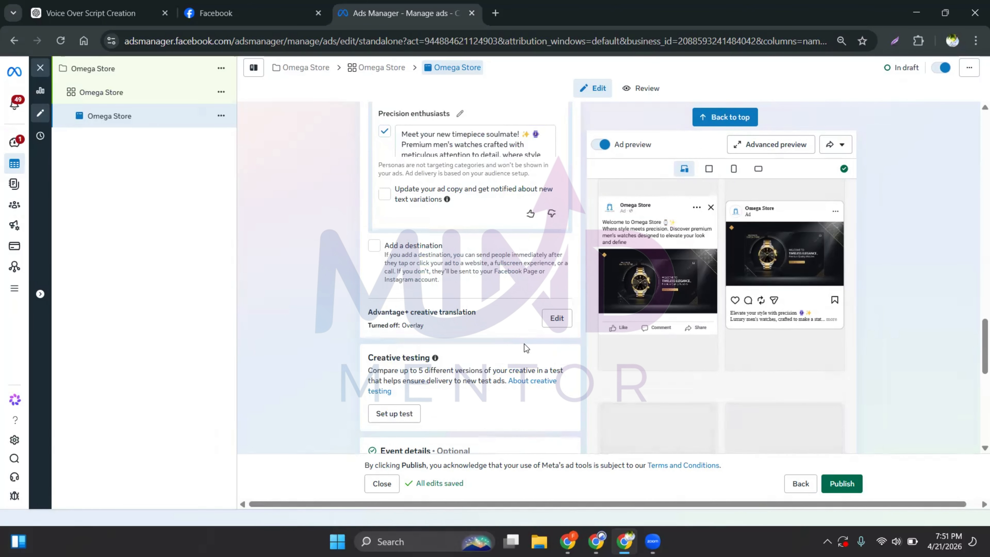
{"action": "scroll", "coordinate": [524, 344], "scroll_direction": "up", "scroll_amount": 15}
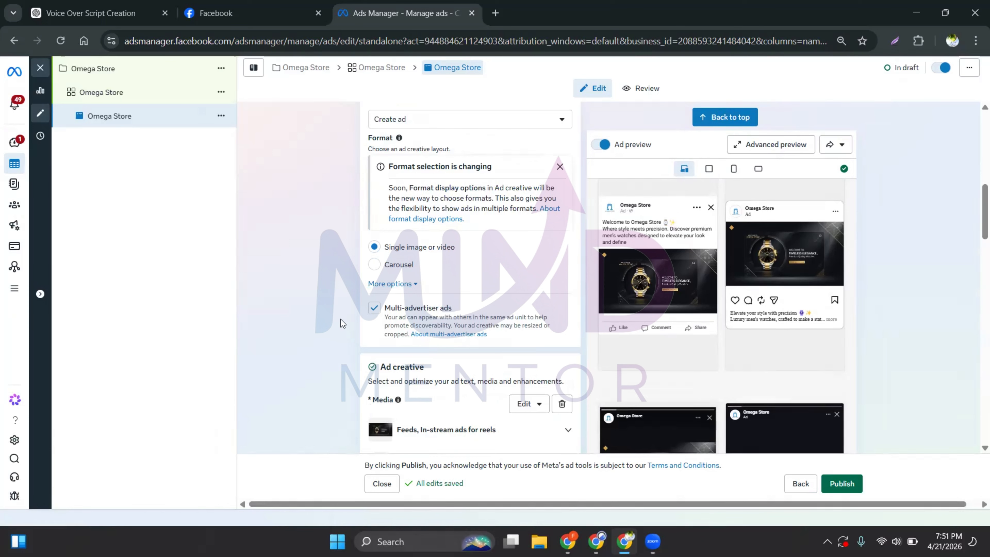
{"action": "scroll", "coordinate": [399, 303], "scroll_direction": "up", "scroll_amount": 10}
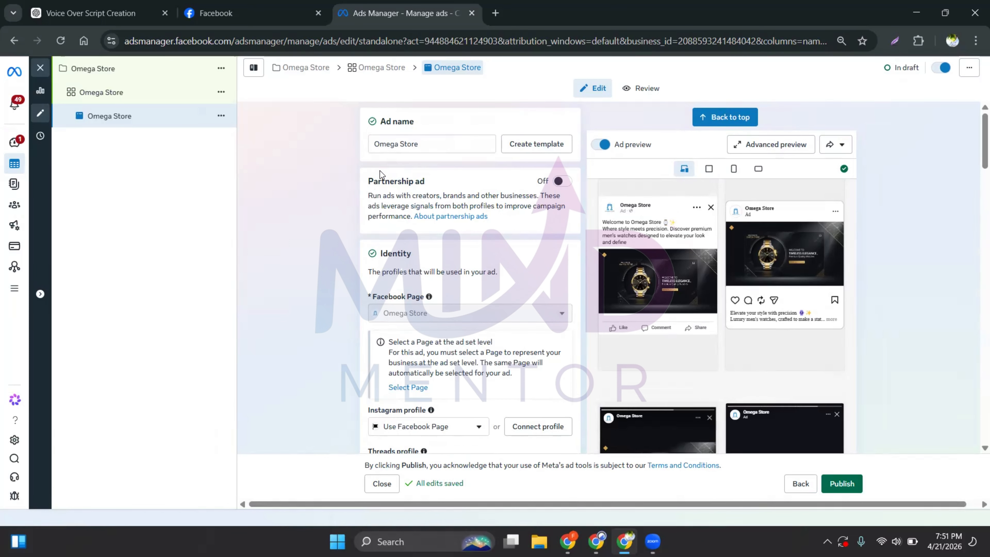
Change the ad setup to Use existing post and select the Facebook post "Welcome to Omega Store" created Apr 21, 2026
{"action": "scroll", "coordinate": [425, 275], "scroll_direction": "down", "scroll_amount": 8}
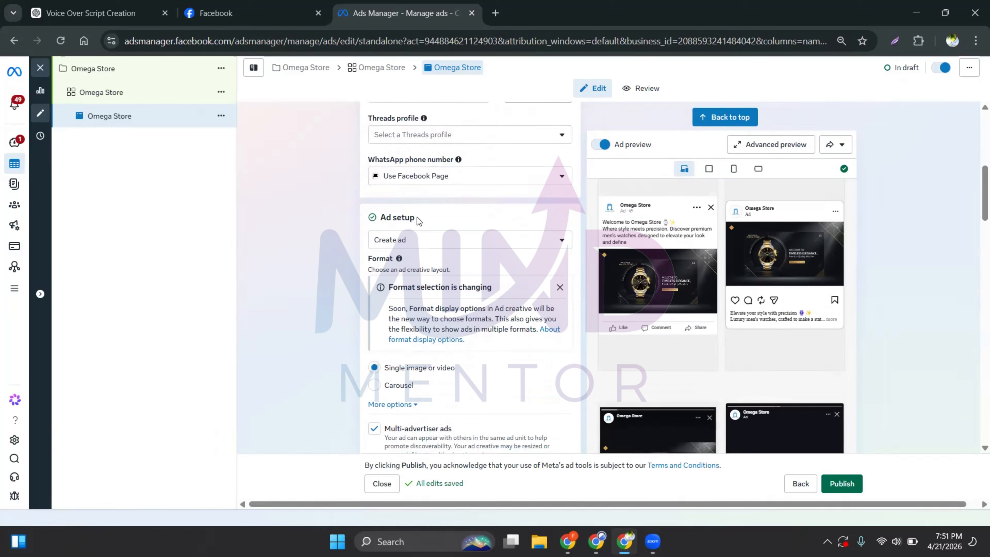
{"action": "left_click_drag", "start_coordinate": [416, 218], "coordinate": [380, 218]}
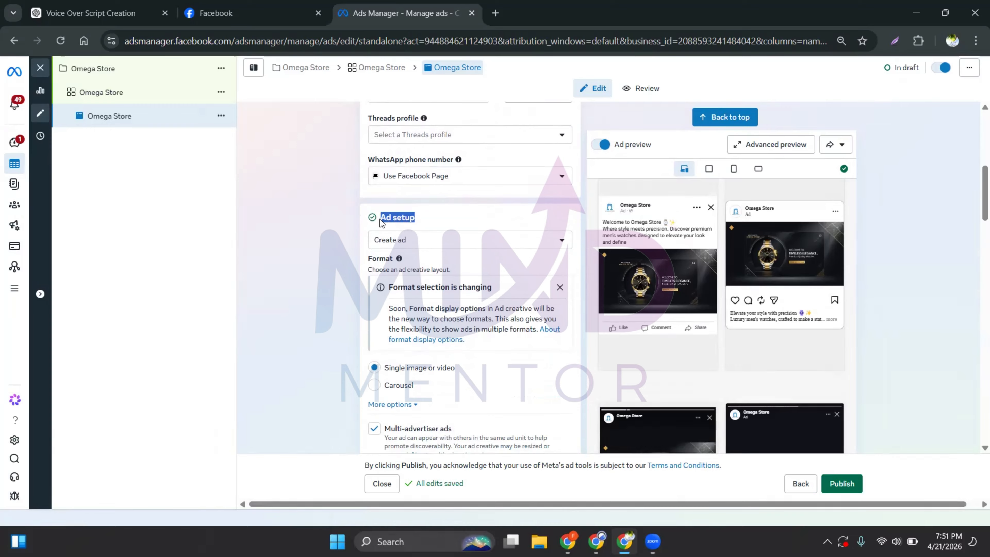
{"action": "left_click", "coordinate": [436, 219]}
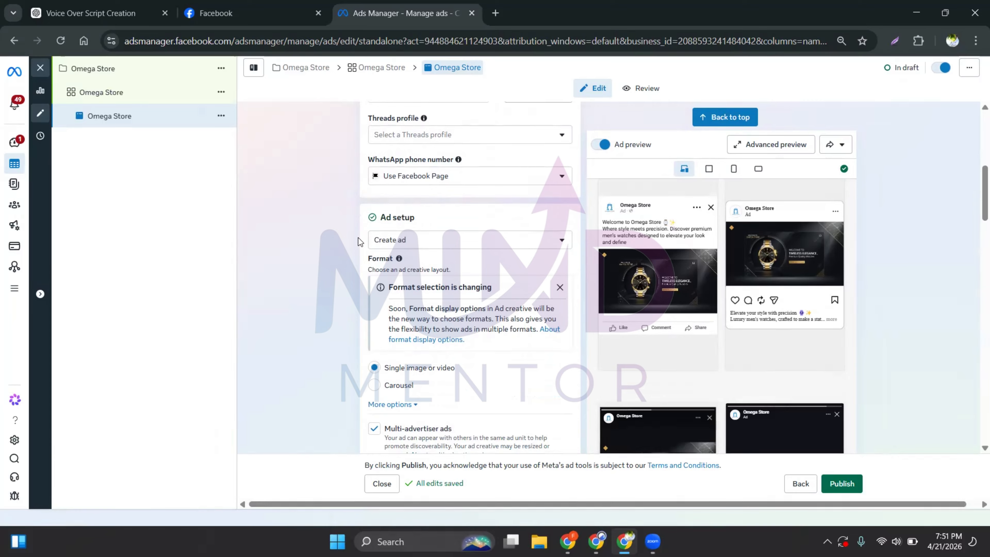
{"action": "left_click", "coordinate": [417, 250]}
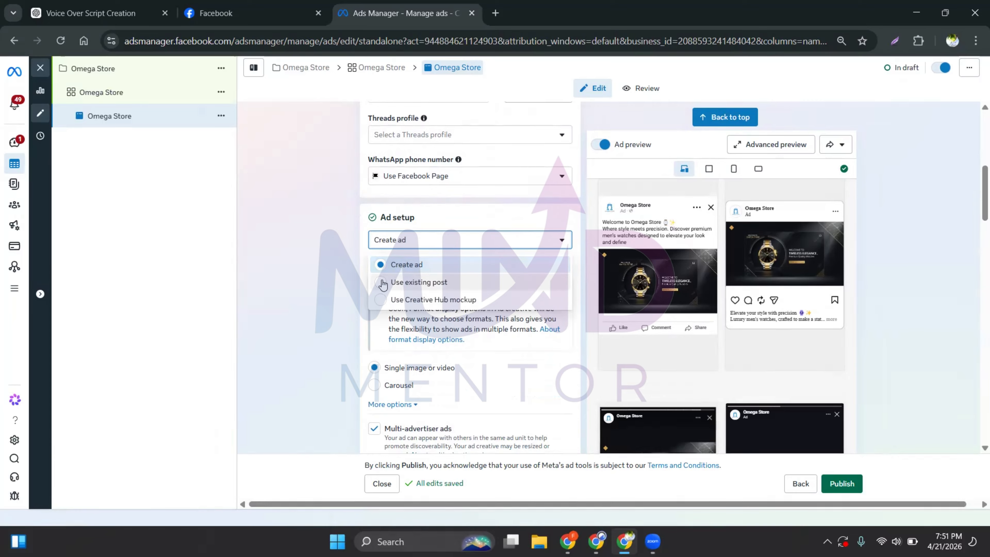
{"action": "left_click", "coordinate": [440, 284]}
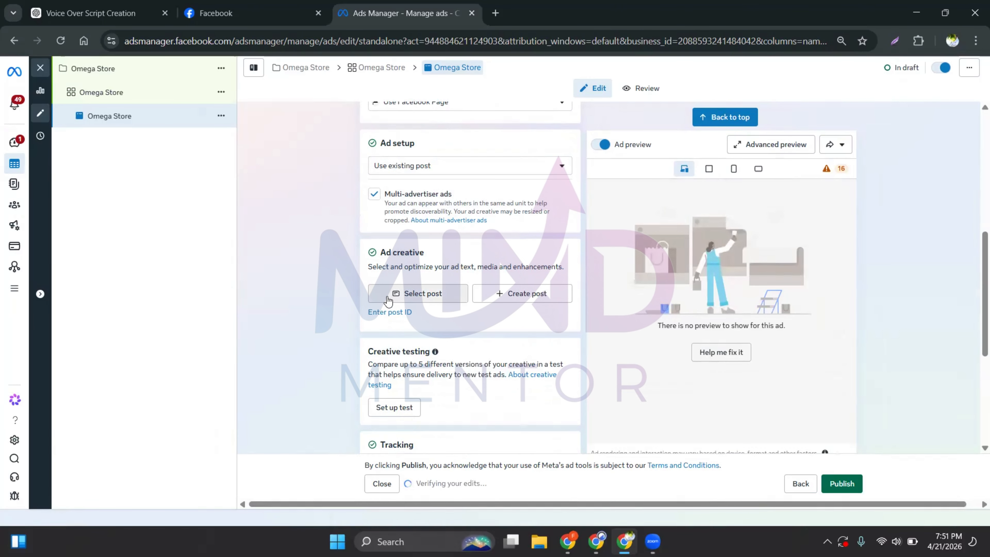
{"action": "left_click", "coordinate": [406, 296]}
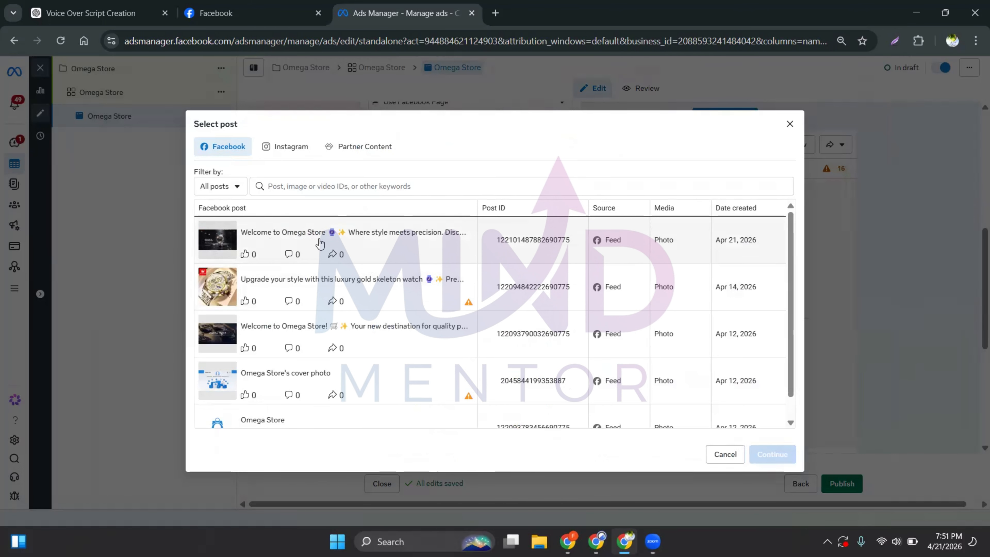
{"action": "left_click", "coordinate": [311, 243]}
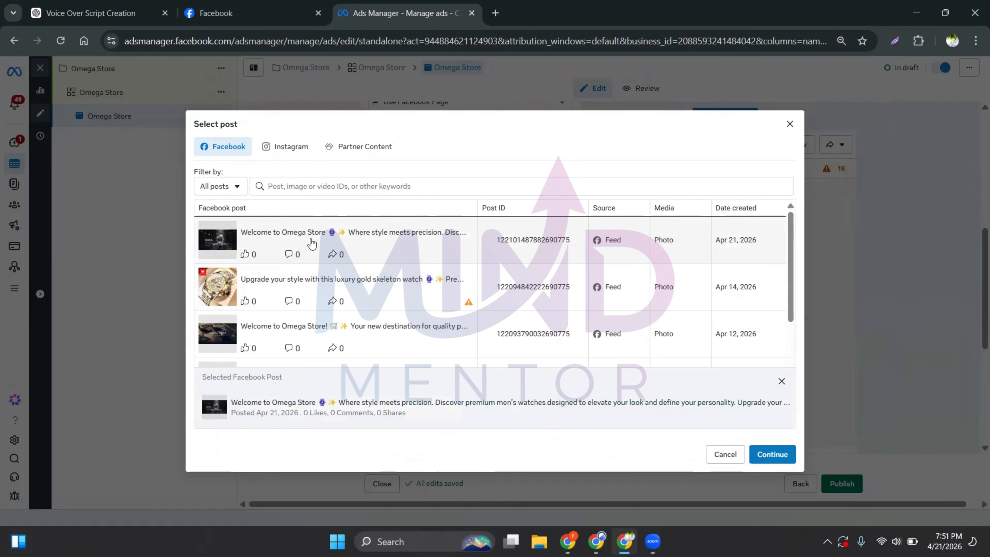
{"action": "left_click", "coordinate": [770, 454]}
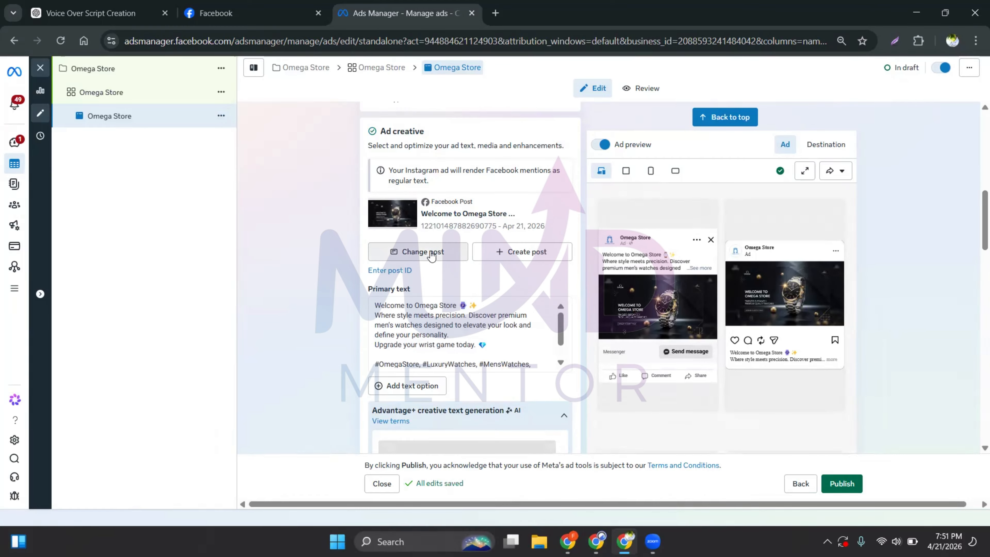
Check the primary text brought in from the selected Omega Store post
{"action": "left_click_drag", "start_coordinate": [386, 312], "coordinate": [485, 345]}
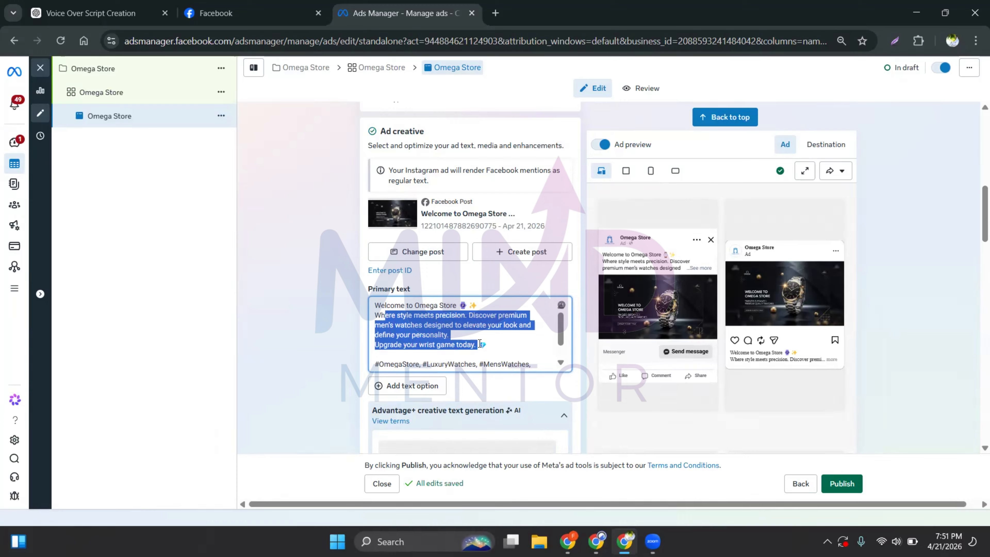
{"action": "left_click", "coordinate": [307, 317]}
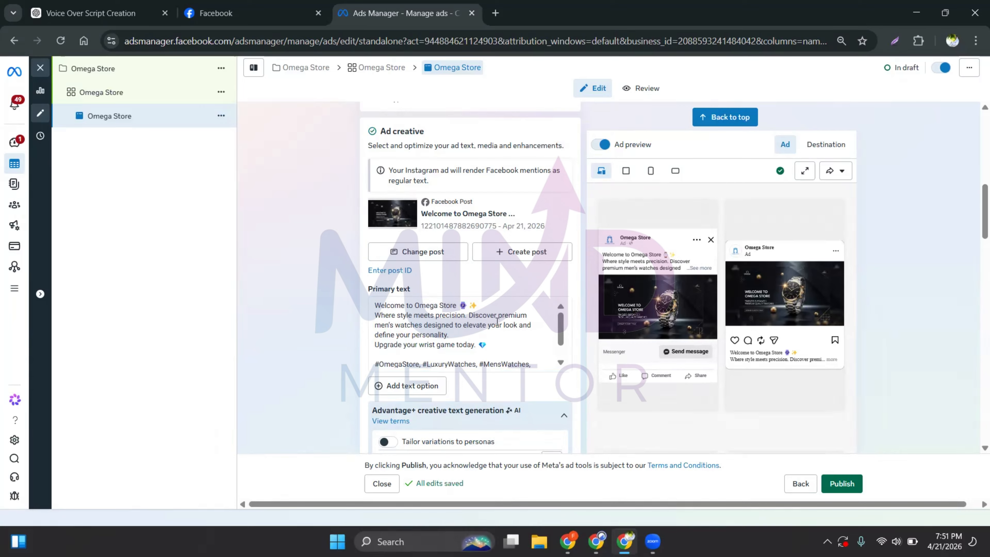
{"action": "left_click_drag", "start_coordinate": [381, 315], "coordinate": [352, 309]}
{"action": "left_click", "coordinate": [301, 304]}
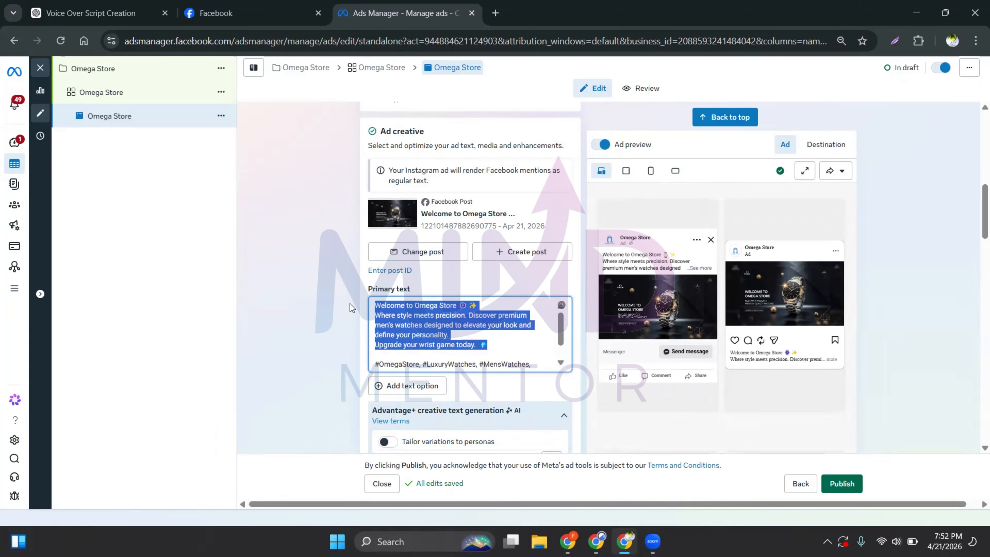
{"action": "left_click", "coordinate": [547, 296]}
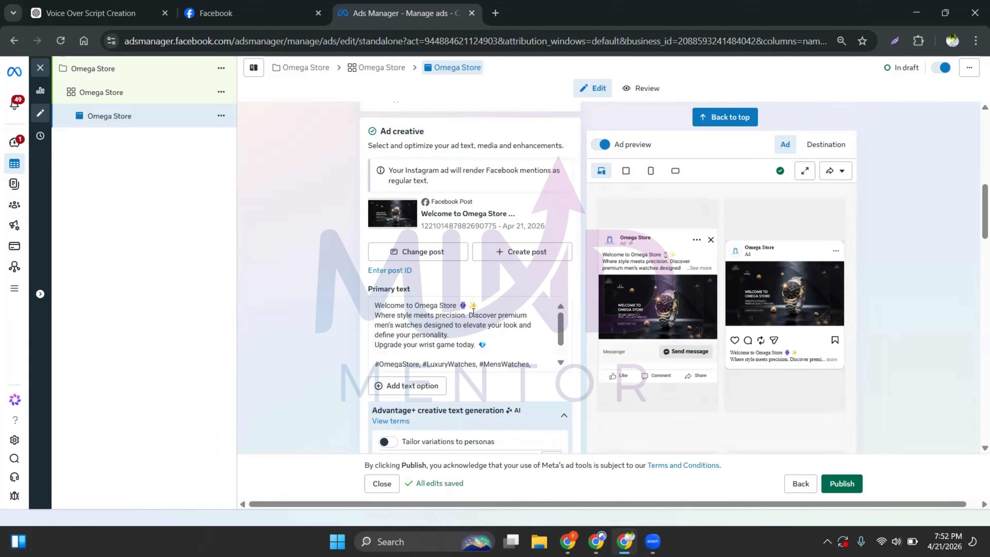
Turn on tailoring of the AI text variations to personas for the post's primary text
{"action": "scroll", "coordinate": [477, 322], "scroll_direction": "down", "scroll_amount": 1}
{"action": "scroll", "coordinate": [391, 234], "scroll_direction": "down", "scroll_amount": 5}
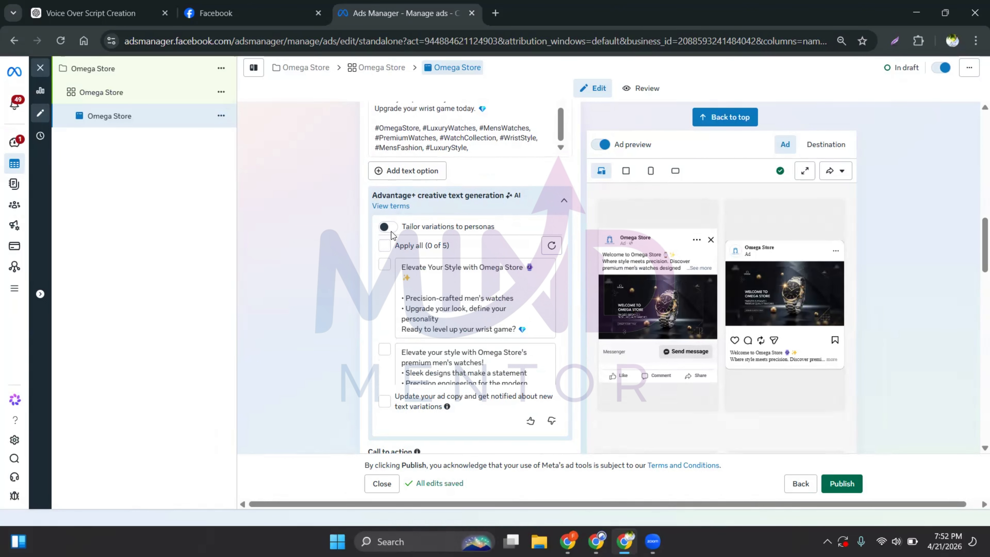
{"action": "left_click", "coordinate": [388, 227]}
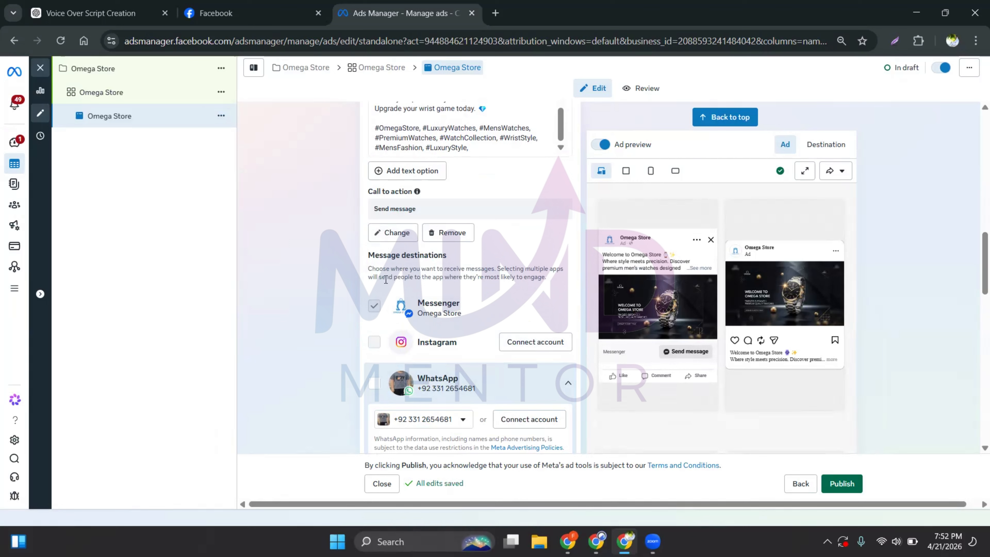
Review the ad's message destinations and creative enhancements, and publish the Omega Store campaign with its ad set and ad
{"action": "scroll", "coordinate": [335, 292], "scroll_direction": "down", "scroll_amount": 5}
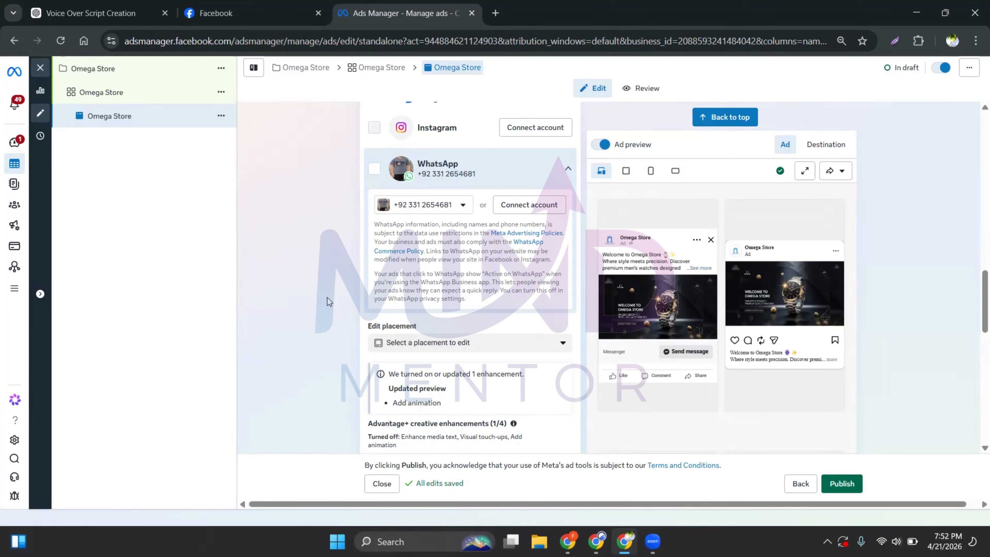
{"action": "scroll", "coordinate": [339, 296], "scroll_direction": "down", "scroll_amount": 5}
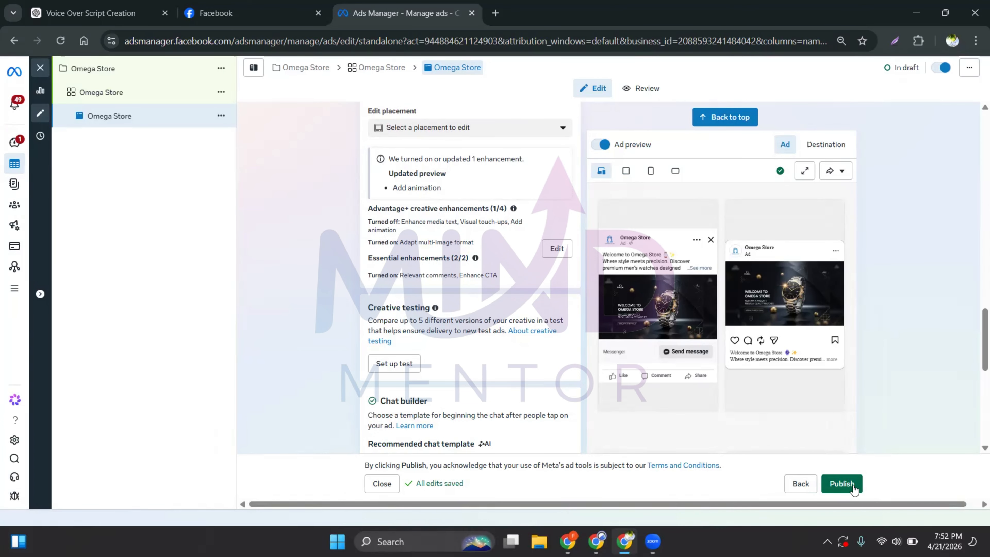
{"action": "left_click", "coordinate": [842, 484]}
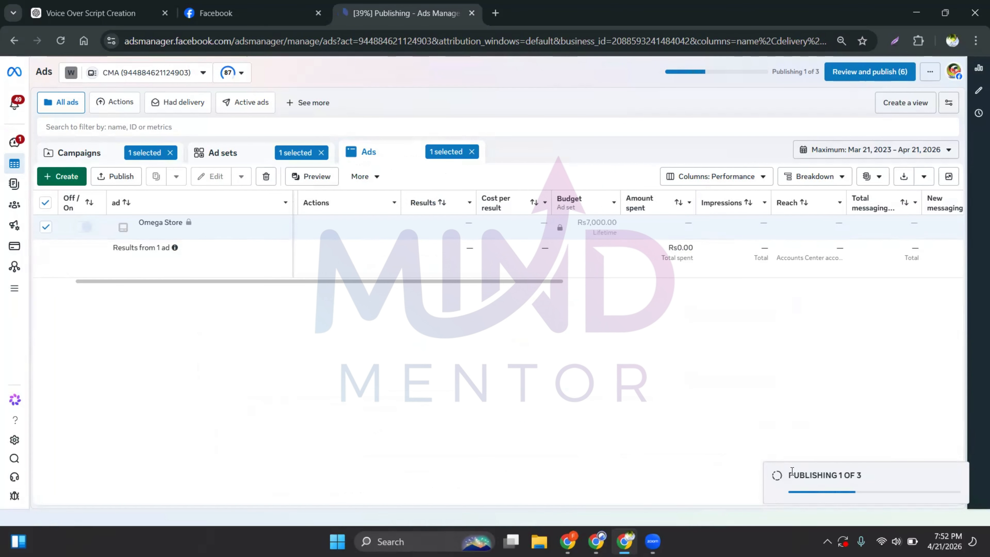
{"action": "left_click_drag", "start_coordinate": [792, 472], "coordinate": [855, 479]}
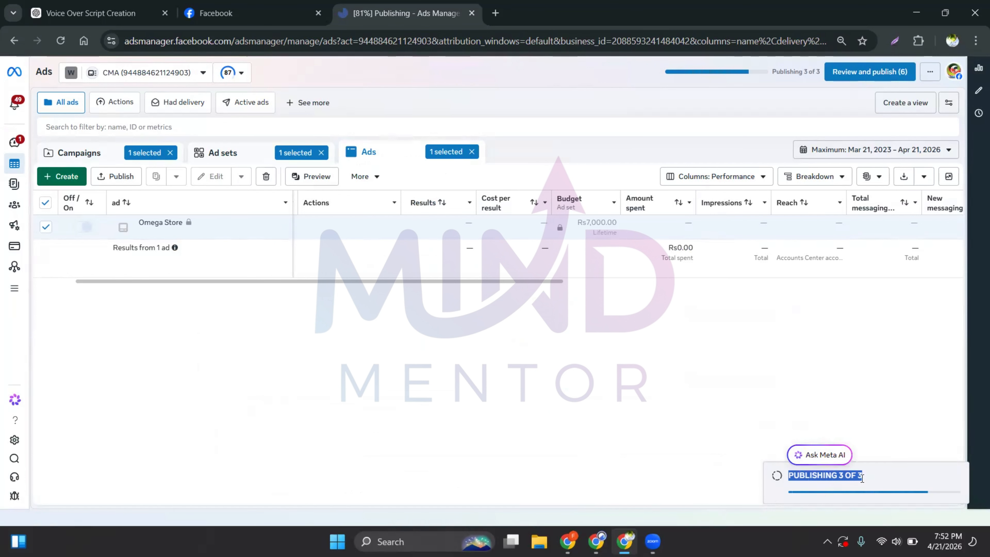
{"action": "left_click", "coordinate": [811, 477]}
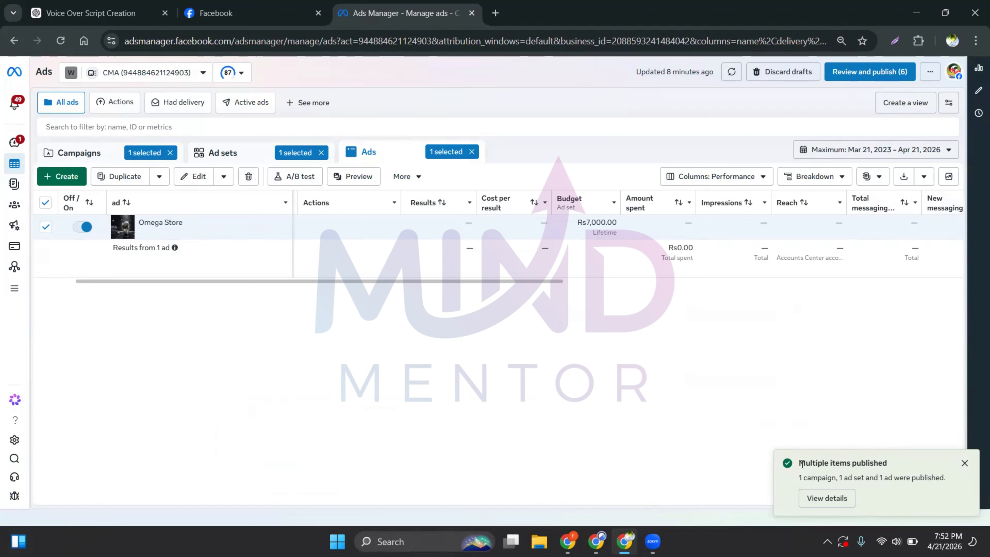
View the publishing details, check the Omega Store campaign's status and close the confirmation
{"action": "left_click_drag", "start_coordinate": [798, 464], "coordinate": [883, 464]}
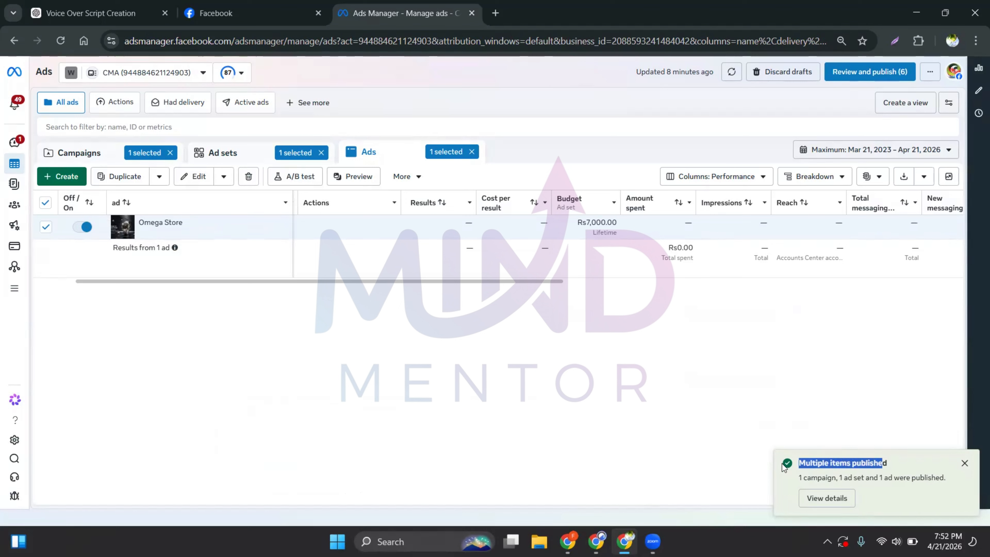
{"action": "left_click", "coordinate": [787, 470]}
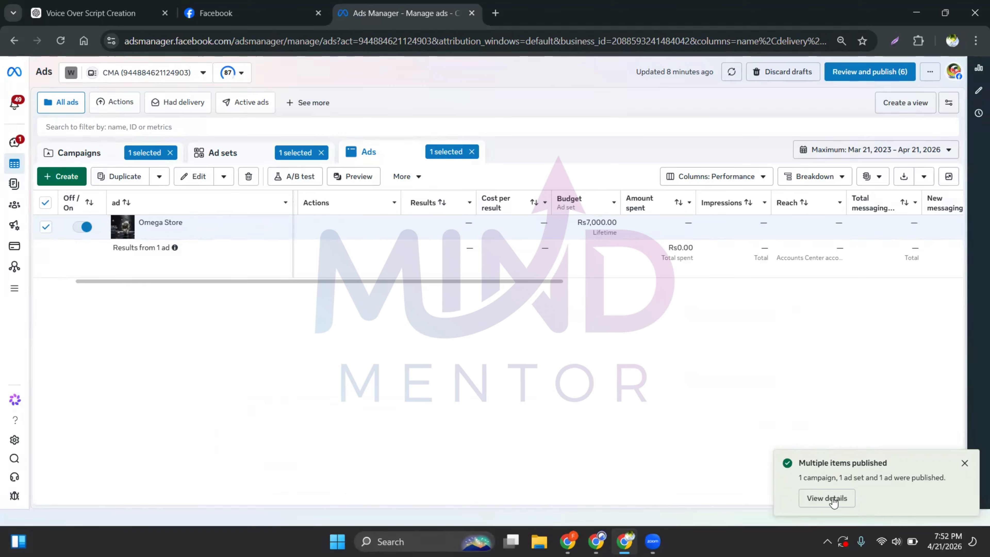
{"action": "left_click", "coordinate": [824, 501]}
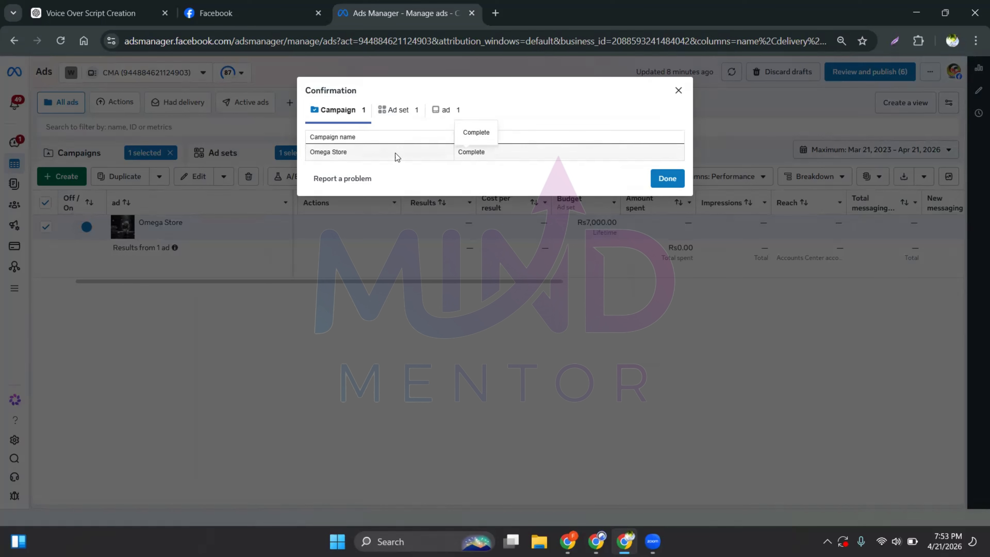
{"action": "left_click_drag", "start_coordinate": [456, 152], "coordinate": [538, 172]}
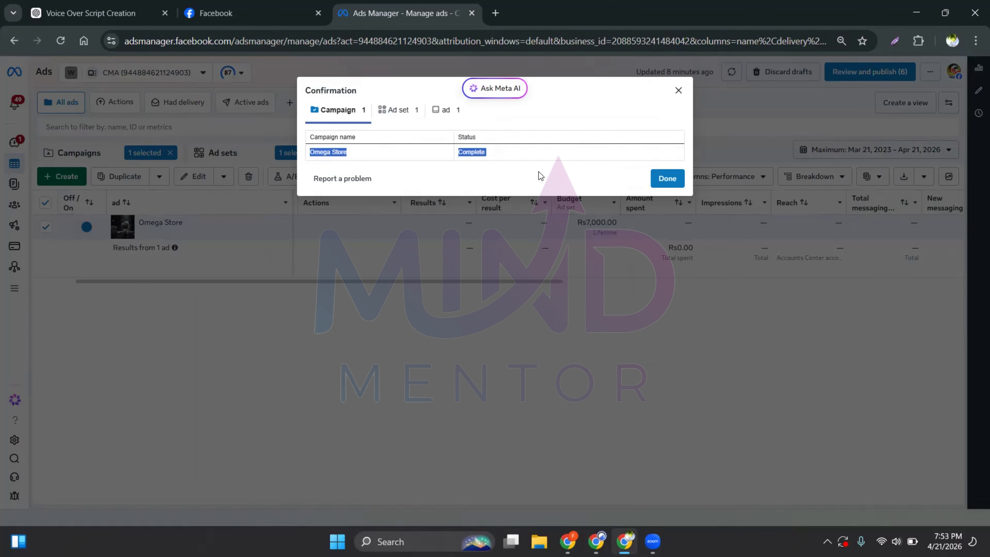
{"action": "left_click", "coordinate": [491, 166]}
{"action": "left_click", "coordinate": [666, 179]}
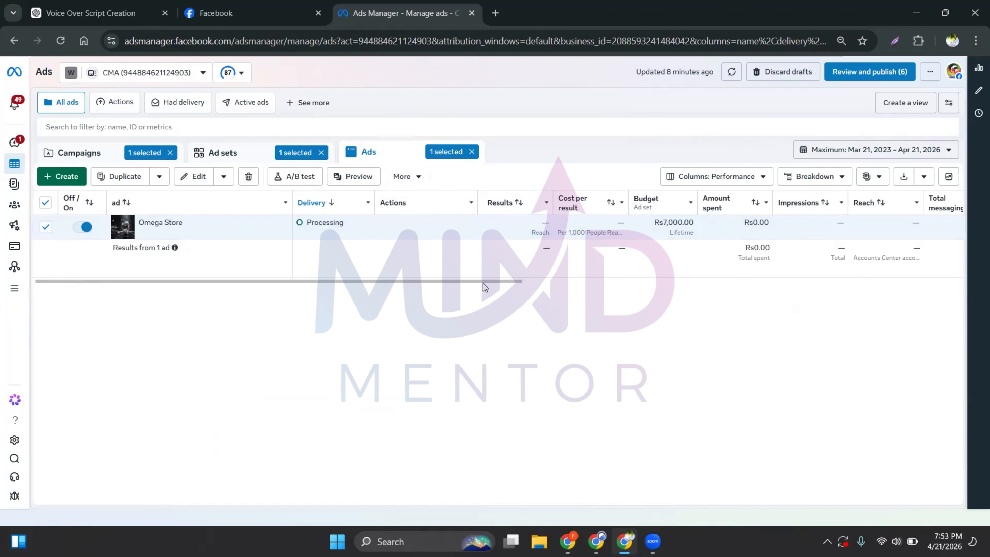
Look over the performance columns for the Omega Store ad and refresh the ads table's data
{"action": "scroll", "coordinate": [484, 283], "scroll_direction": "right", "scroll_amount": 4}
{"action": "scroll", "coordinate": [671, 287], "scroll_direction": "left", "scroll_amount": 4}
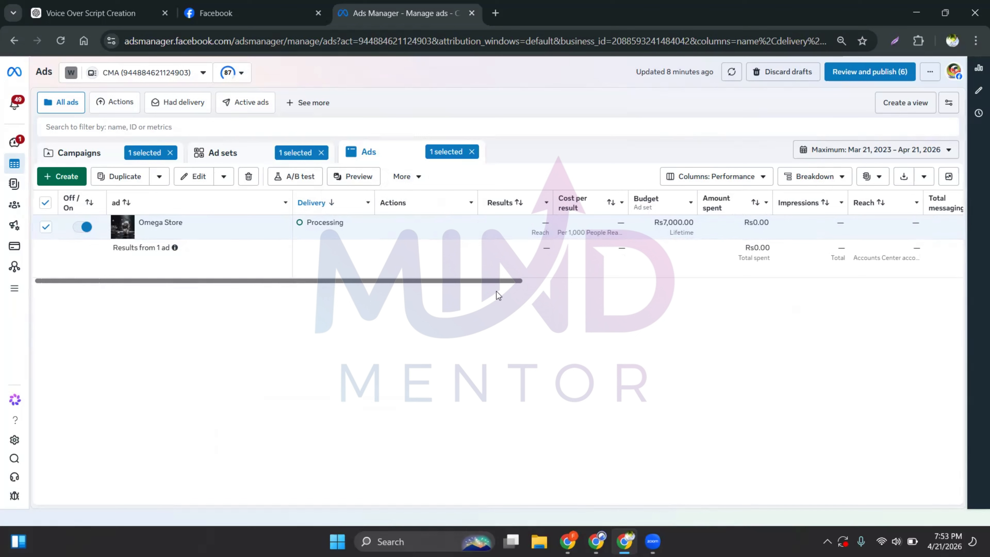
{"action": "mouse_move", "coordinate": [500, 281]}
{"action": "left_mouse_down"}
{"action": "mouse_move", "coordinate": [821, 272]}
{"action": "mouse_move", "coordinate": [506, 271]}
{"action": "left_mouse_up"}
{"action": "left_click", "coordinate": [732, 71]}
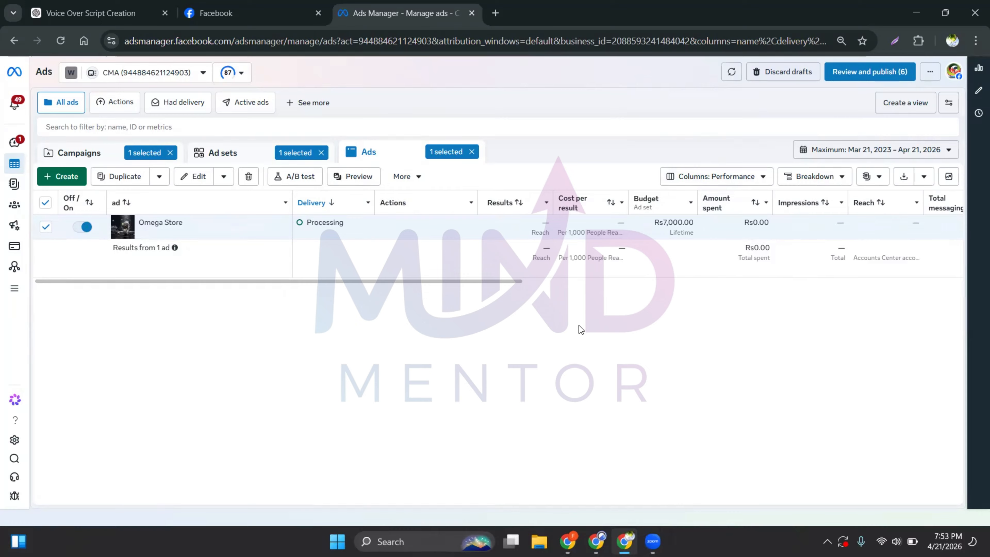